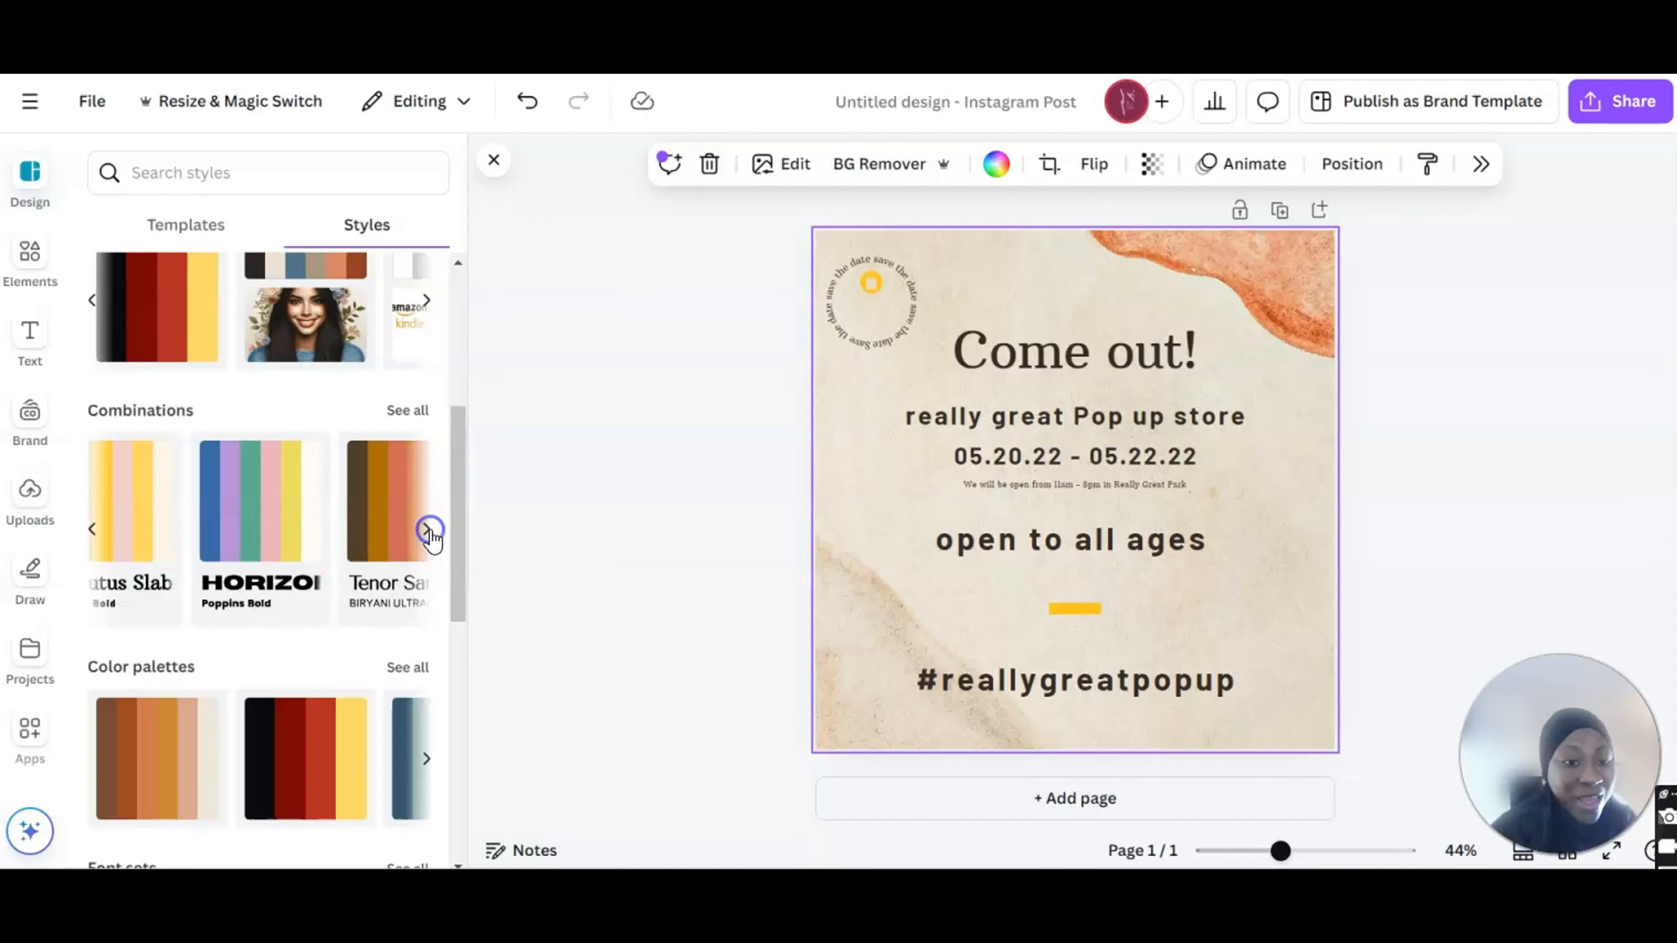
- Apply the Fredoka One and Varela Round style combination to the pop-up store post and shuffle its colours
{"action": "left_click", "coordinate": [338, 512]}
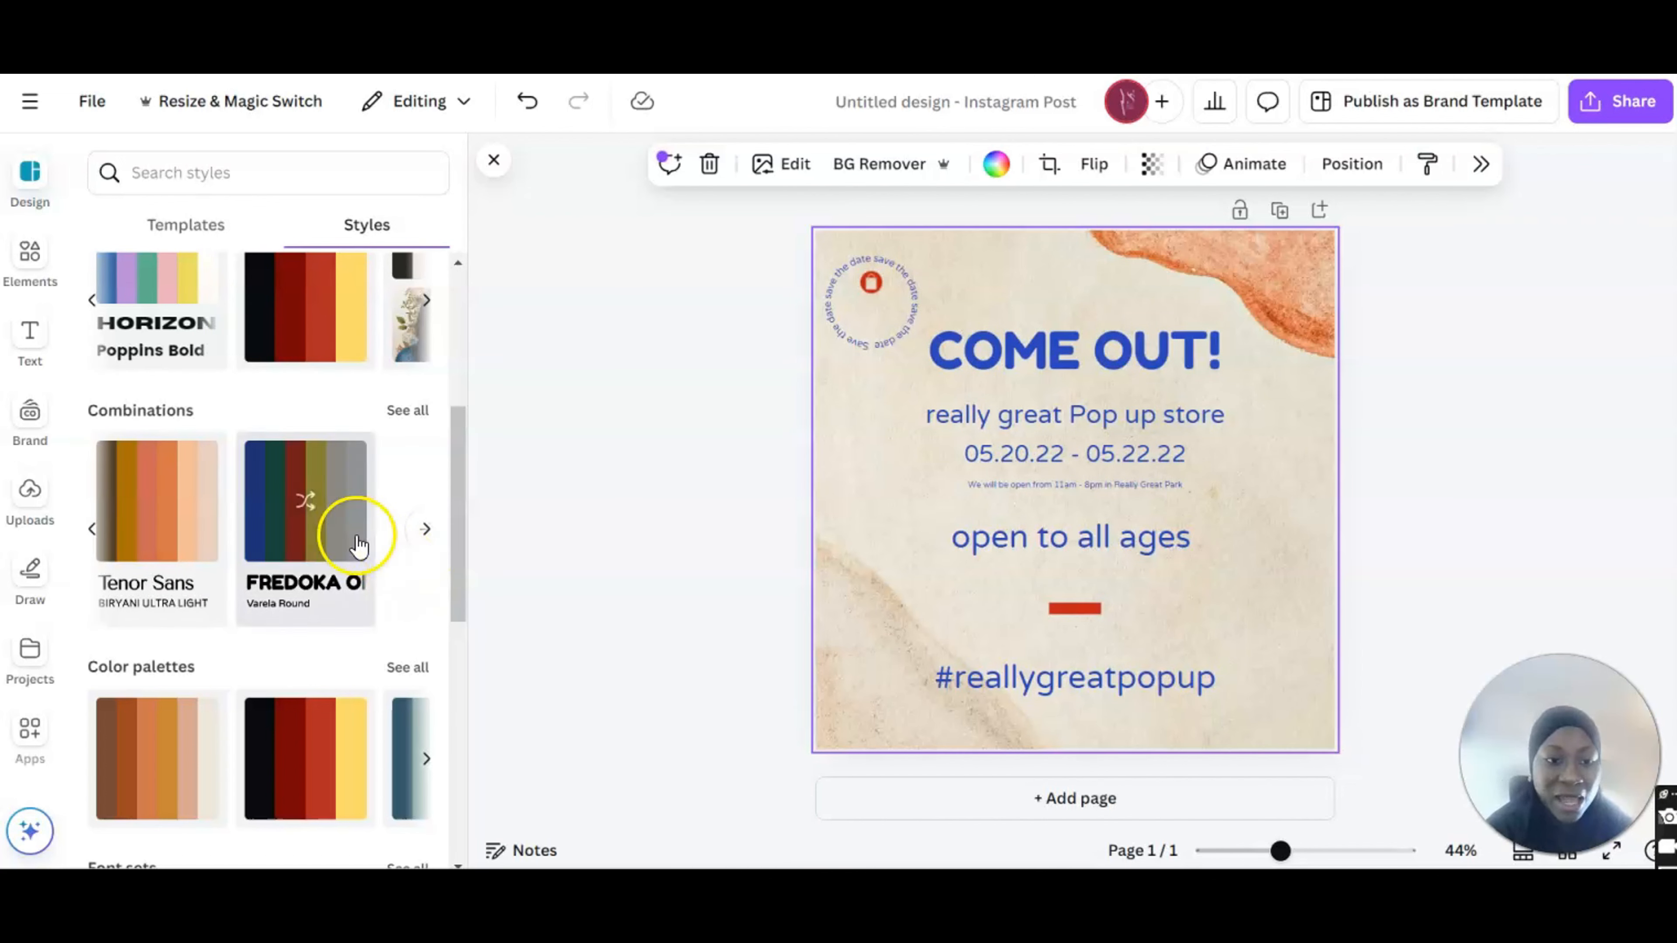
{"action": "left_click", "coordinate": [305, 508]}
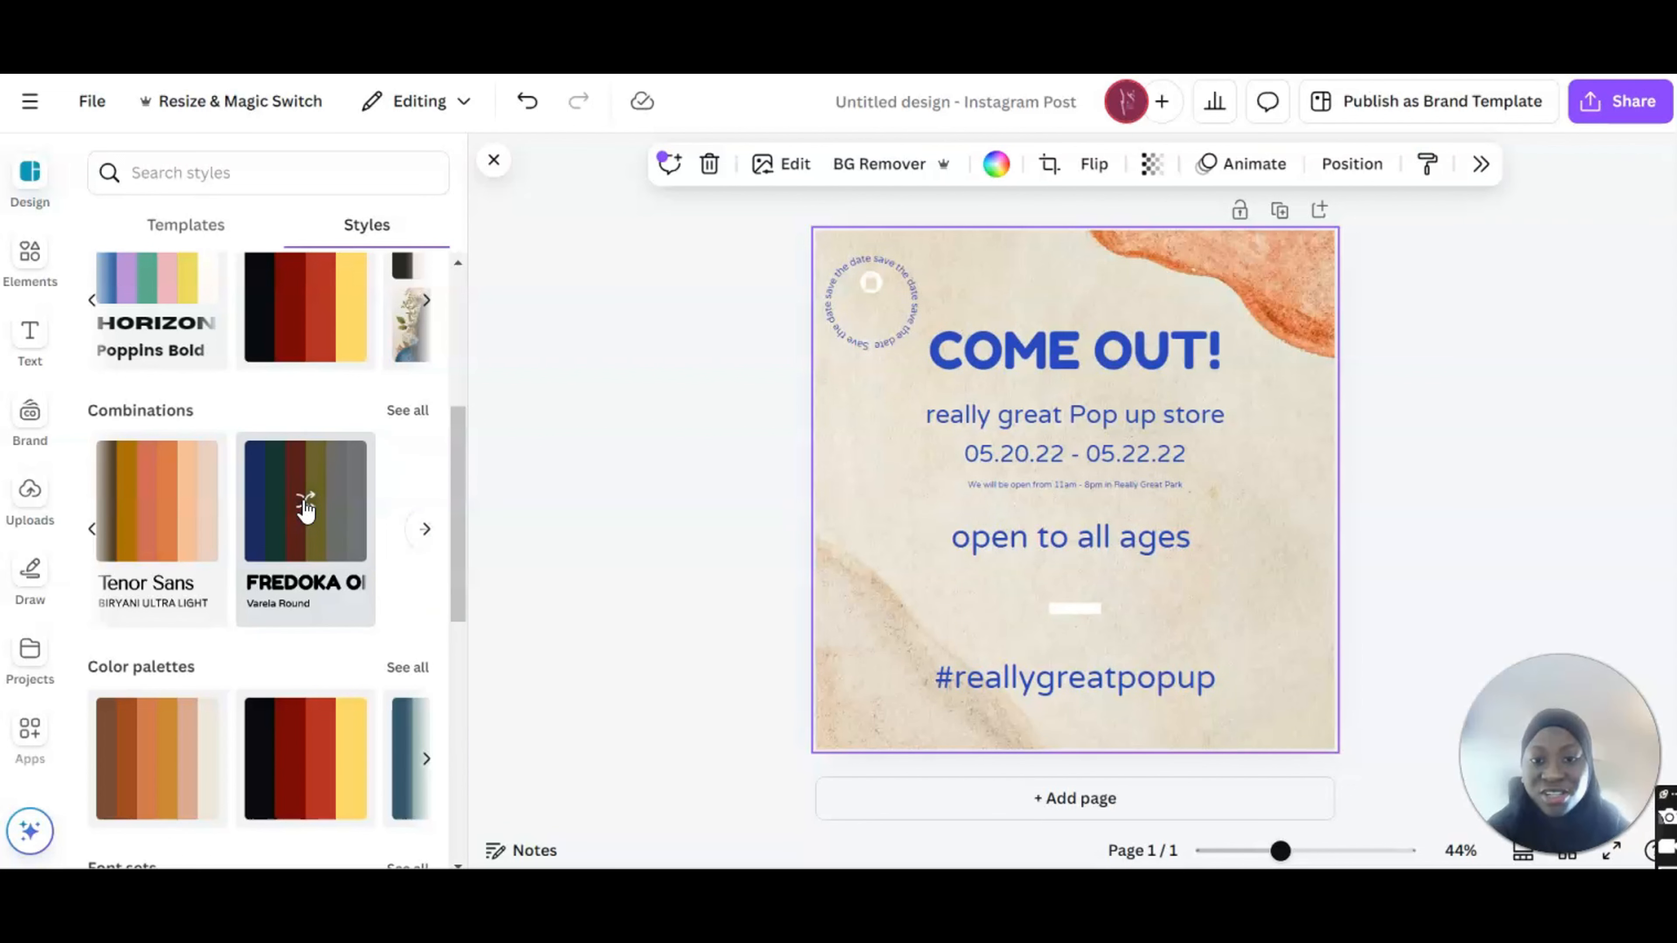
{"action": "left_click_drag", "start_coordinate": [461, 497], "coordinate": [447, 682]}
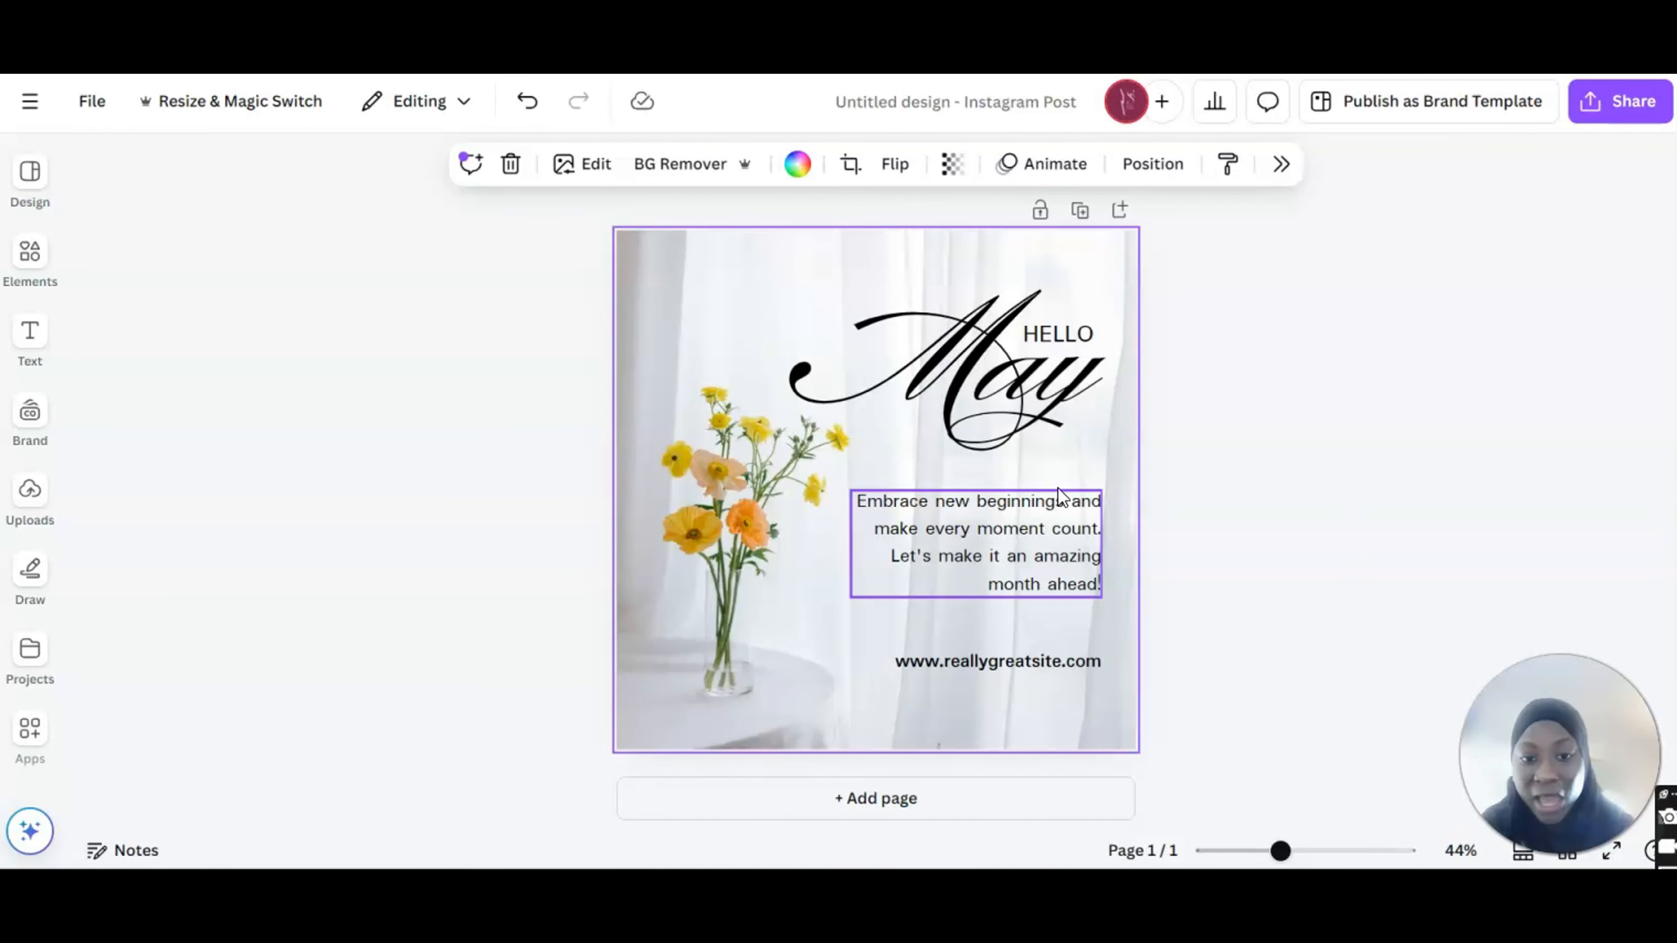
- Extract the flower vase from the Hello May background photo with Magic Grab and move it slightly to the left
{"action": "left_click", "coordinate": [720, 563]}
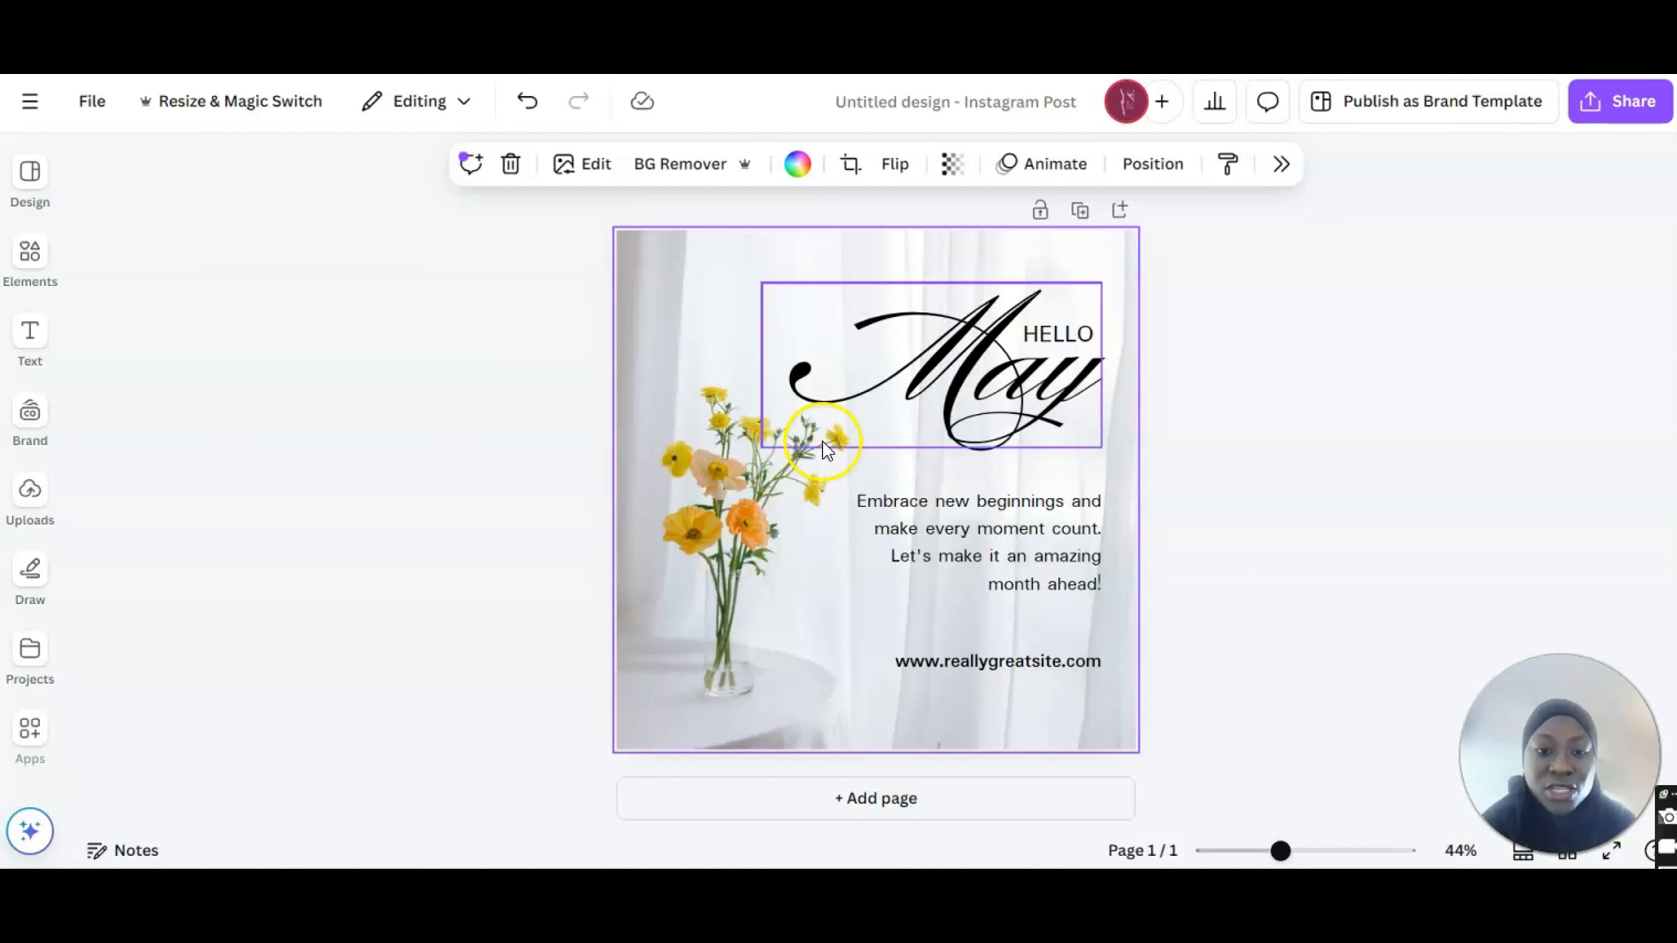
{"action": "left_click", "coordinate": [748, 544]}
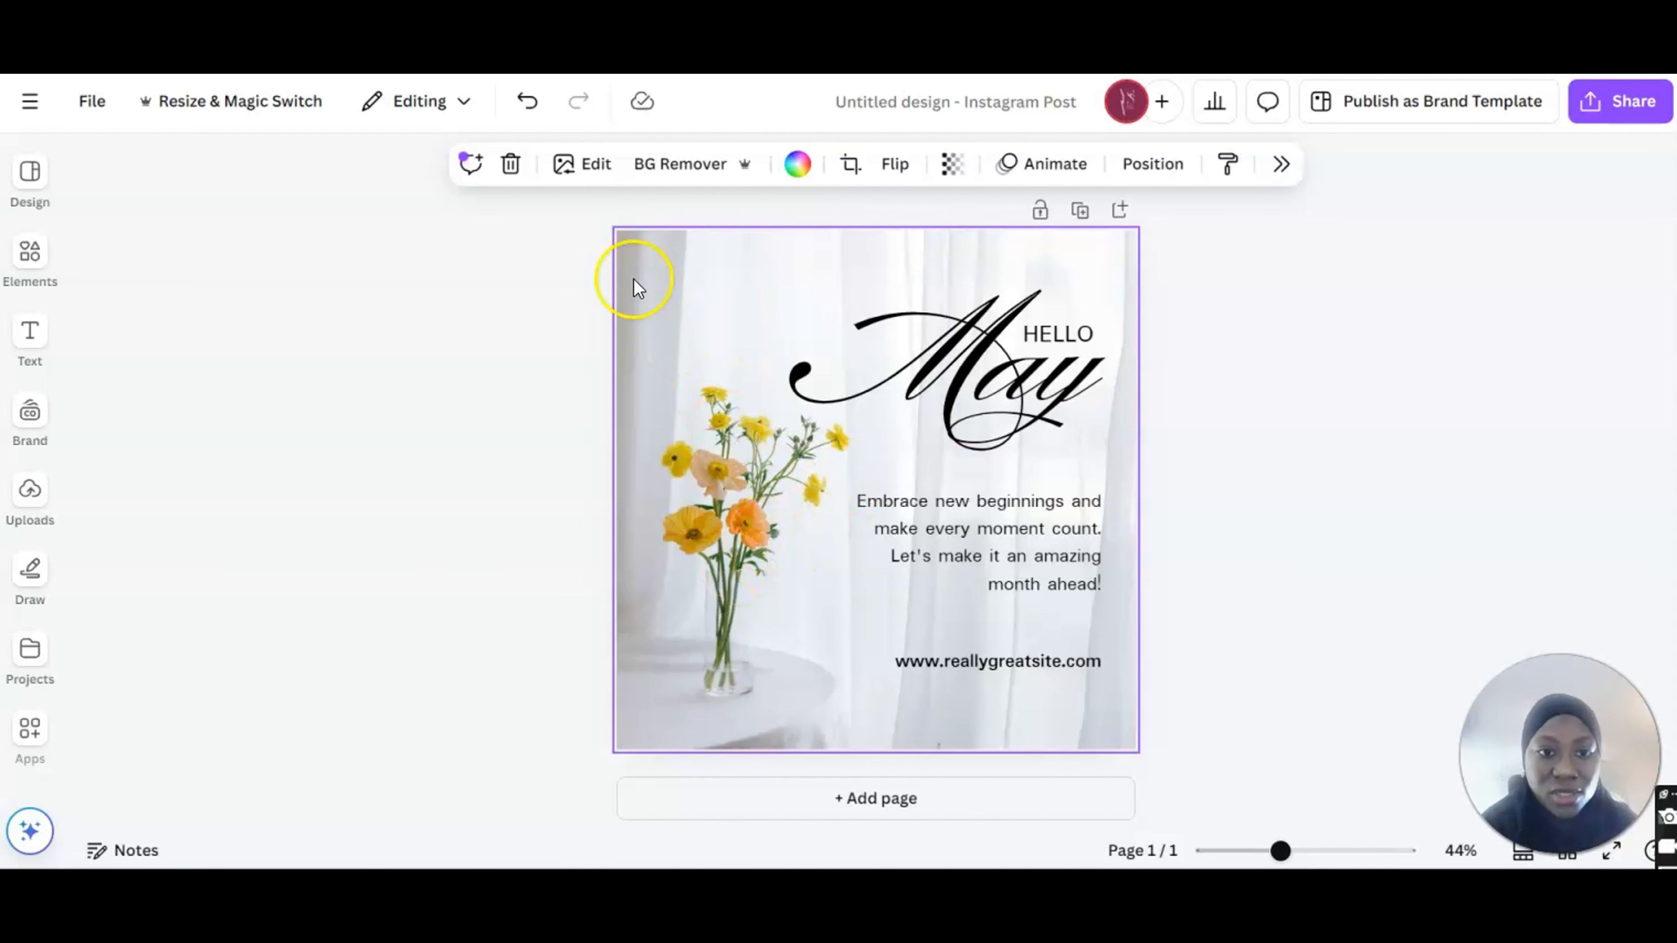
{"action": "left_click", "coordinate": [589, 171]}
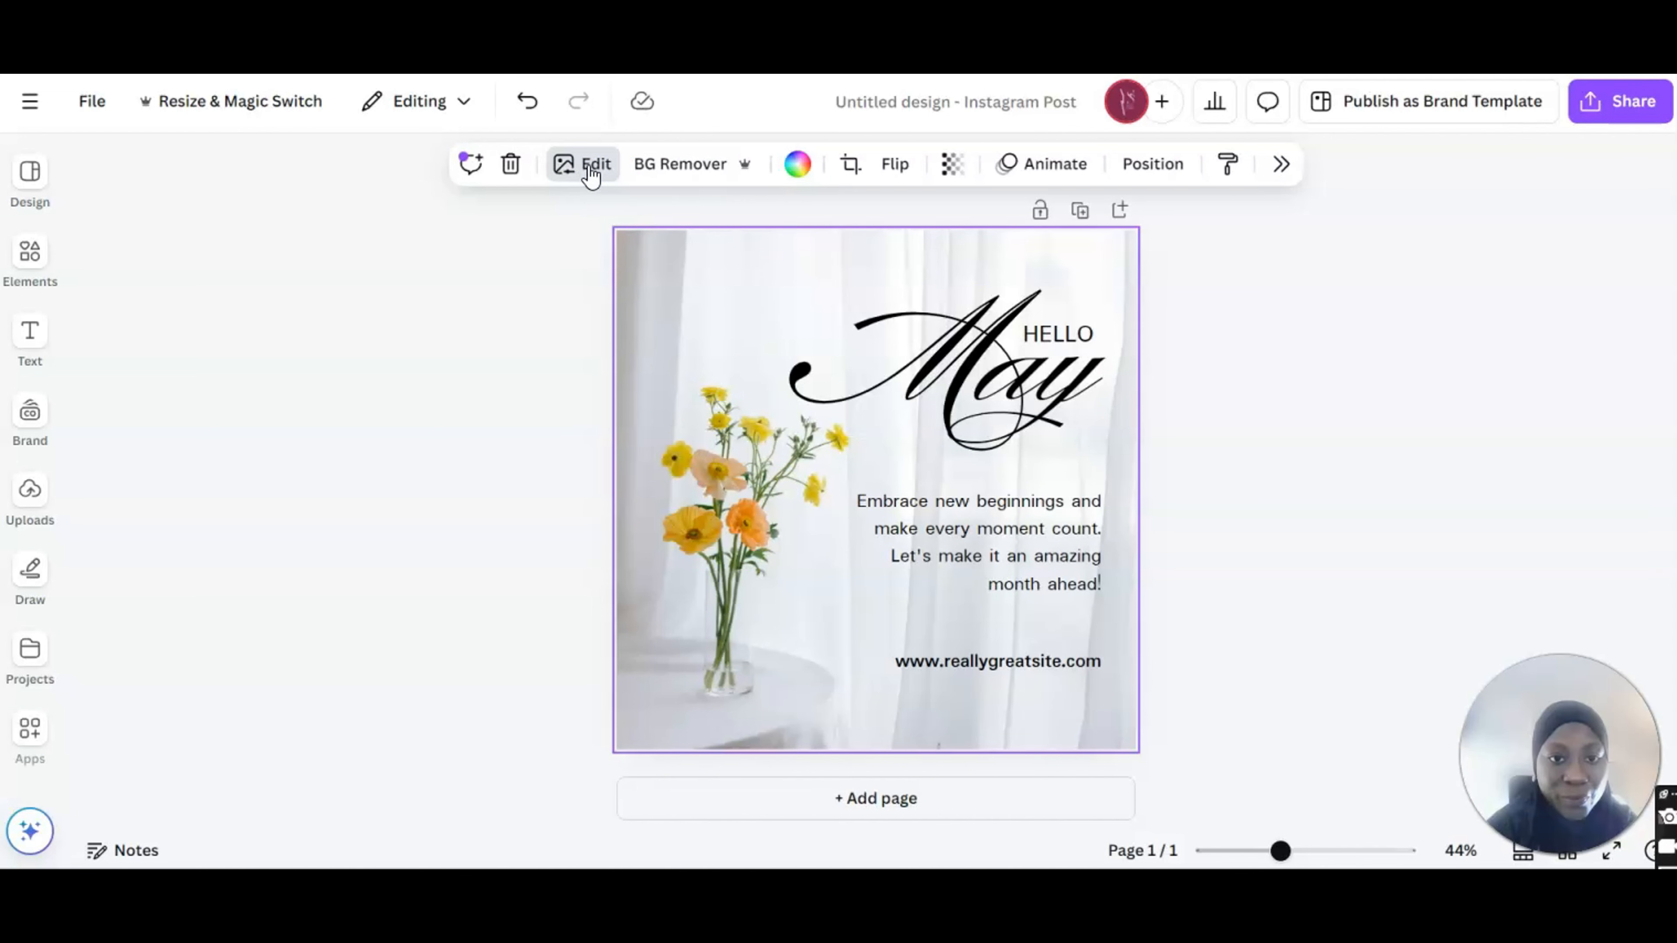
{"action": "left_click", "coordinate": [592, 170]}
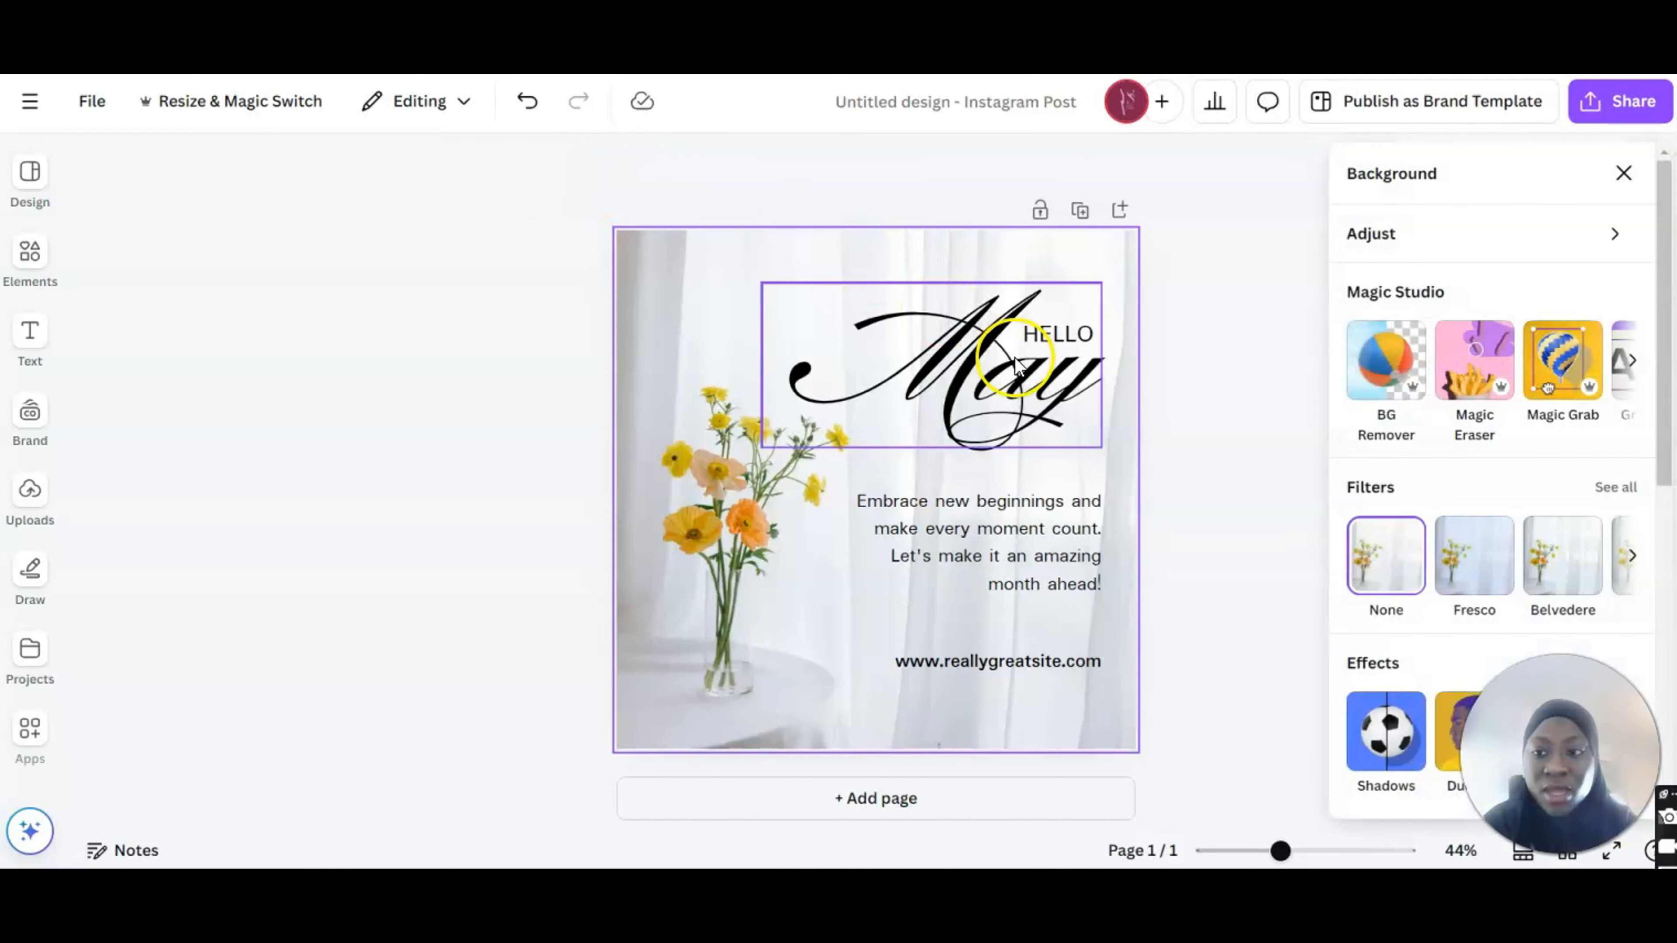
{"action": "left_click", "coordinate": [1566, 390]}
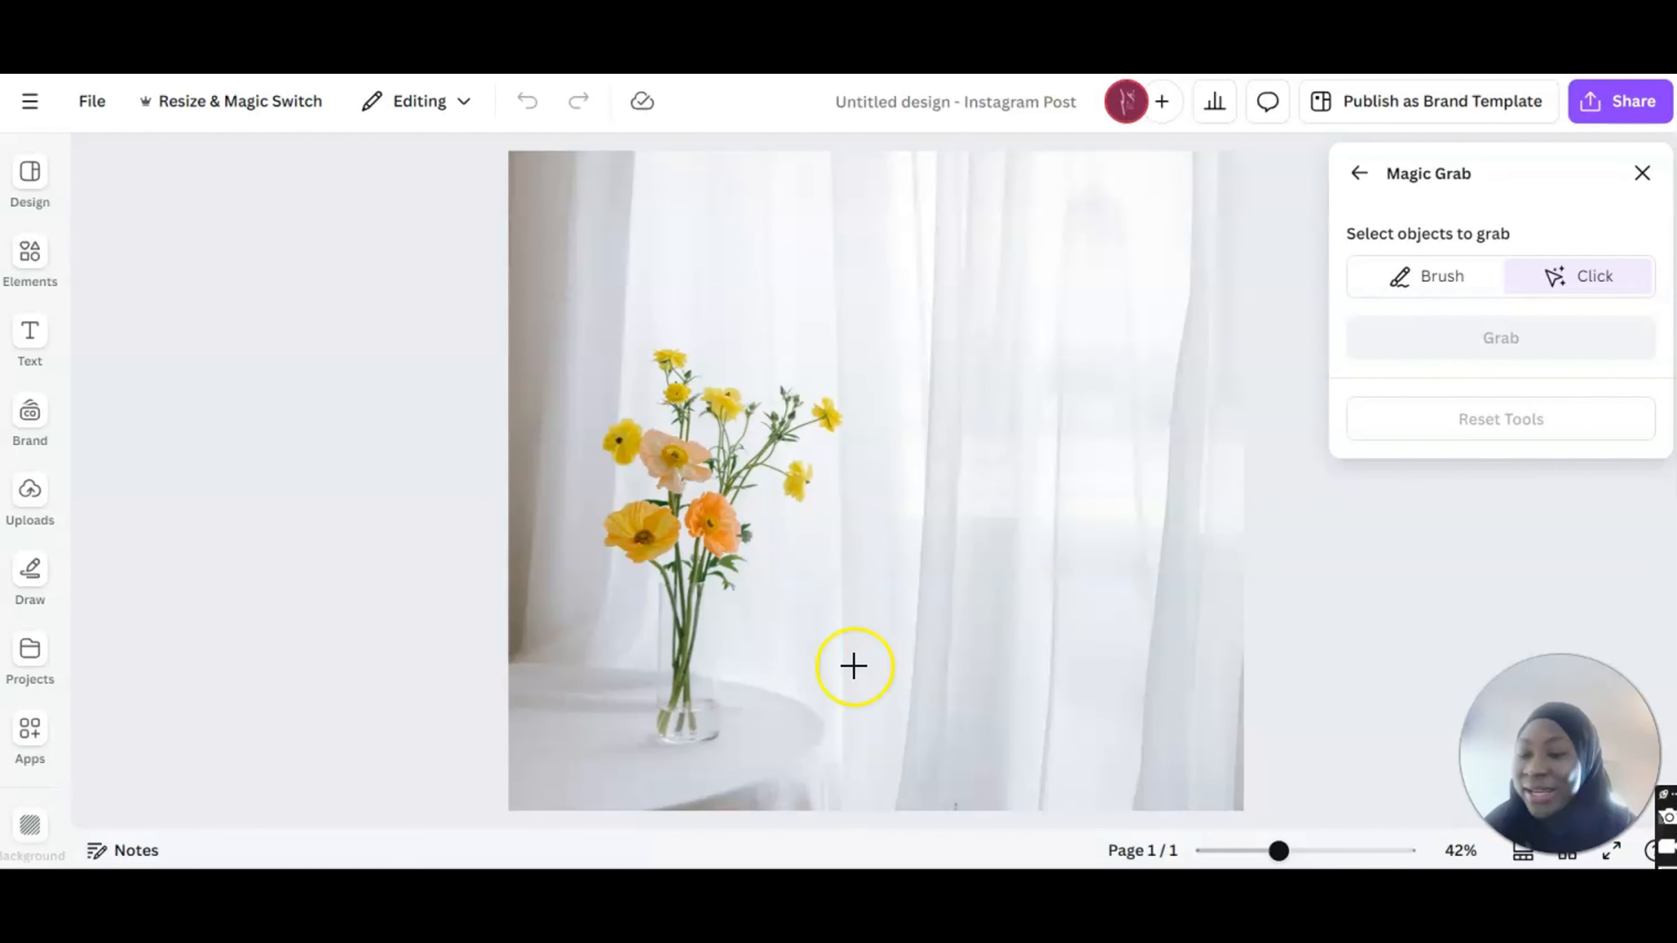
{"action": "left_click", "coordinate": [708, 535]}
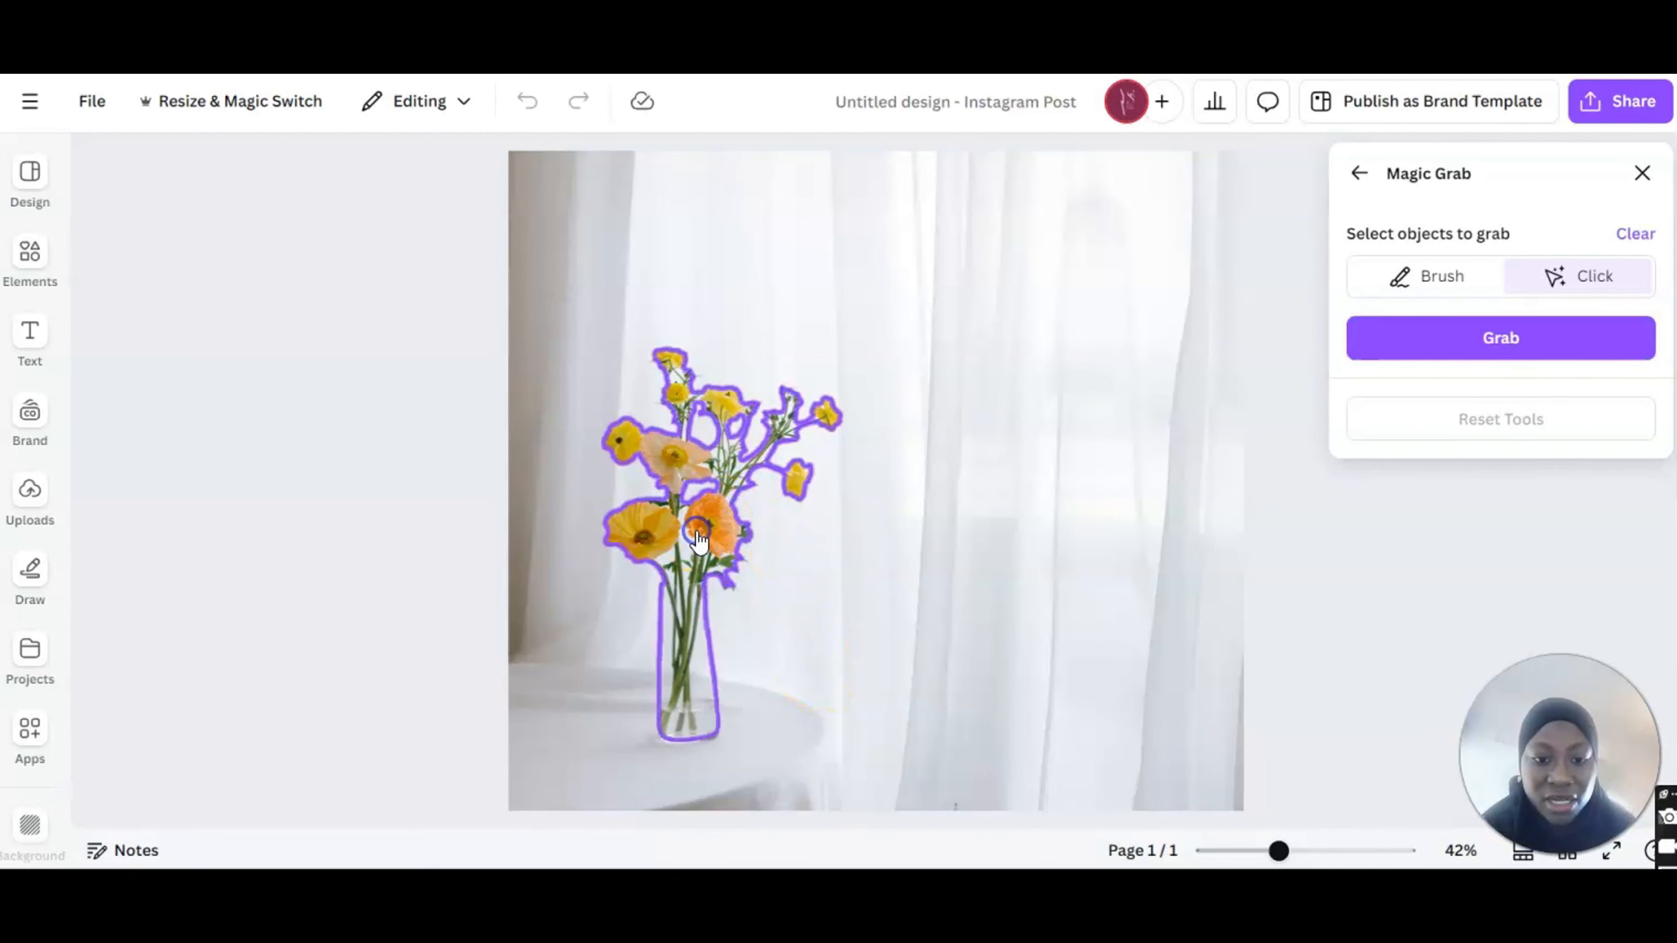
{"action": "left_click", "coordinate": [1497, 346]}
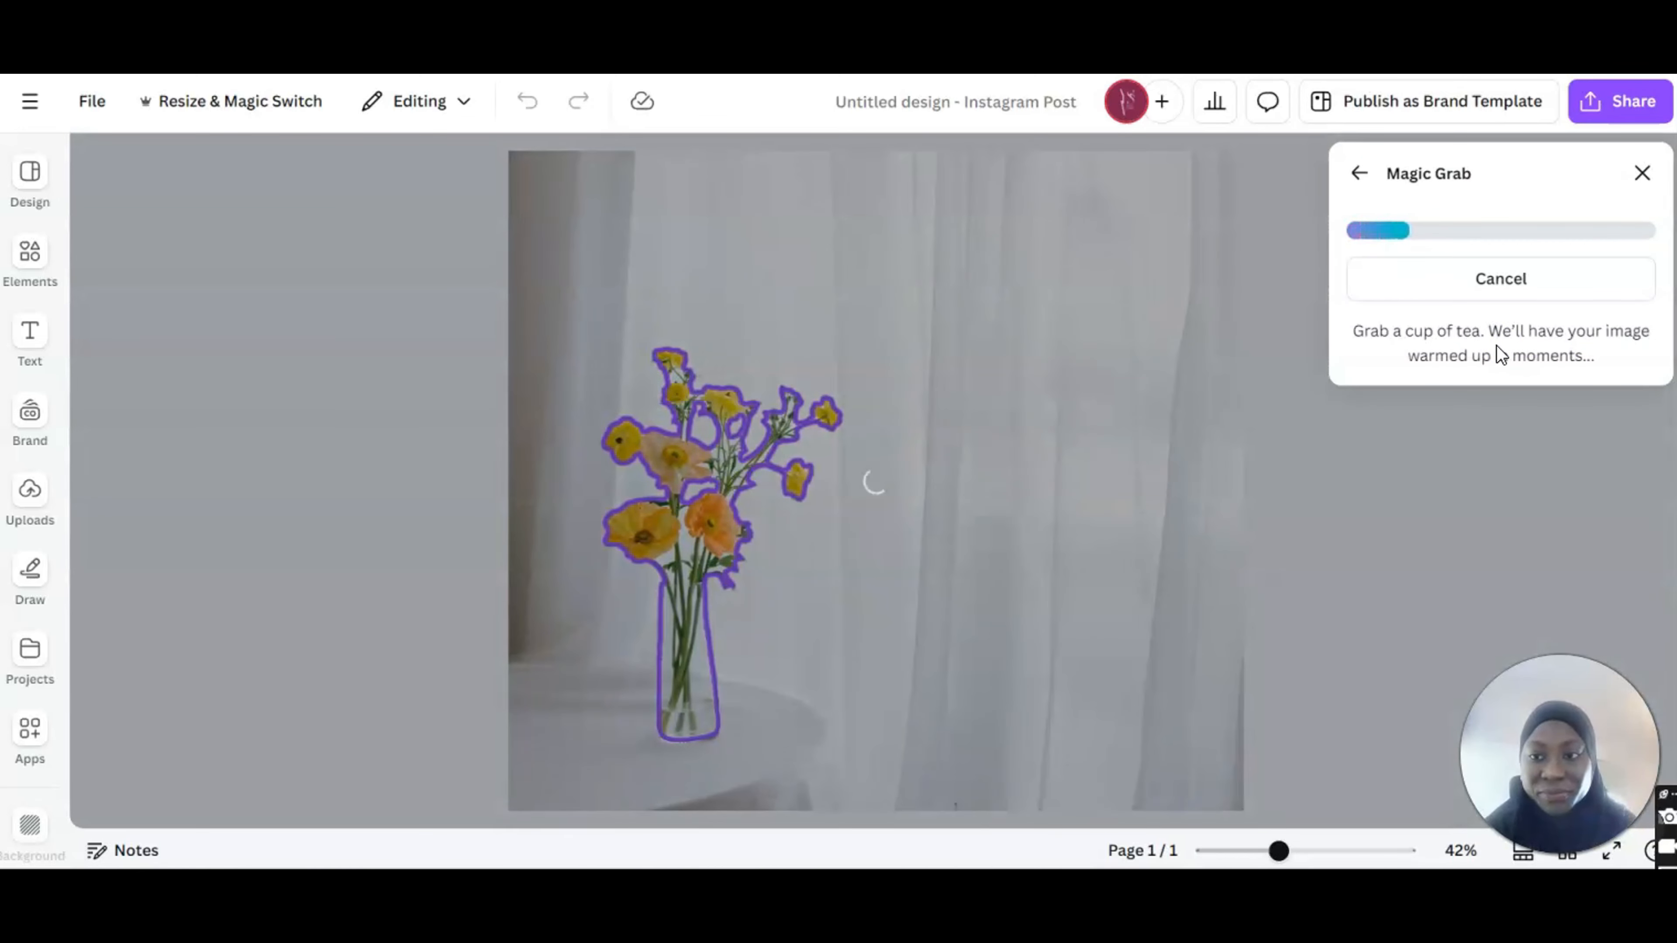
{"action": "left_click", "coordinate": [290, 155]}
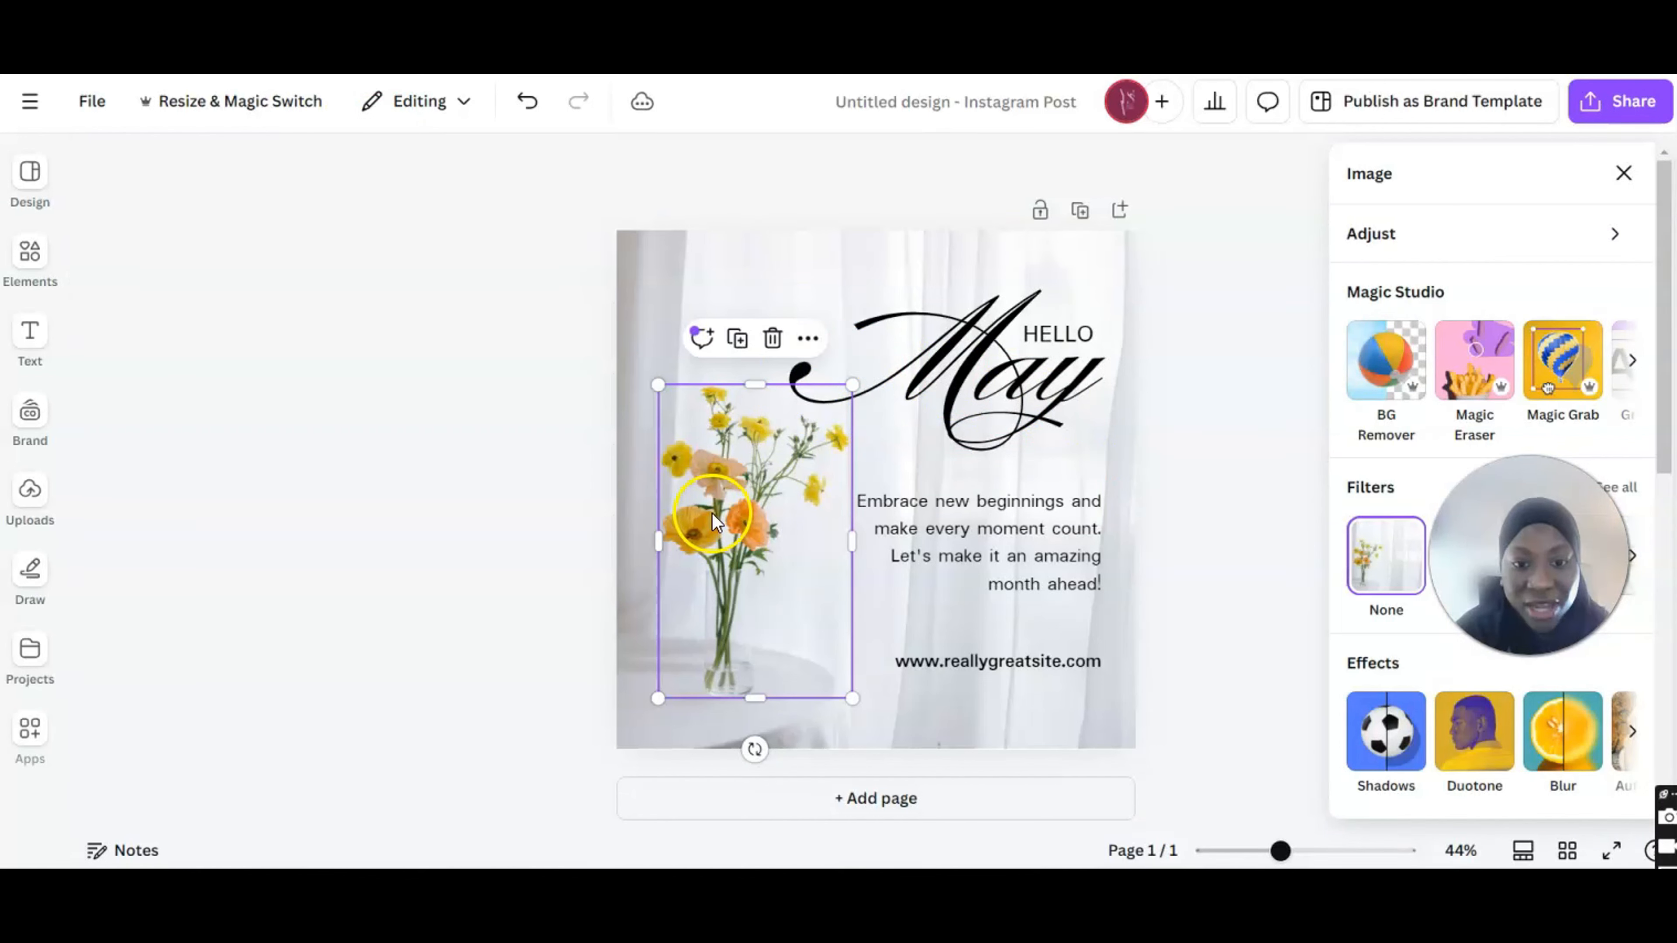
{"action": "mouse_move", "coordinate": [715, 522]}
{"action": "left_mouse_down"}
{"action": "mouse_move", "coordinate": [869, 400]}
{"action": "mouse_move", "coordinate": [935, 407]}
{"action": "mouse_move", "coordinate": [678, 474]}
{"action": "mouse_move", "coordinate": [688, 513]}
{"action": "left_mouse_up"}
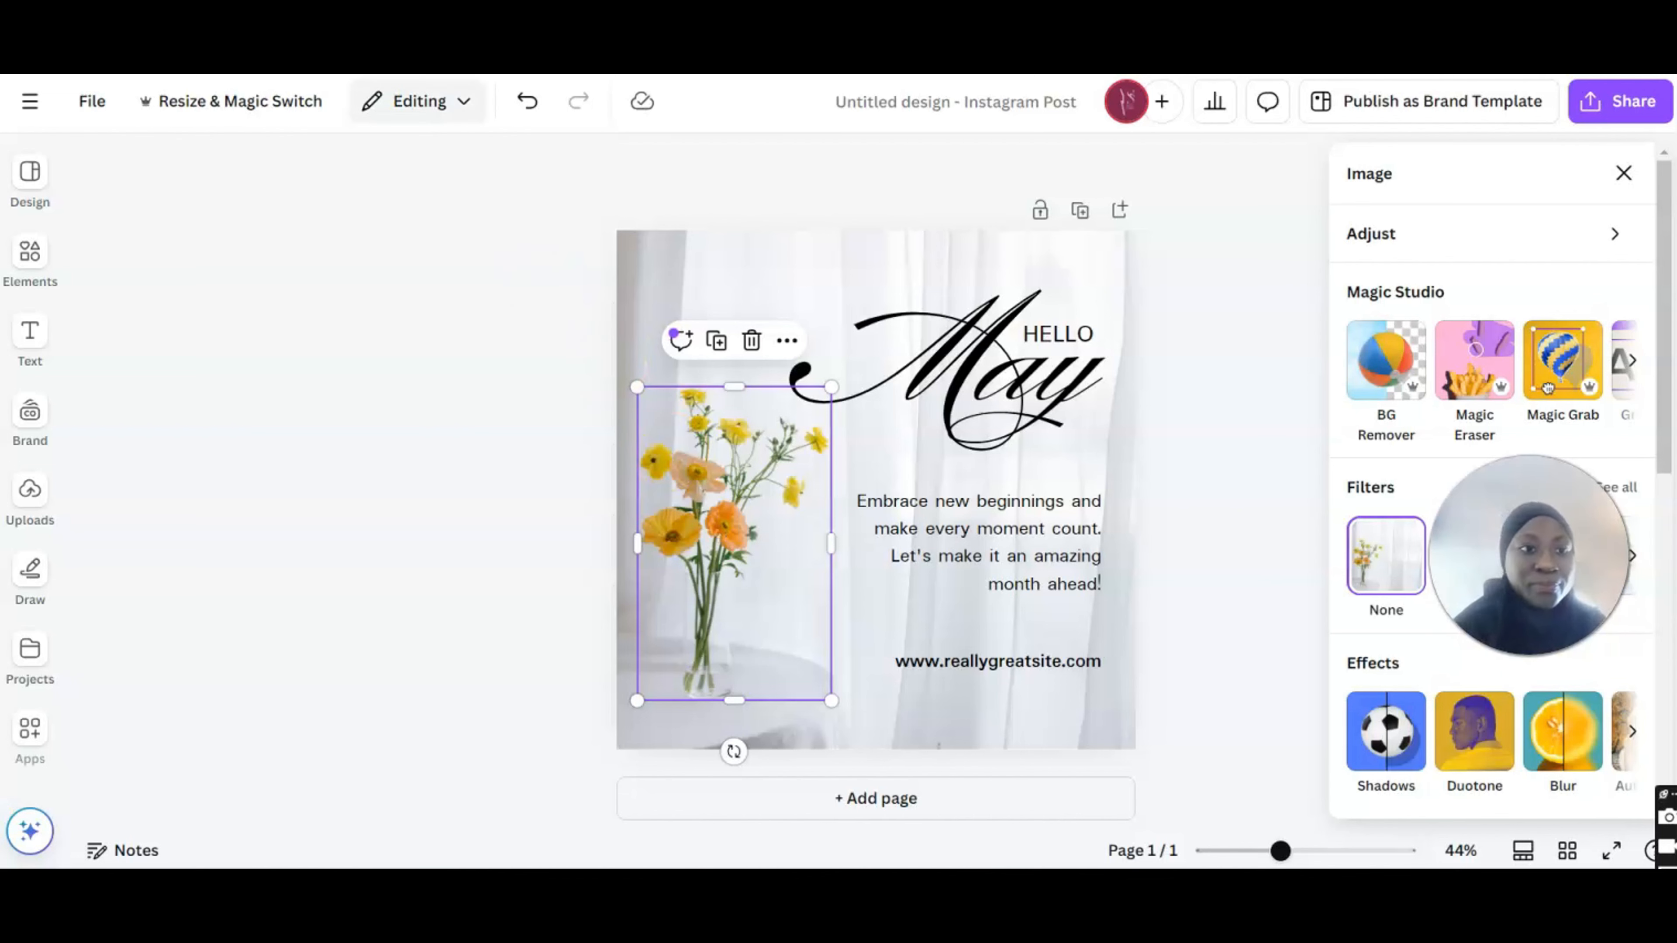
- Search the Canva apps for "mockup" and open the Mockups app
{"action": "left_click", "coordinate": [637, 339]}
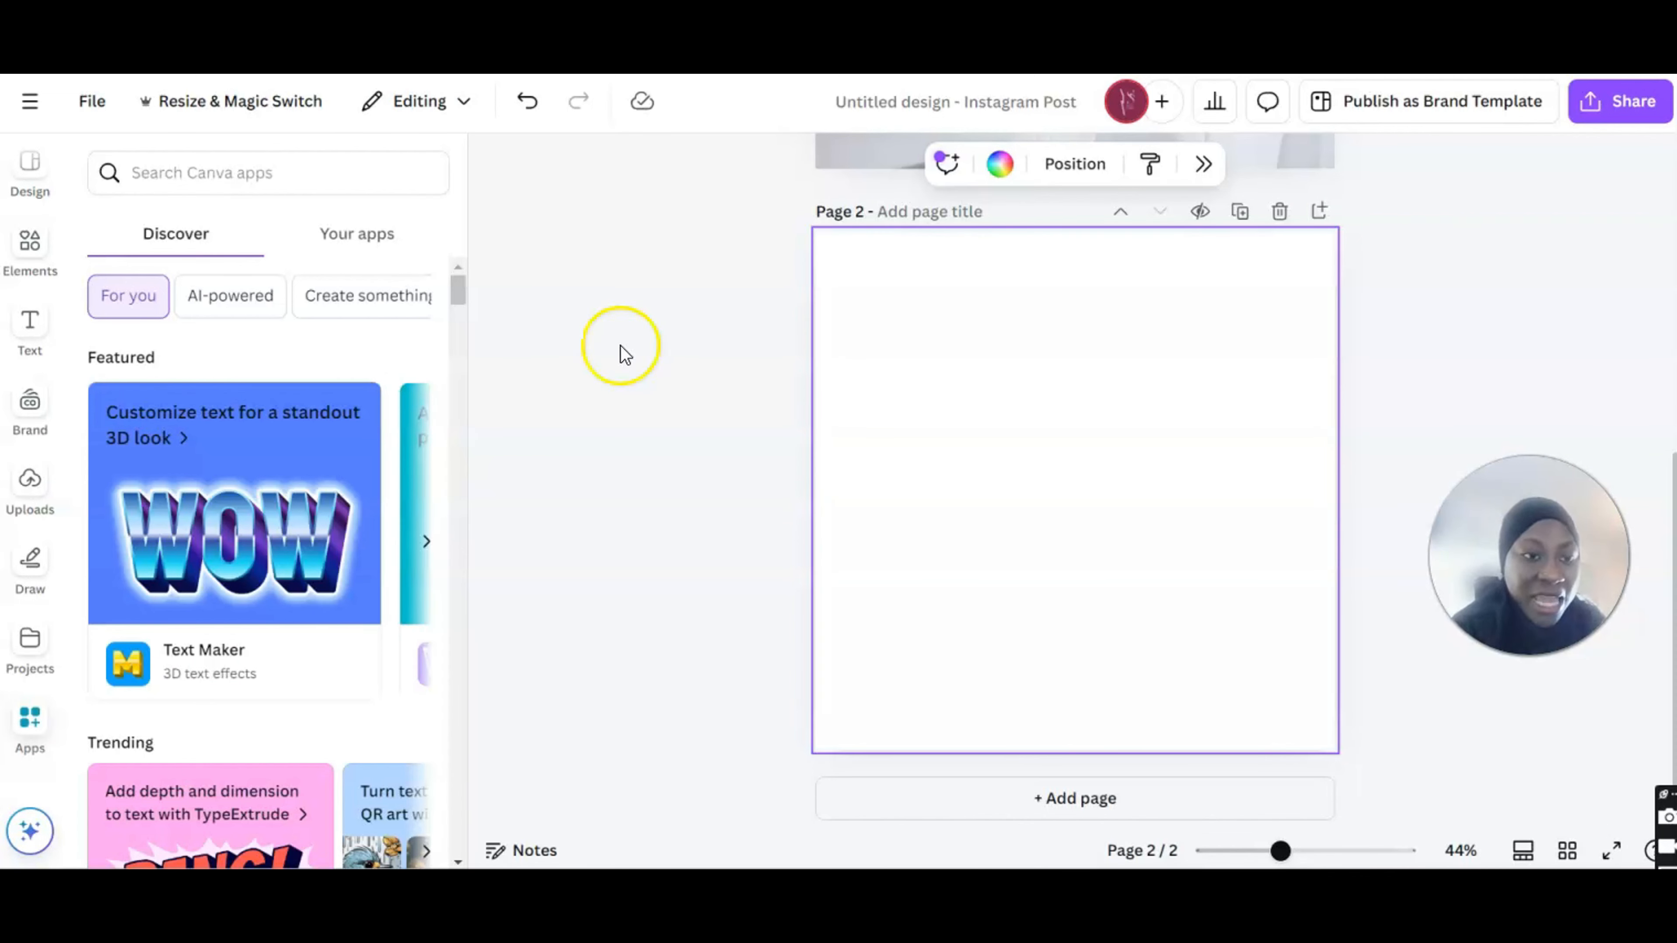
{"action": "left_click", "coordinate": [341, 161]}
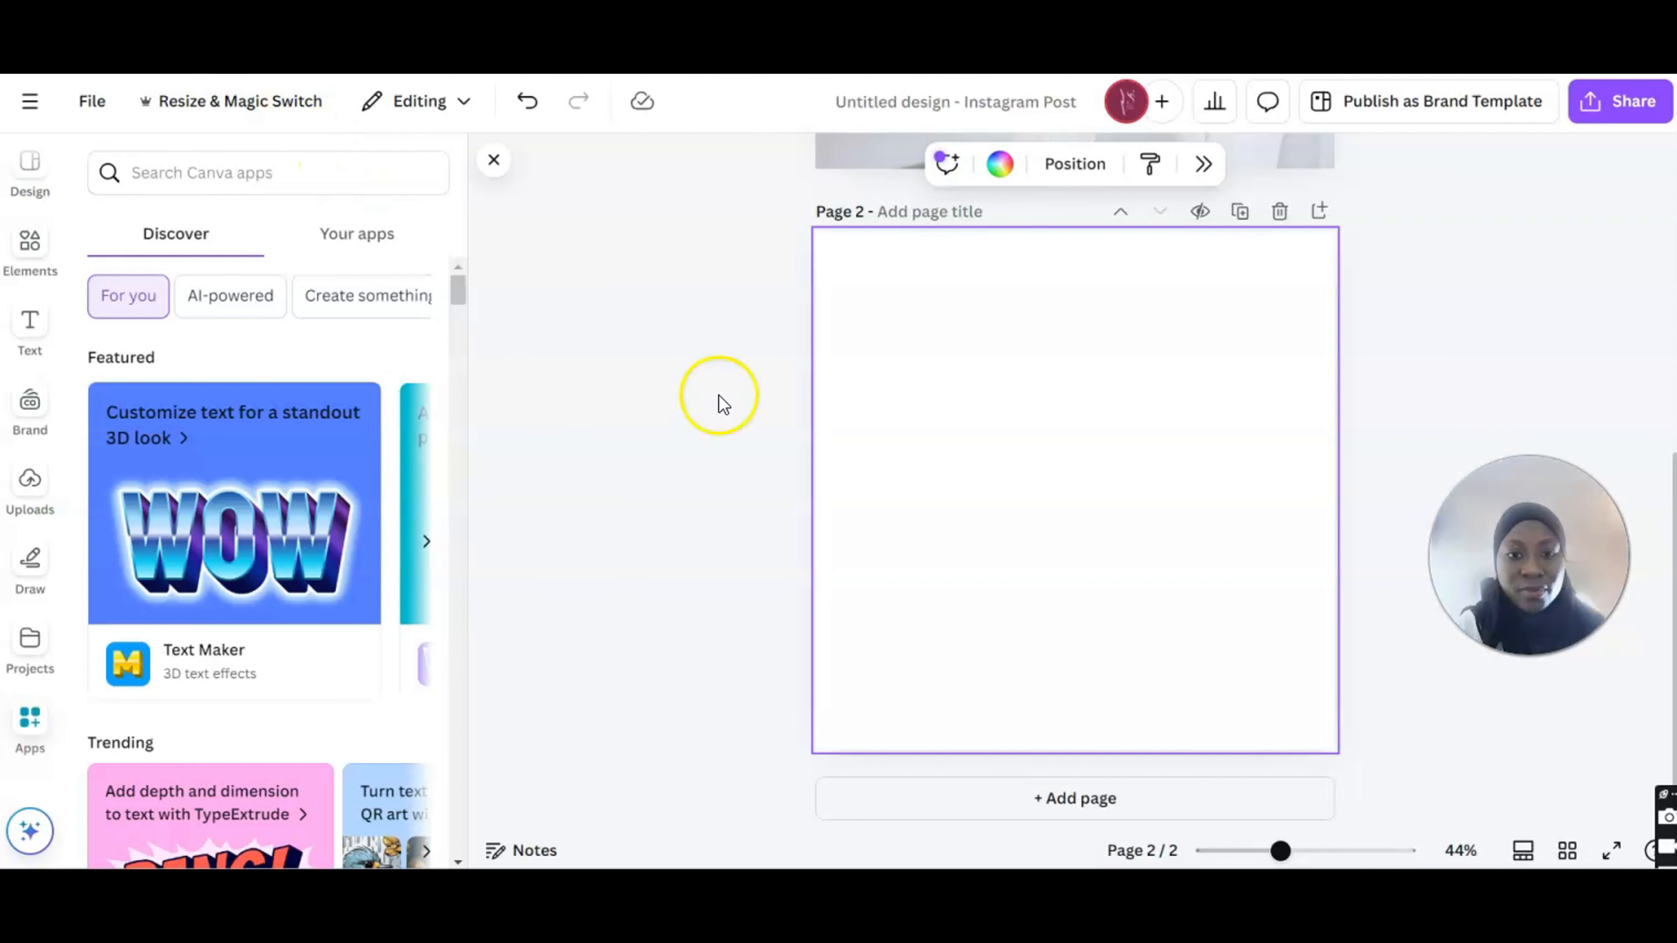
{"action": "left_click", "coordinate": [349, 174]}
{"action": "type", "text": "mo"}
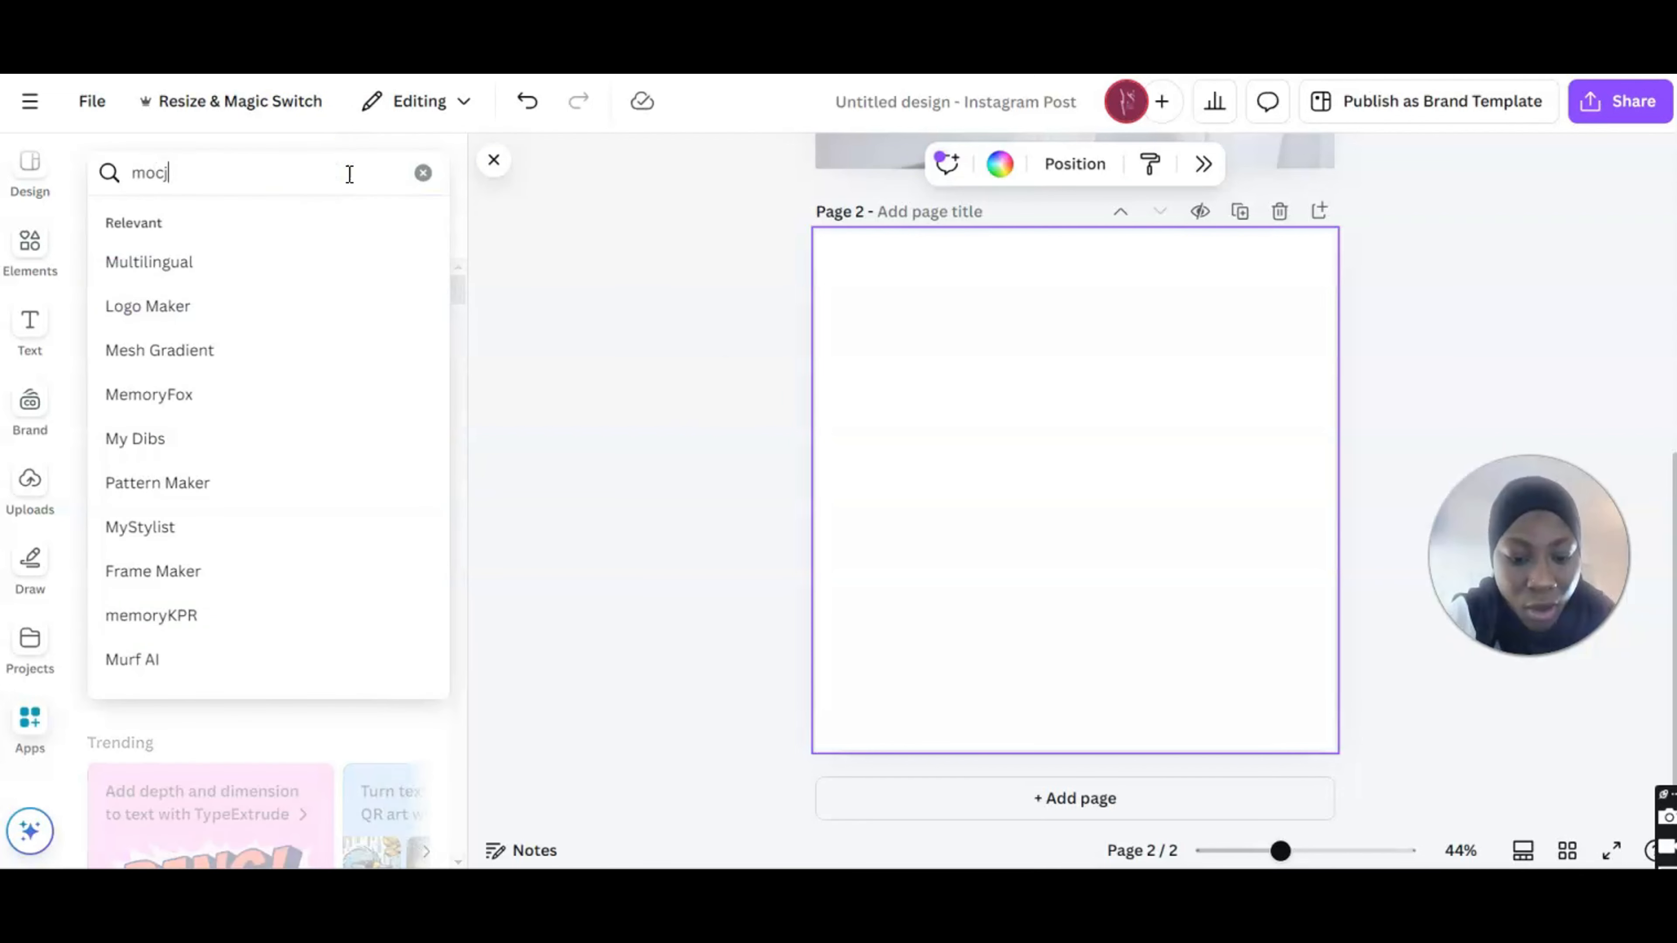
{"action": "type", "text": "cj"}
{"action": "key", "text": "BackSpace"}
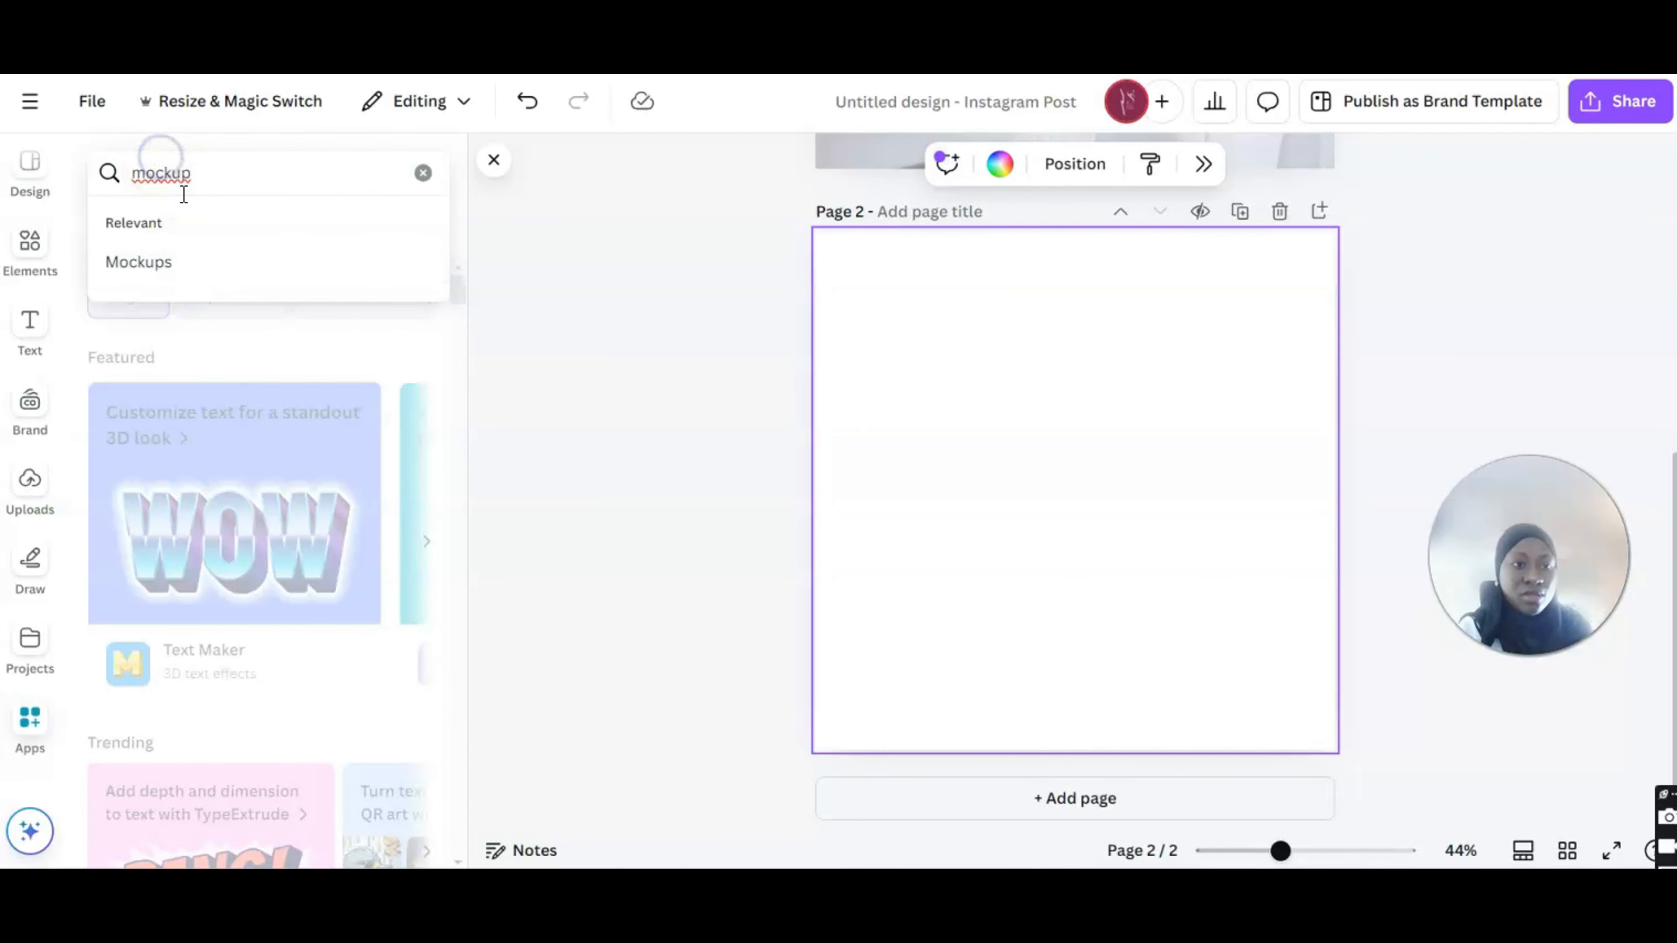
{"action": "left_click", "coordinate": [165, 260]}
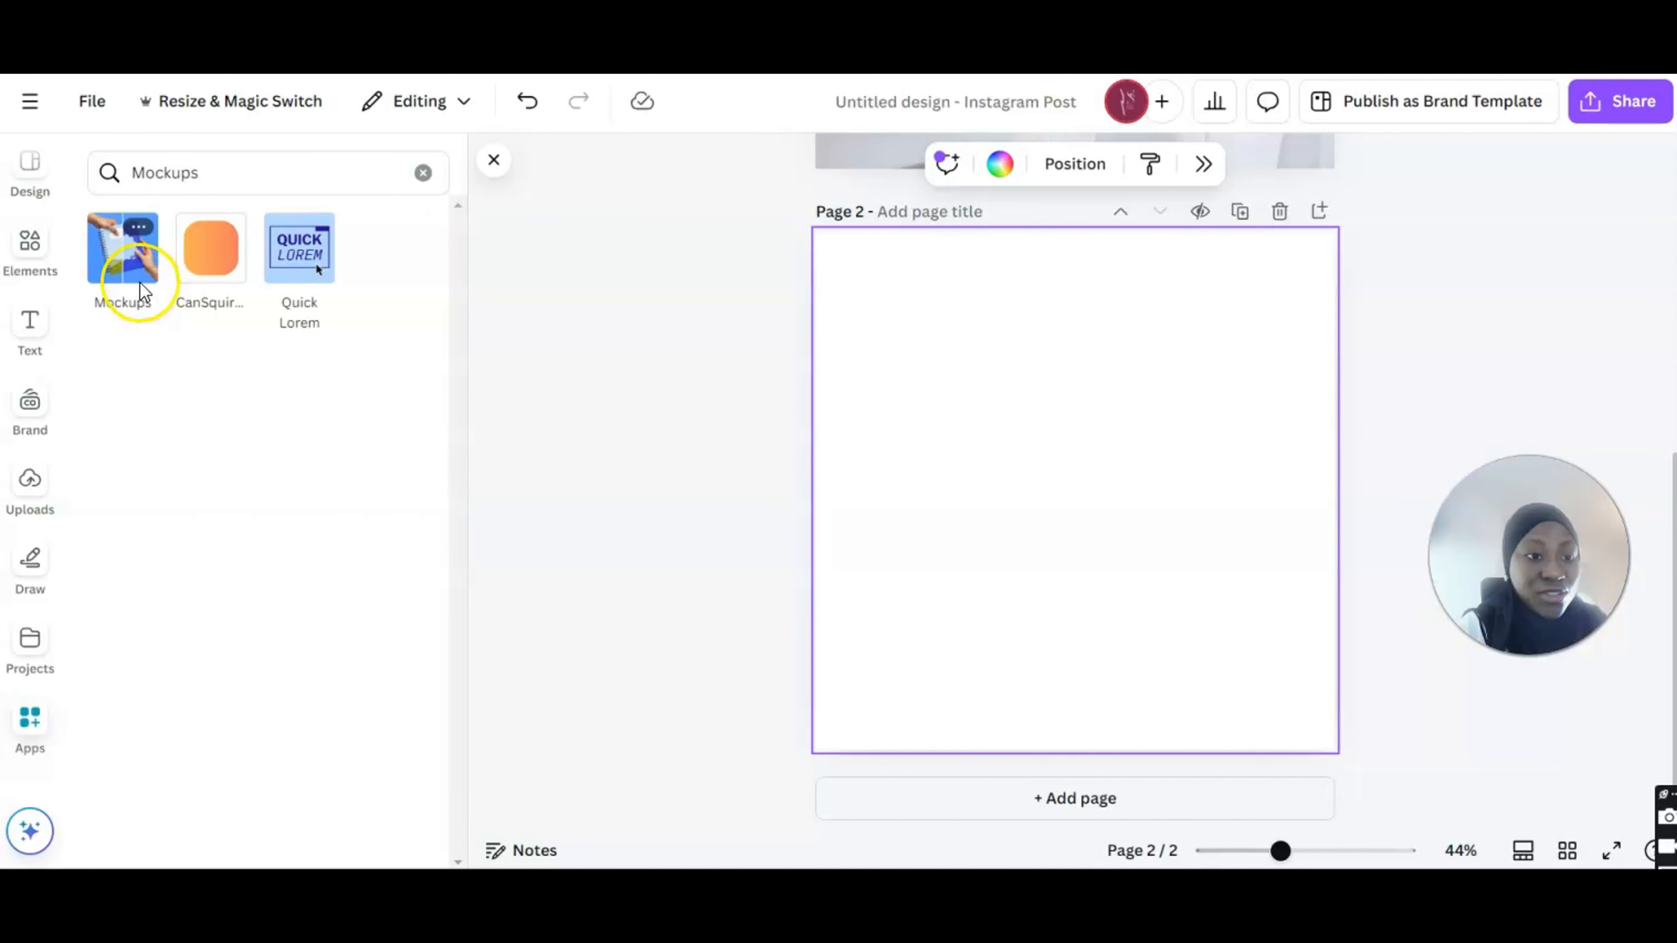
{"action": "left_click", "coordinate": [125, 264]}
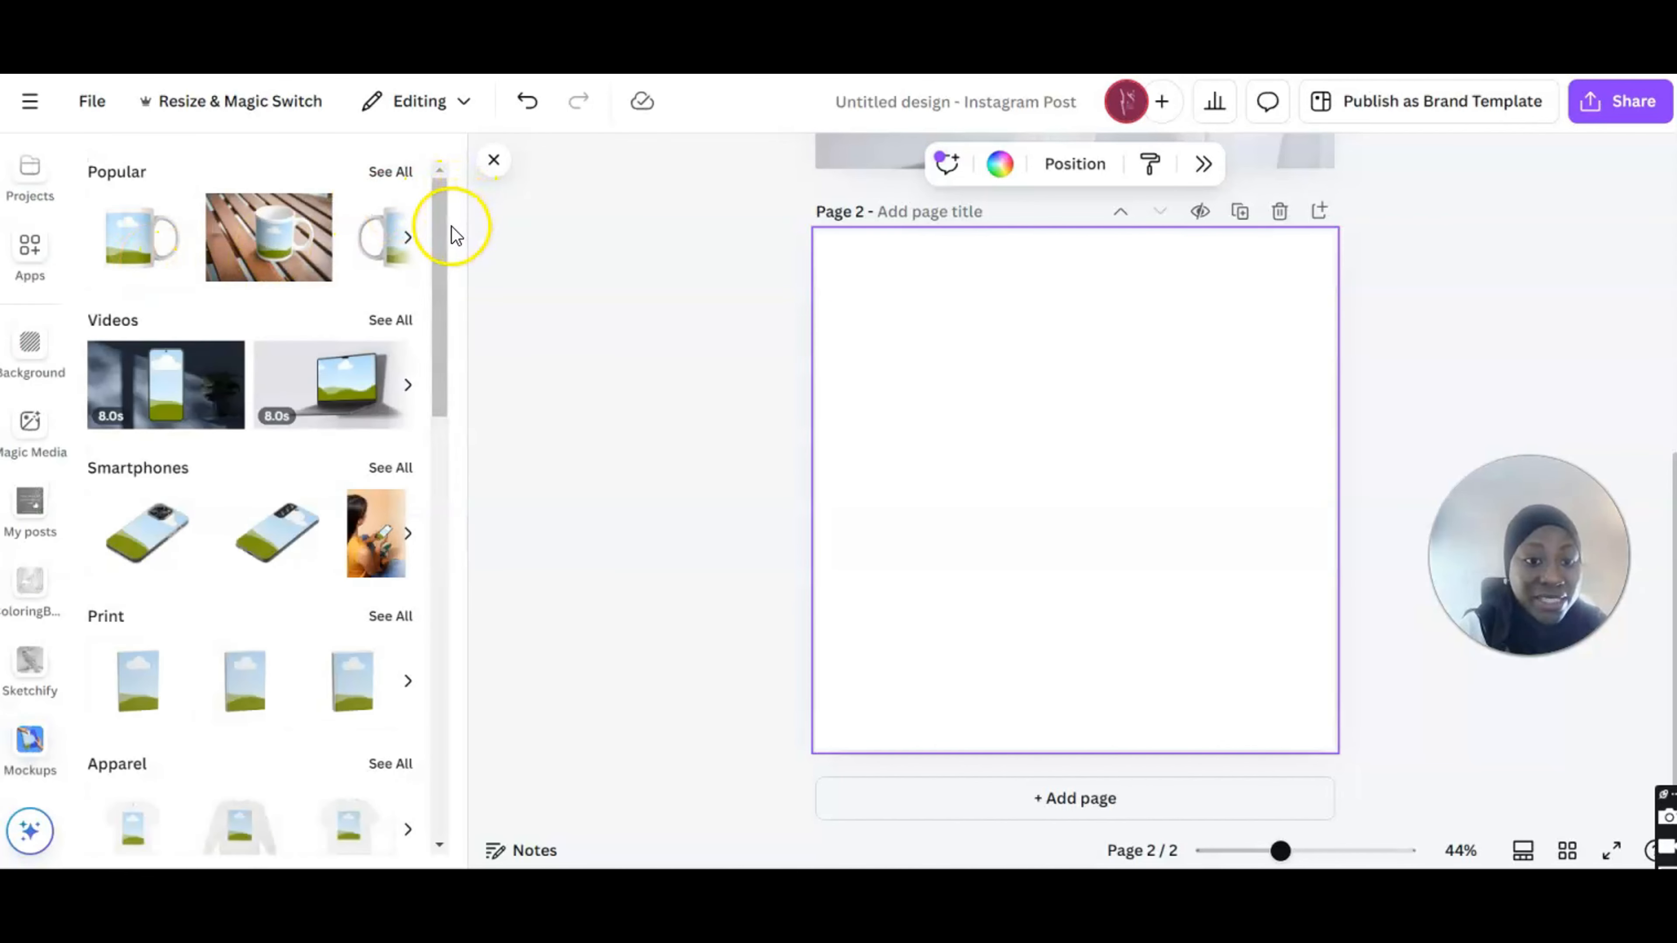
- Examine the mockups offered in the Print and Apparel categories
{"action": "mouse_move", "coordinate": [441, 228]}
{"action": "left_mouse_down"}
{"action": "mouse_move", "coordinate": [441, 436]}
{"action": "mouse_move", "coordinate": [439, 248]}
{"action": "left_mouse_up"}
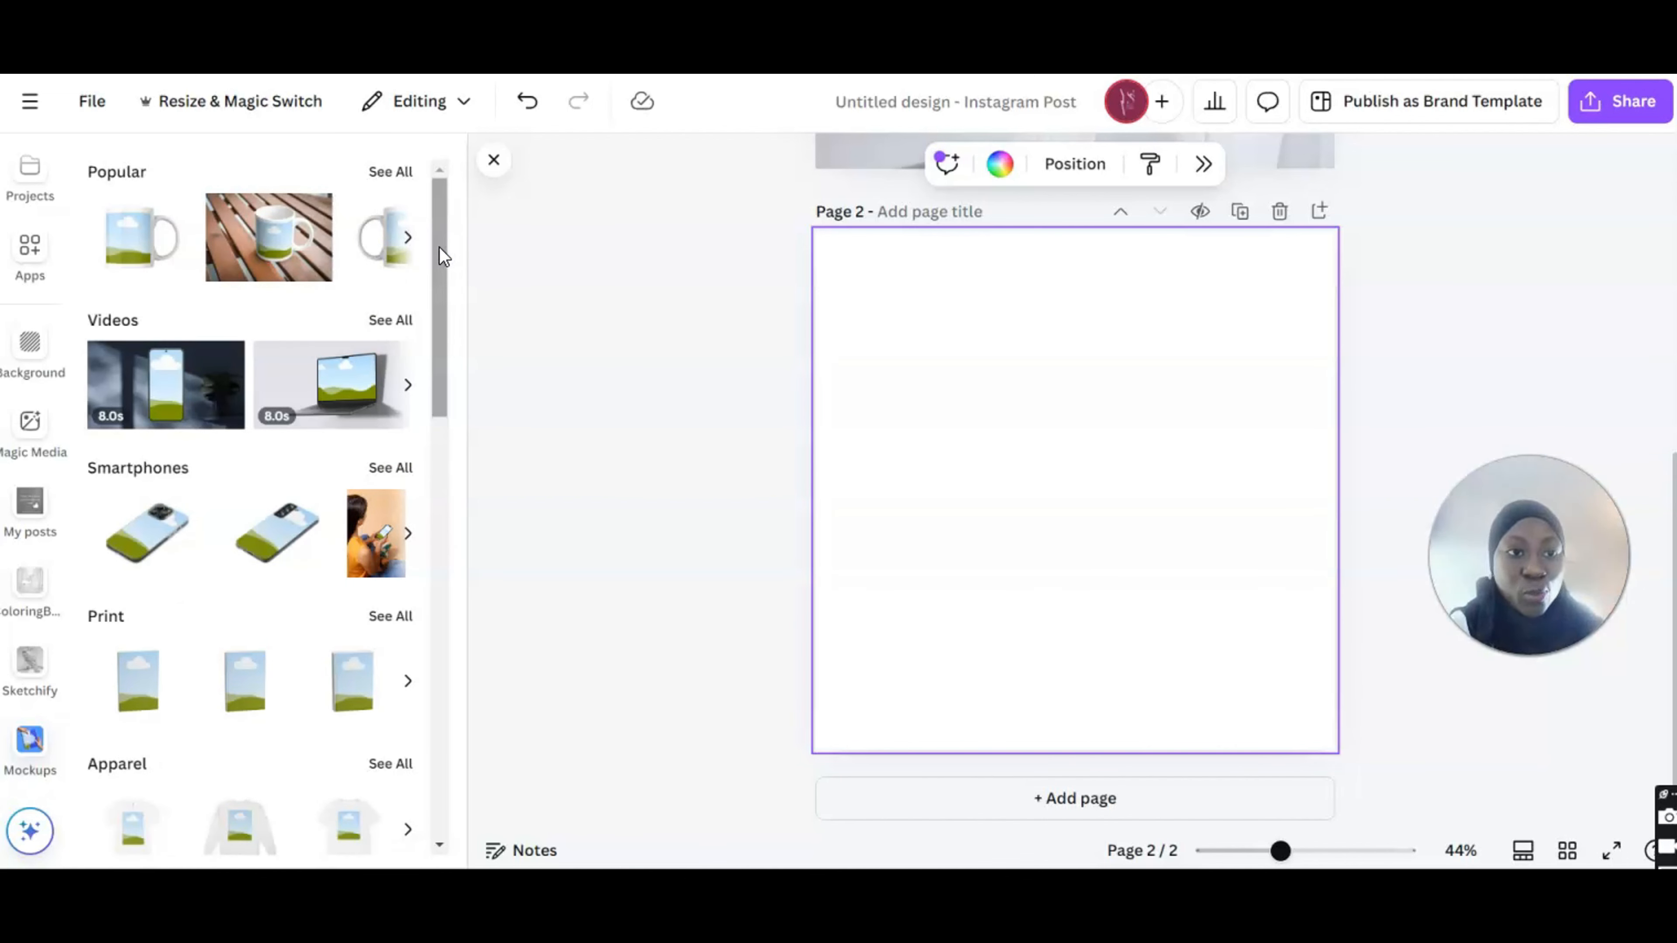
{"action": "left_click_drag", "start_coordinate": [439, 248], "coordinate": [444, 333]}
{"action": "left_click", "coordinate": [403, 365]}
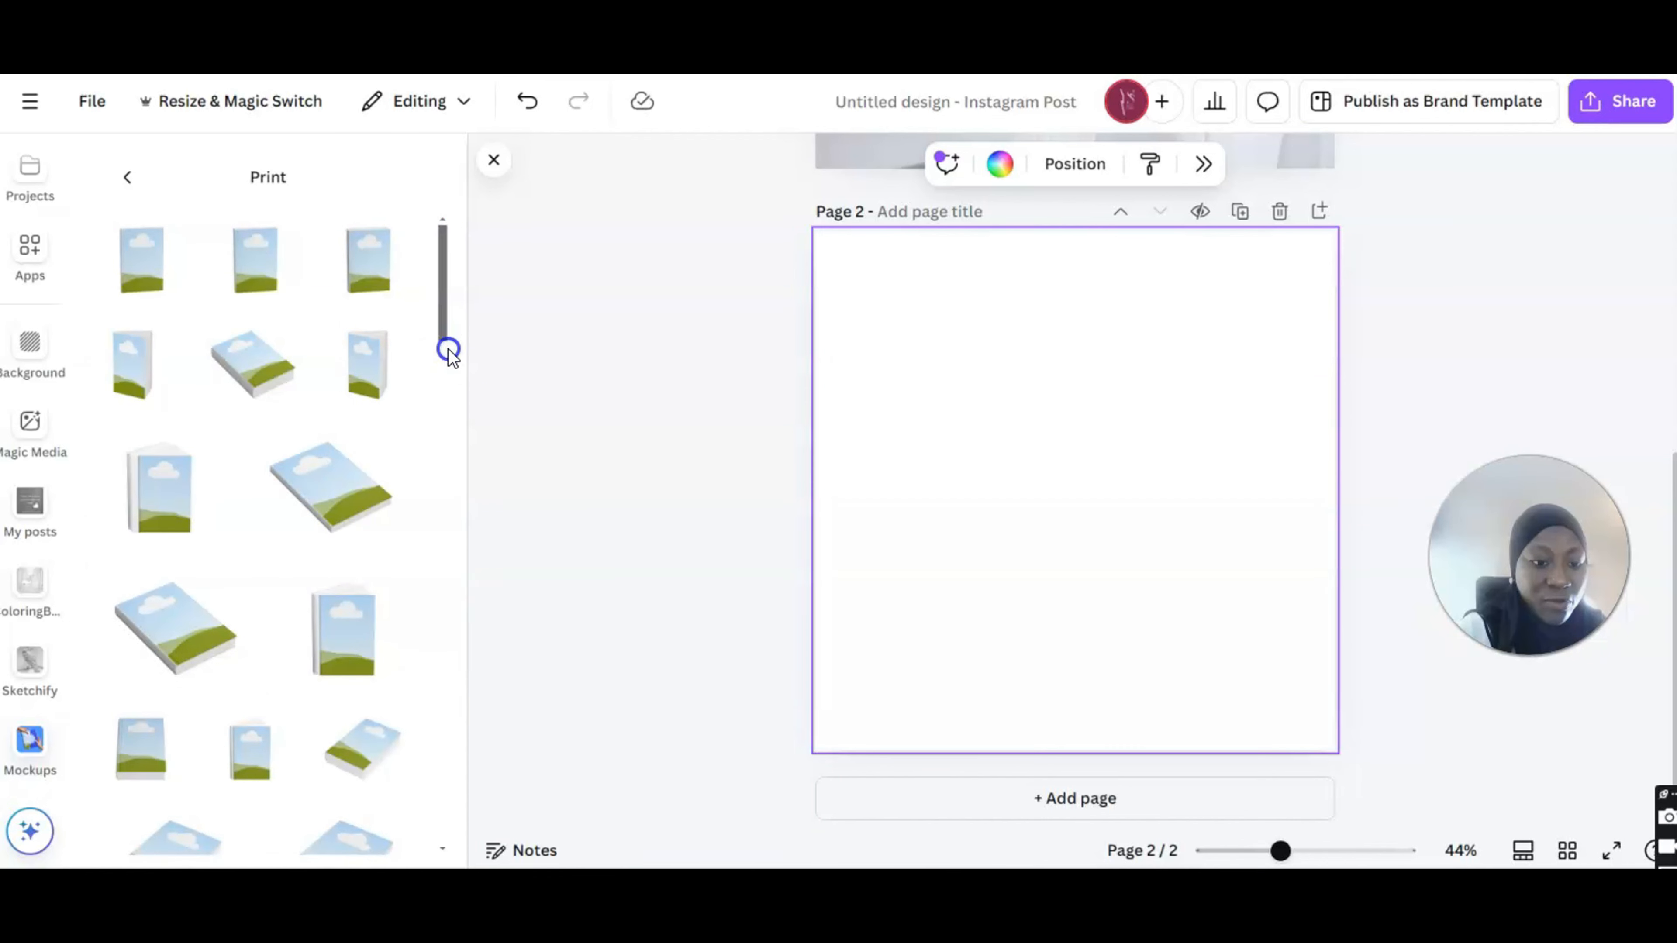
{"action": "left_click", "coordinate": [123, 177]}
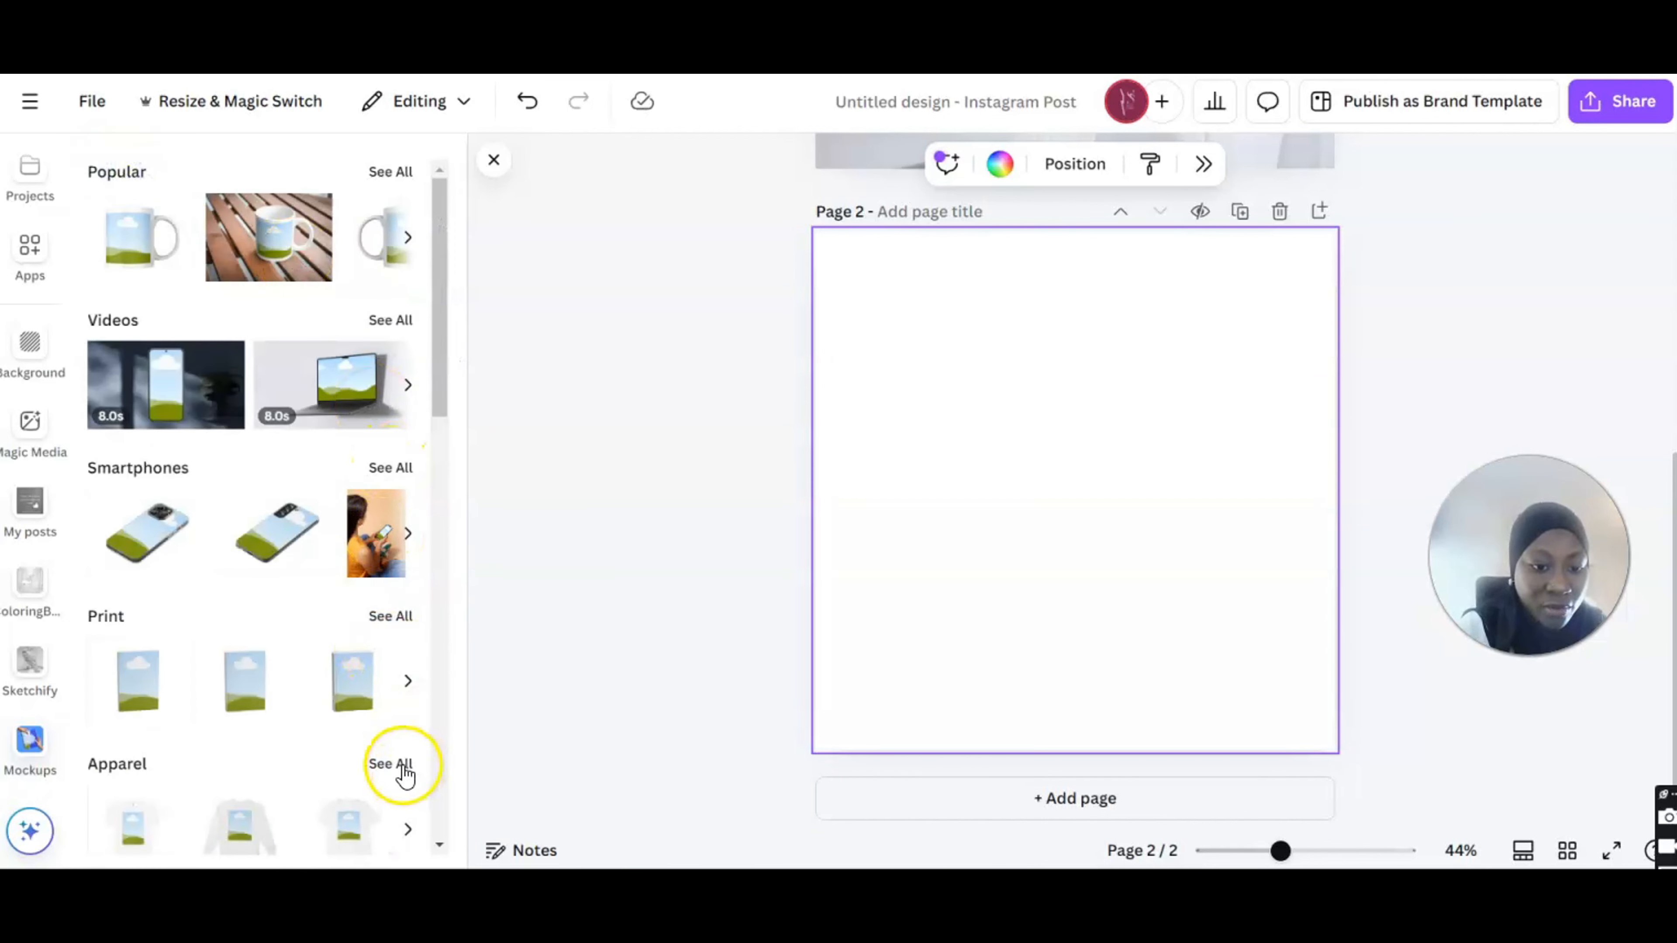
{"action": "left_click", "coordinate": [407, 778]}
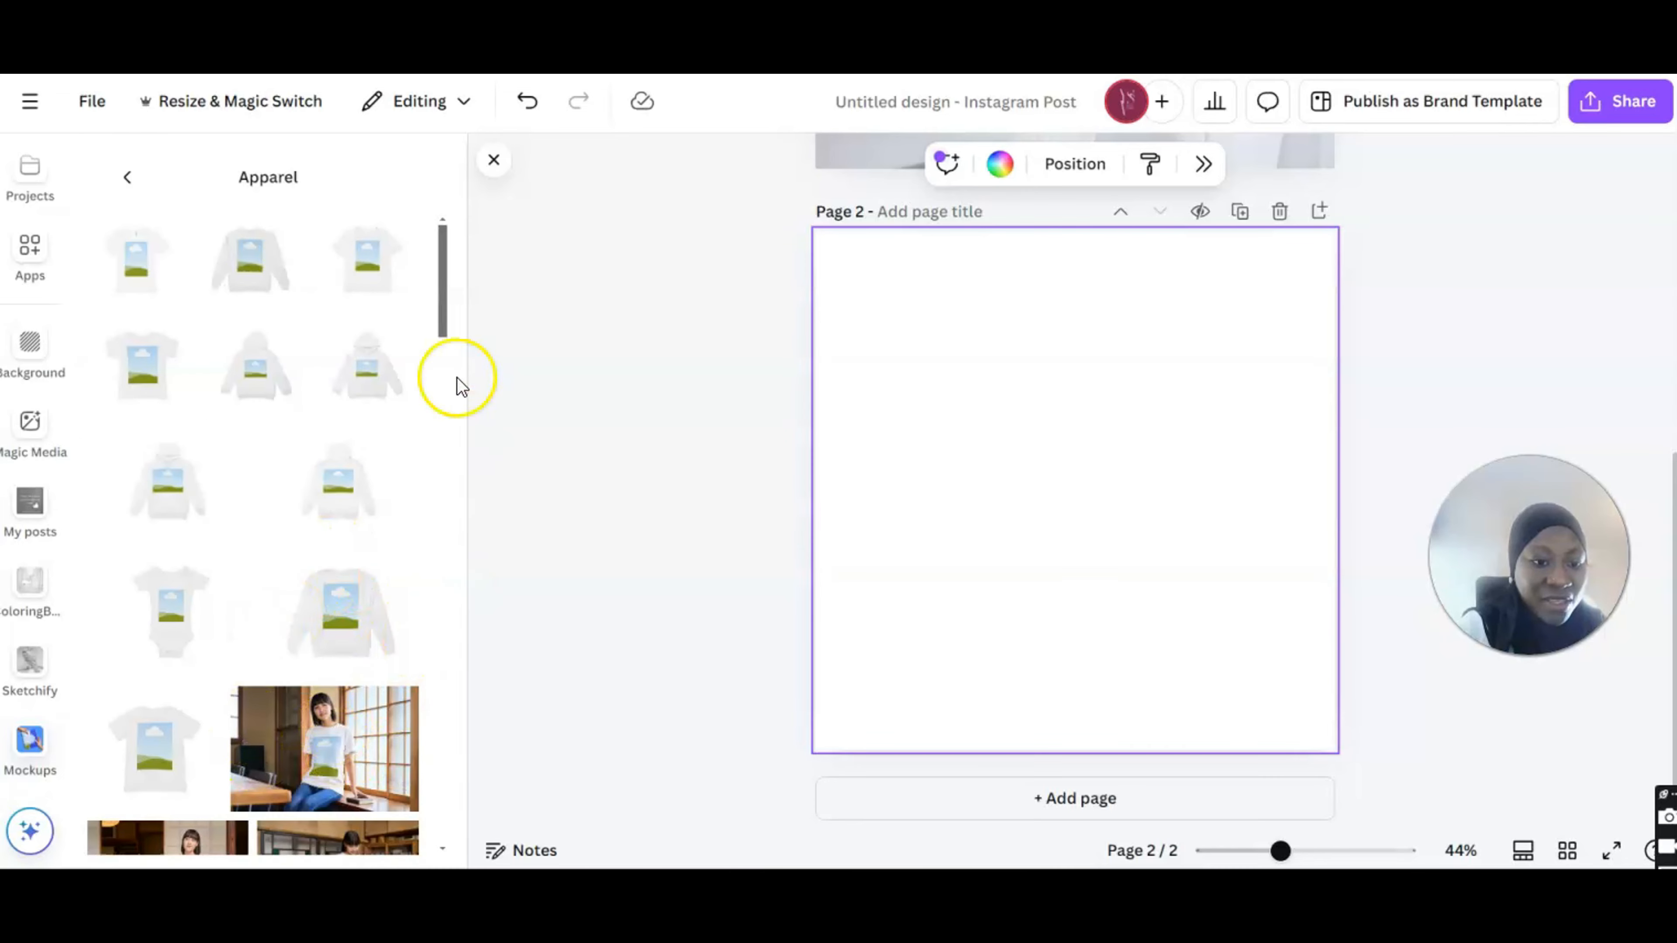
{"action": "mouse_move", "coordinate": [444, 254]}
{"action": "left_mouse_down"}
{"action": "mouse_move", "coordinate": [453, 592]}
{"action": "mouse_move", "coordinate": [452, 264]}
{"action": "left_mouse_up"}
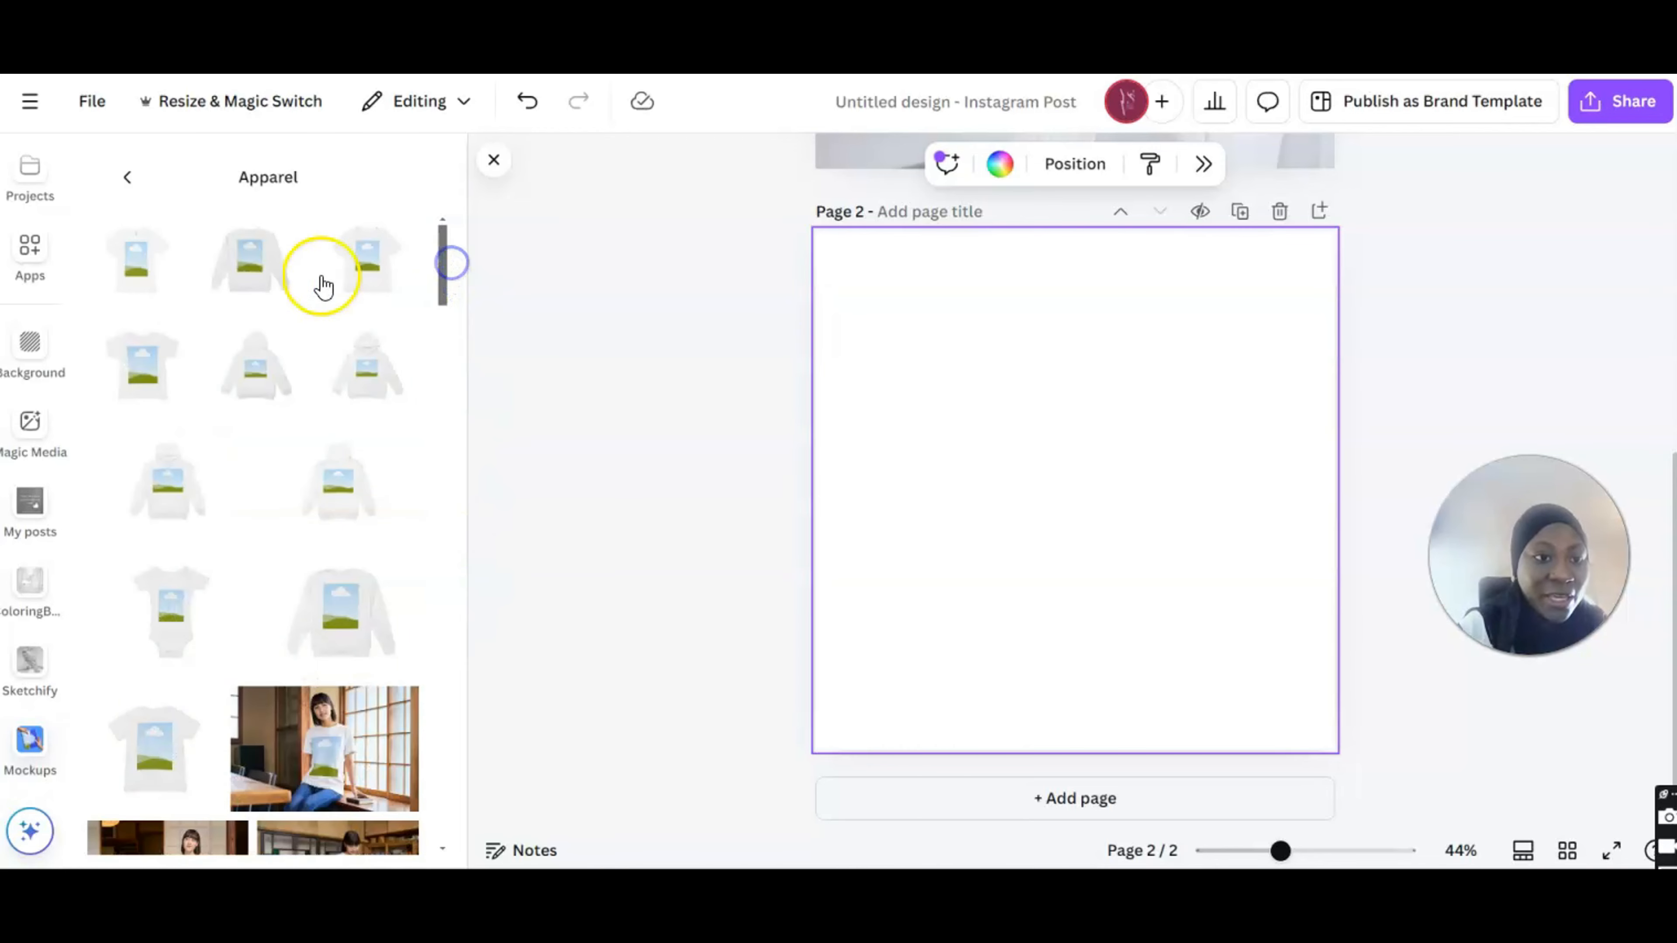
{"action": "left_click", "coordinate": [126, 182]}
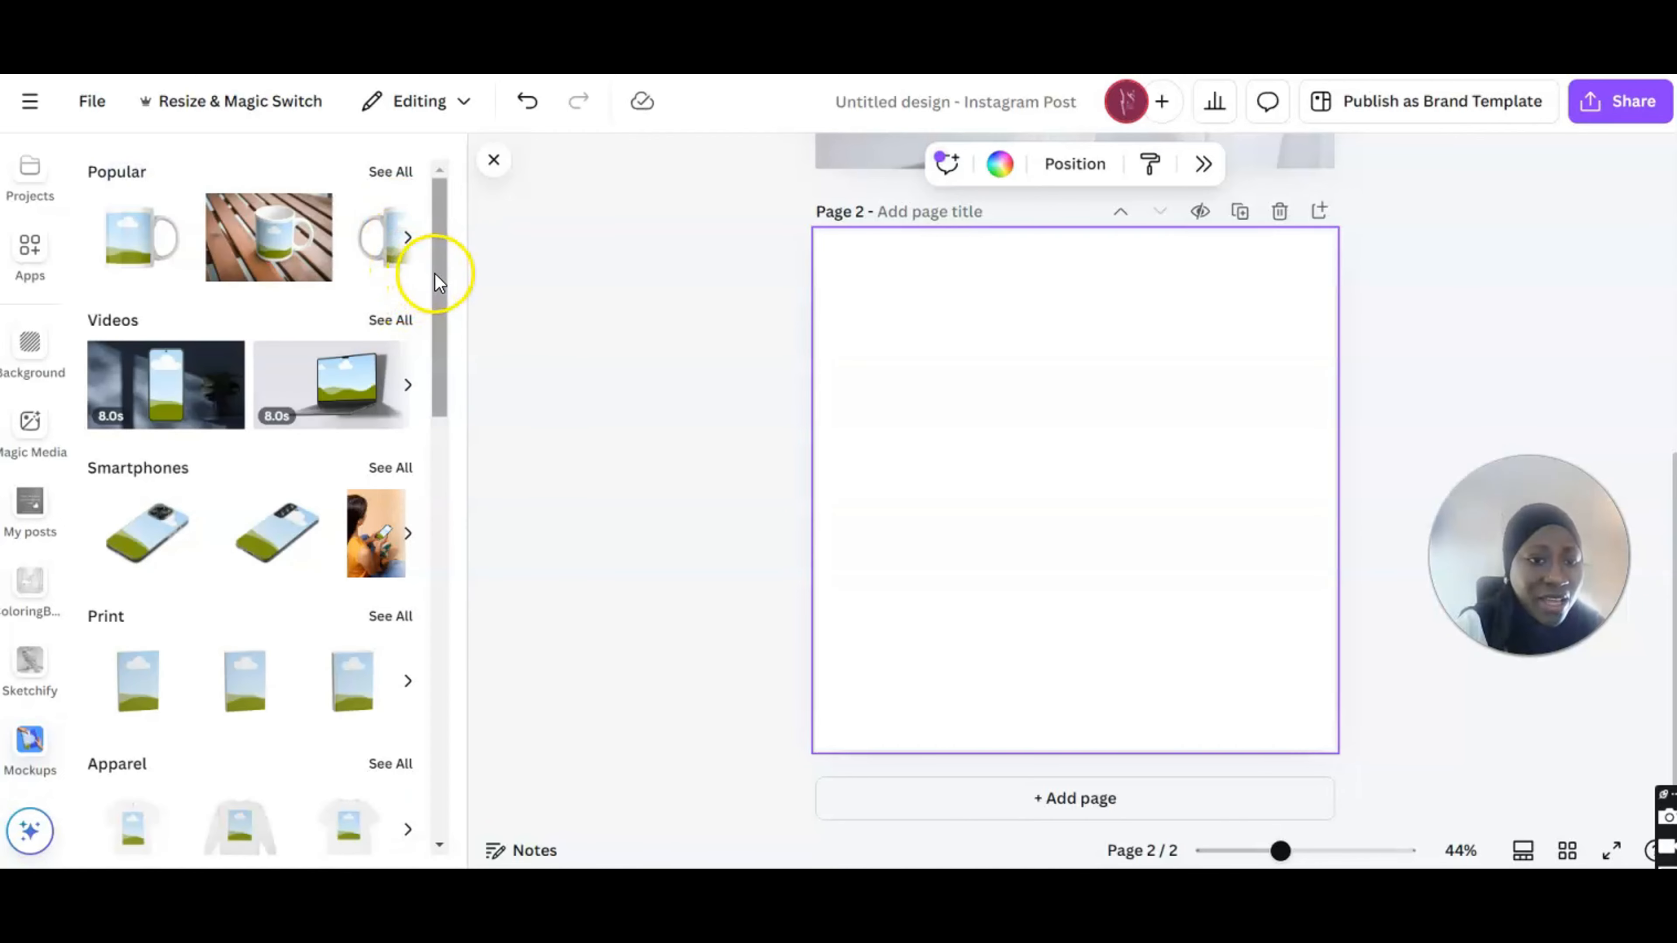
- Insert the third book mockup from the Print category on page 2, enlarge it and centre it on the page
{"action": "left_click_drag", "start_coordinate": [435, 274], "coordinate": [411, 345]}
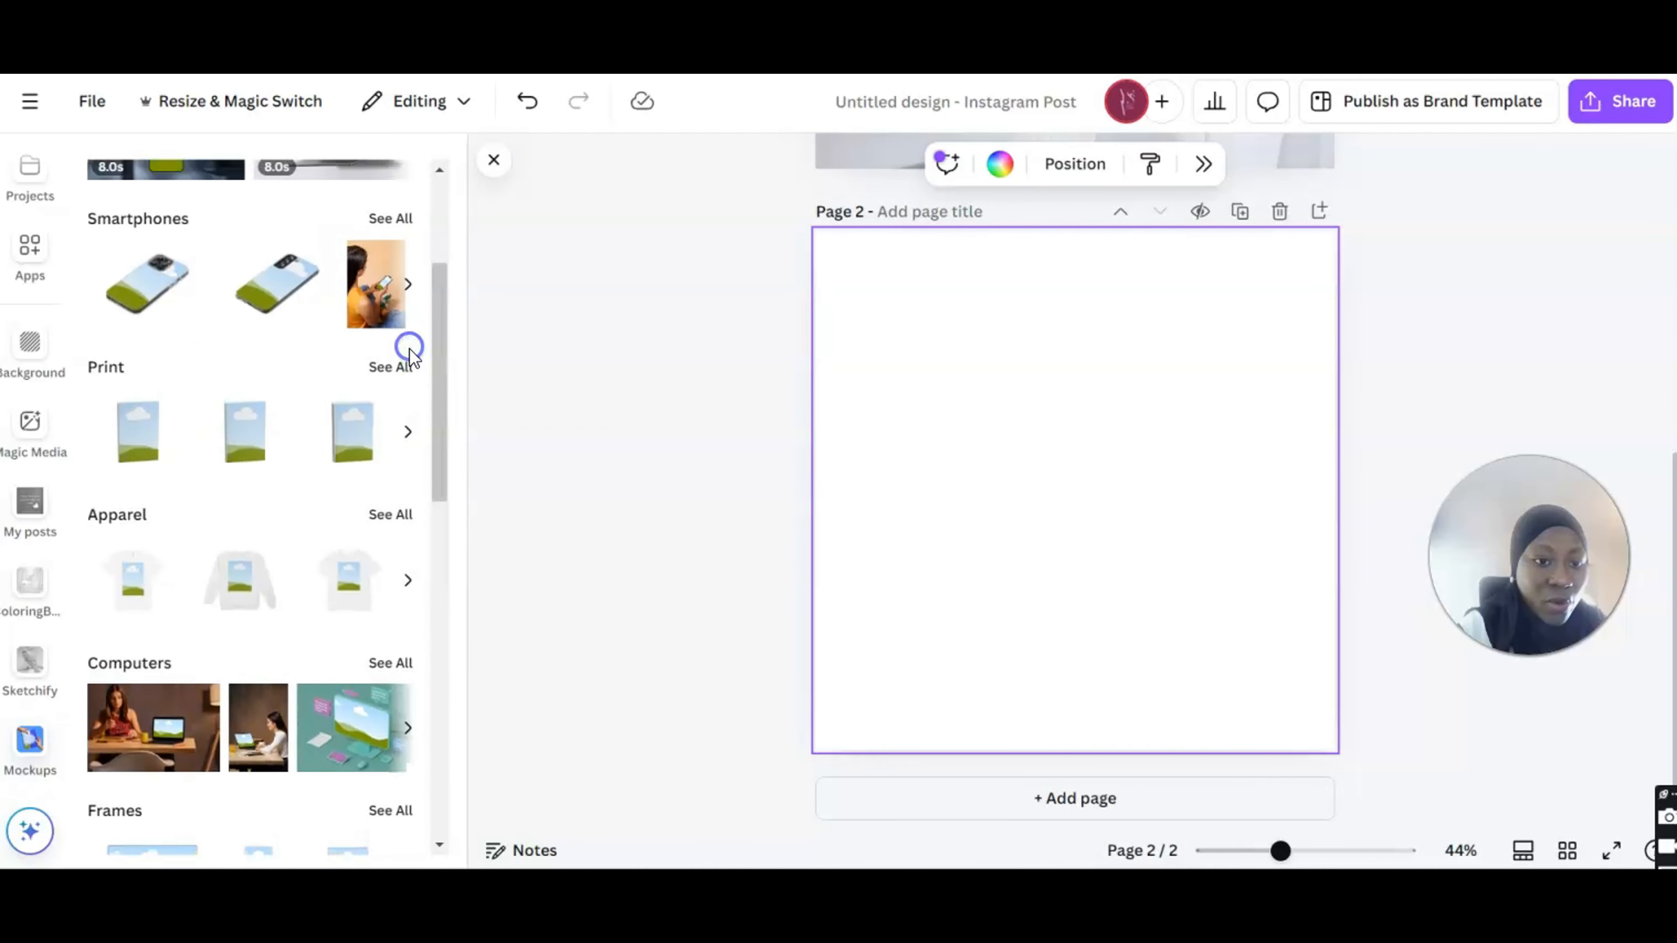
{"action": "left_click", "coordinate": [360, 447]}
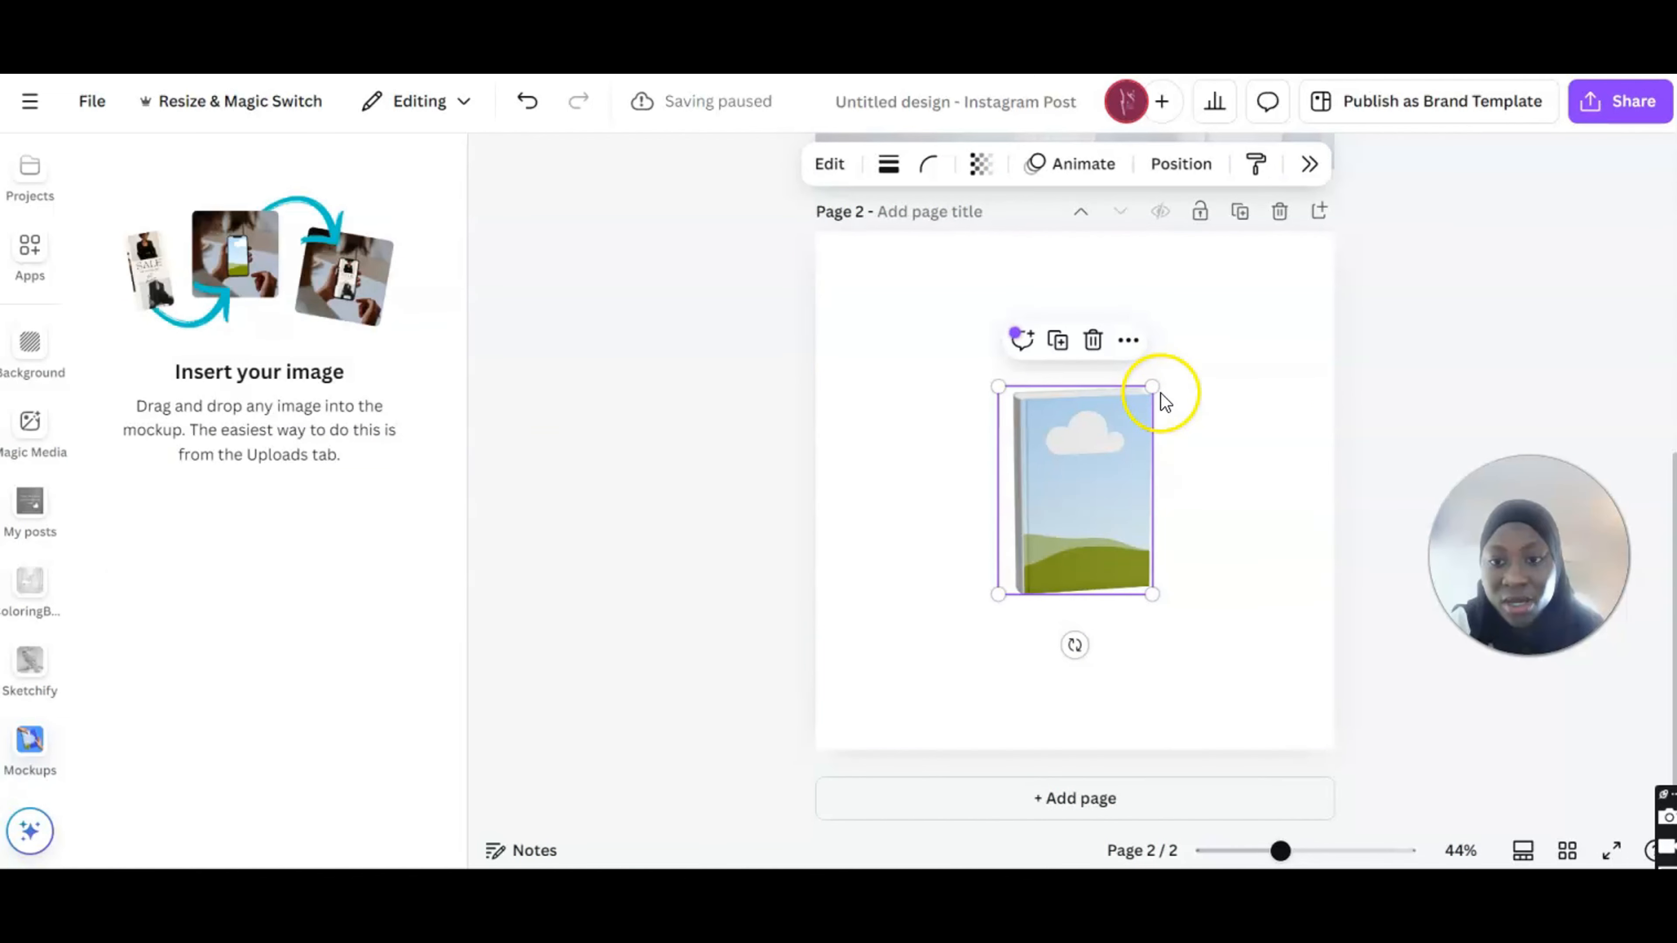
{"action": "left_click_drag", "start_coordinate": [1153, 385], "coordinate": [1272, 235]}
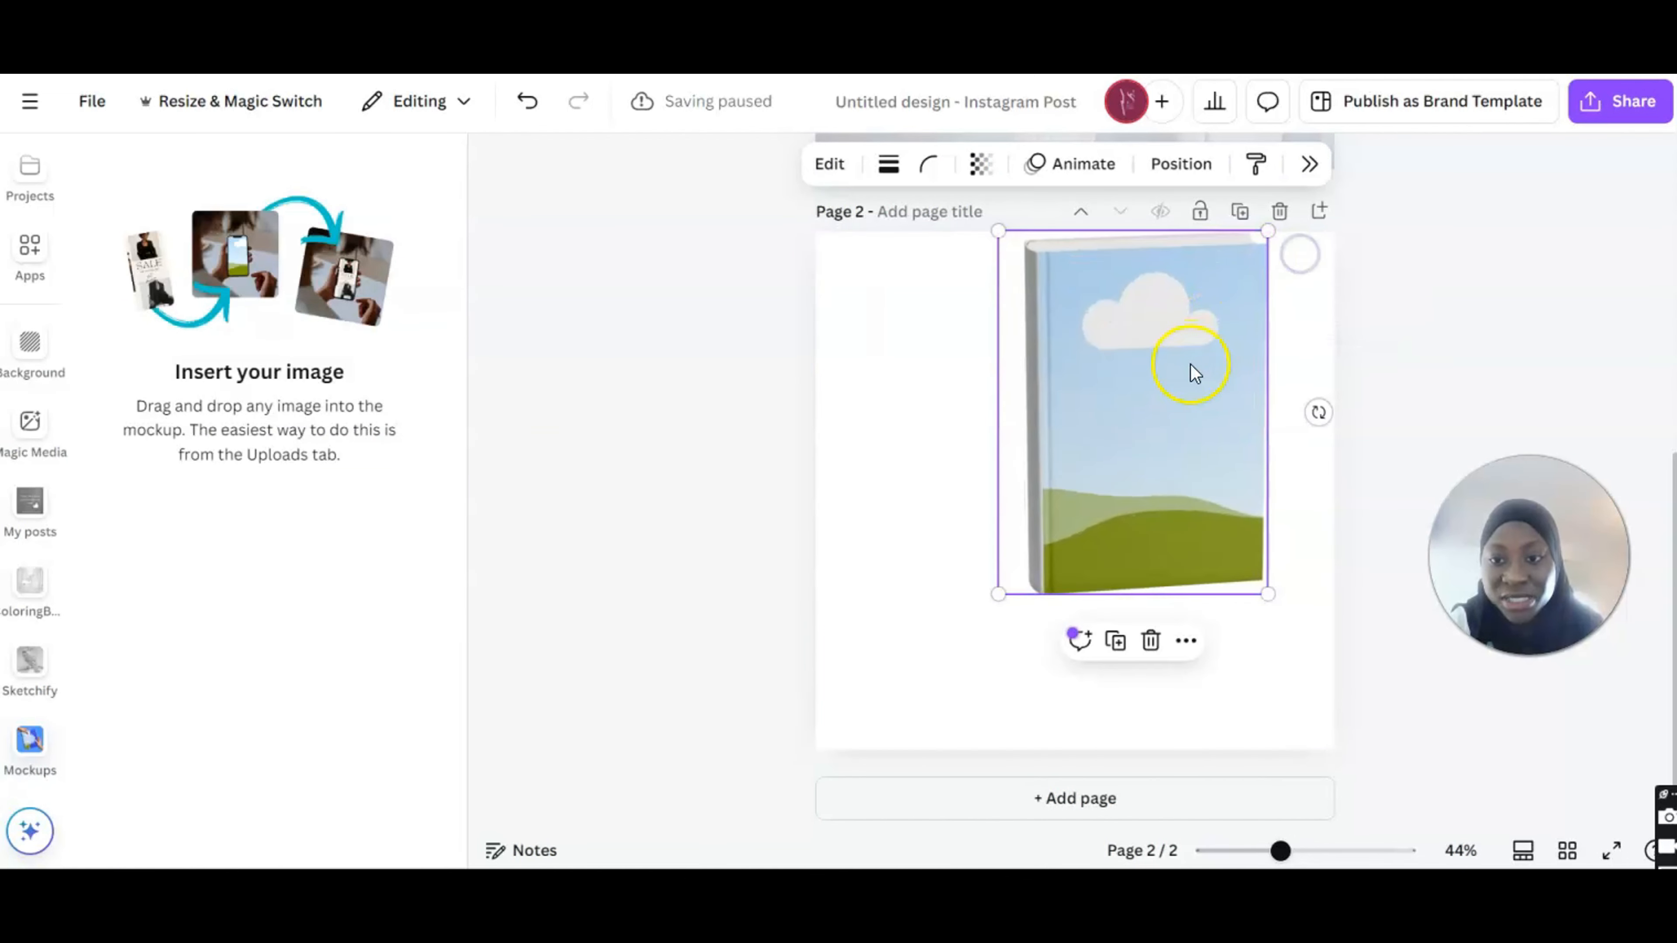
{"action": "left_click_drag", "start_coordinate": [1191, 367], "coordinate": [1132, 415]}
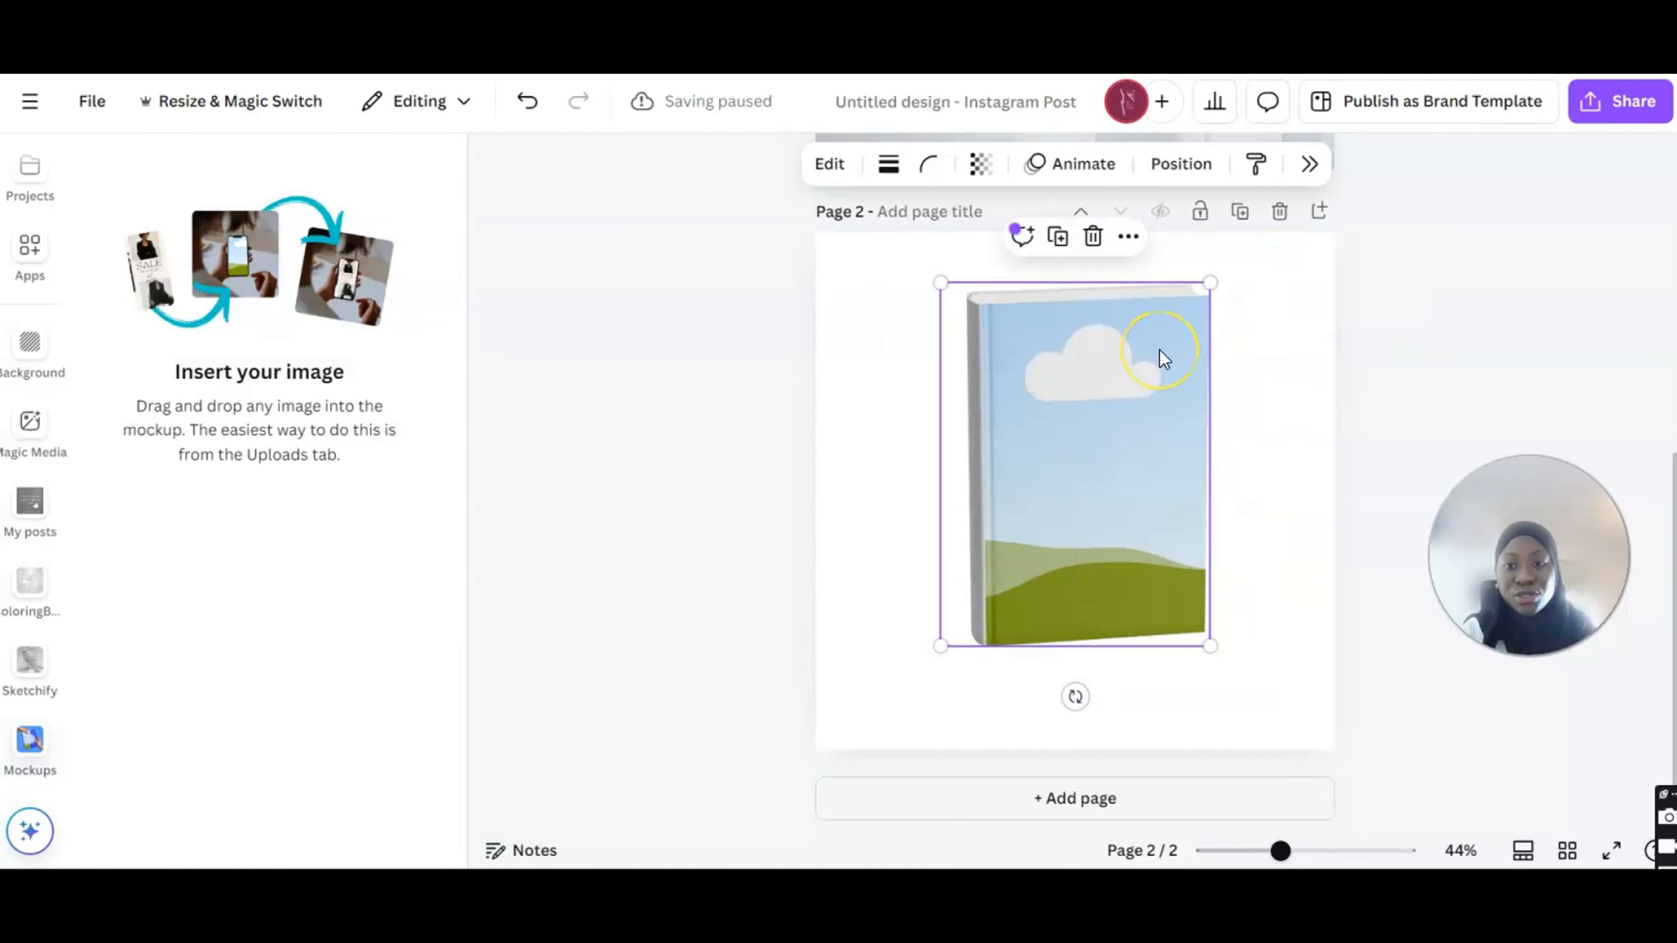
{"action": "left_click", "coordinate": [1078, 315]}
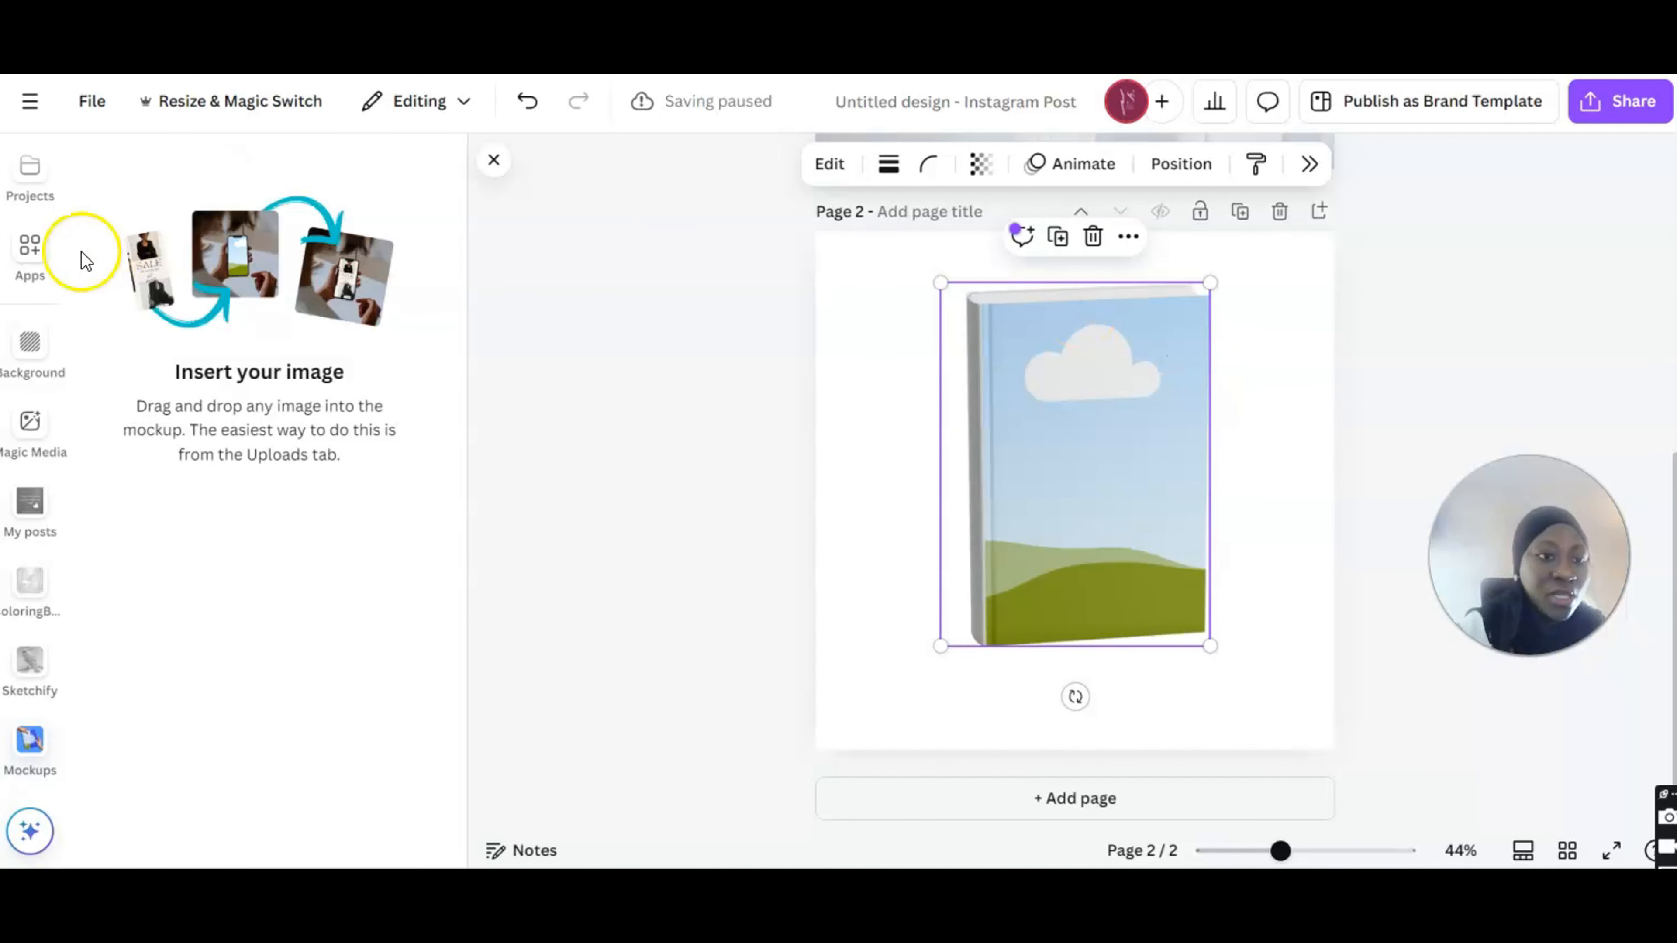
- Search the design templates for "book cover"
{"action": "left_click", "coordinate": [41, 272]}
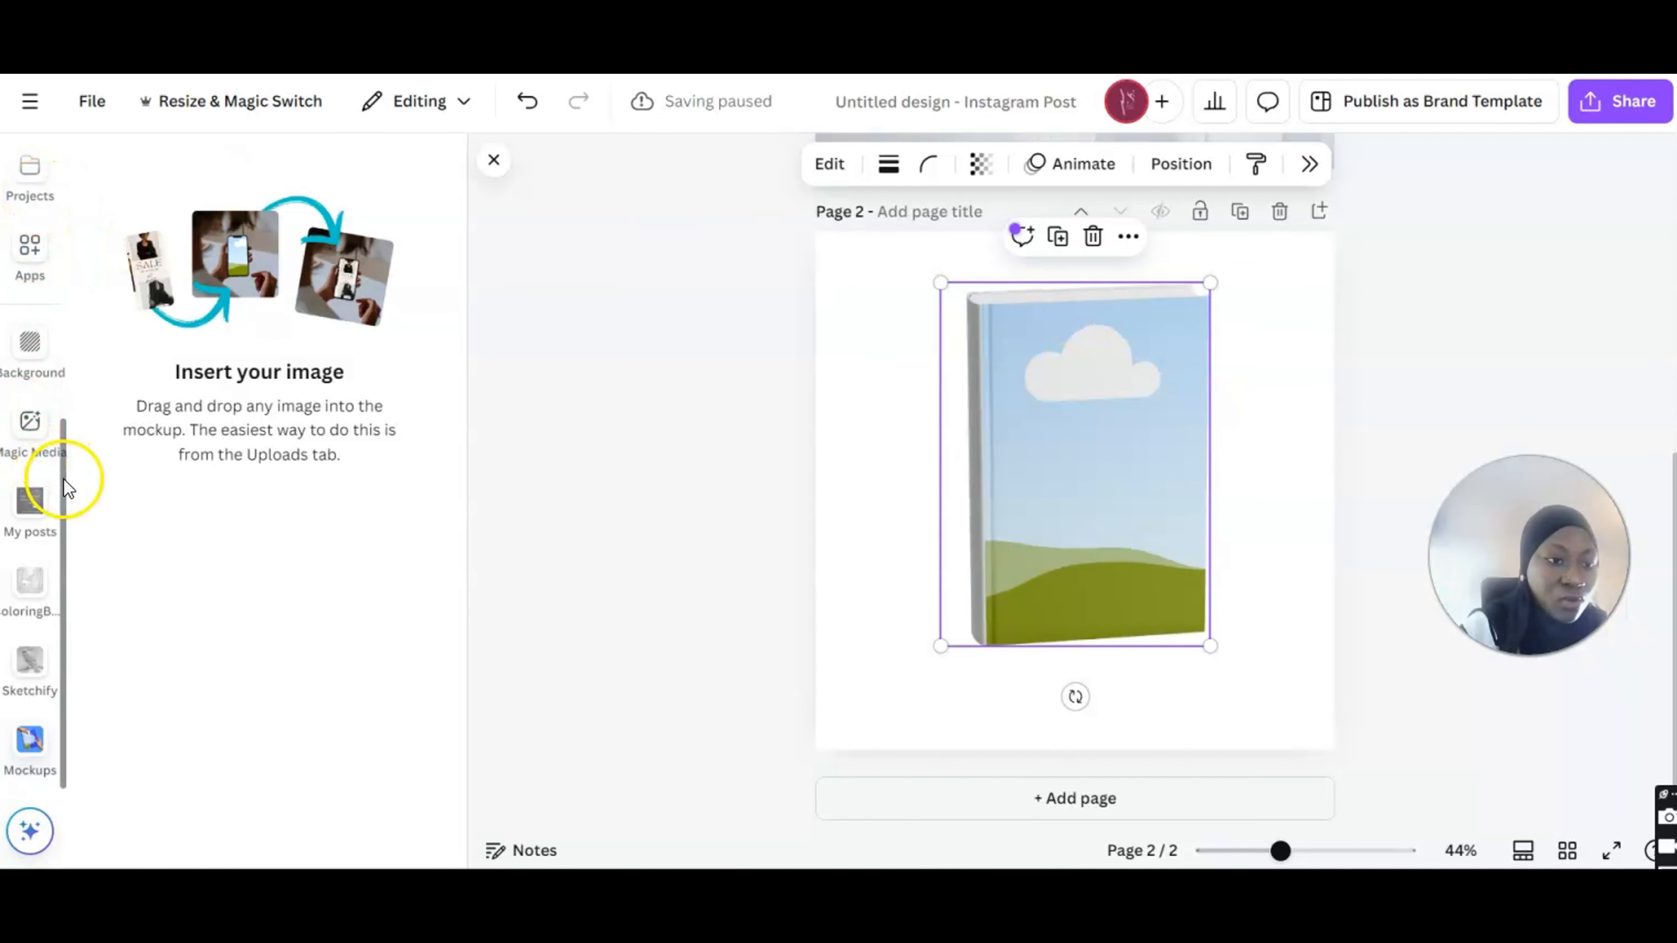
{"action": "left_click", "coordinate": [92, 341]}
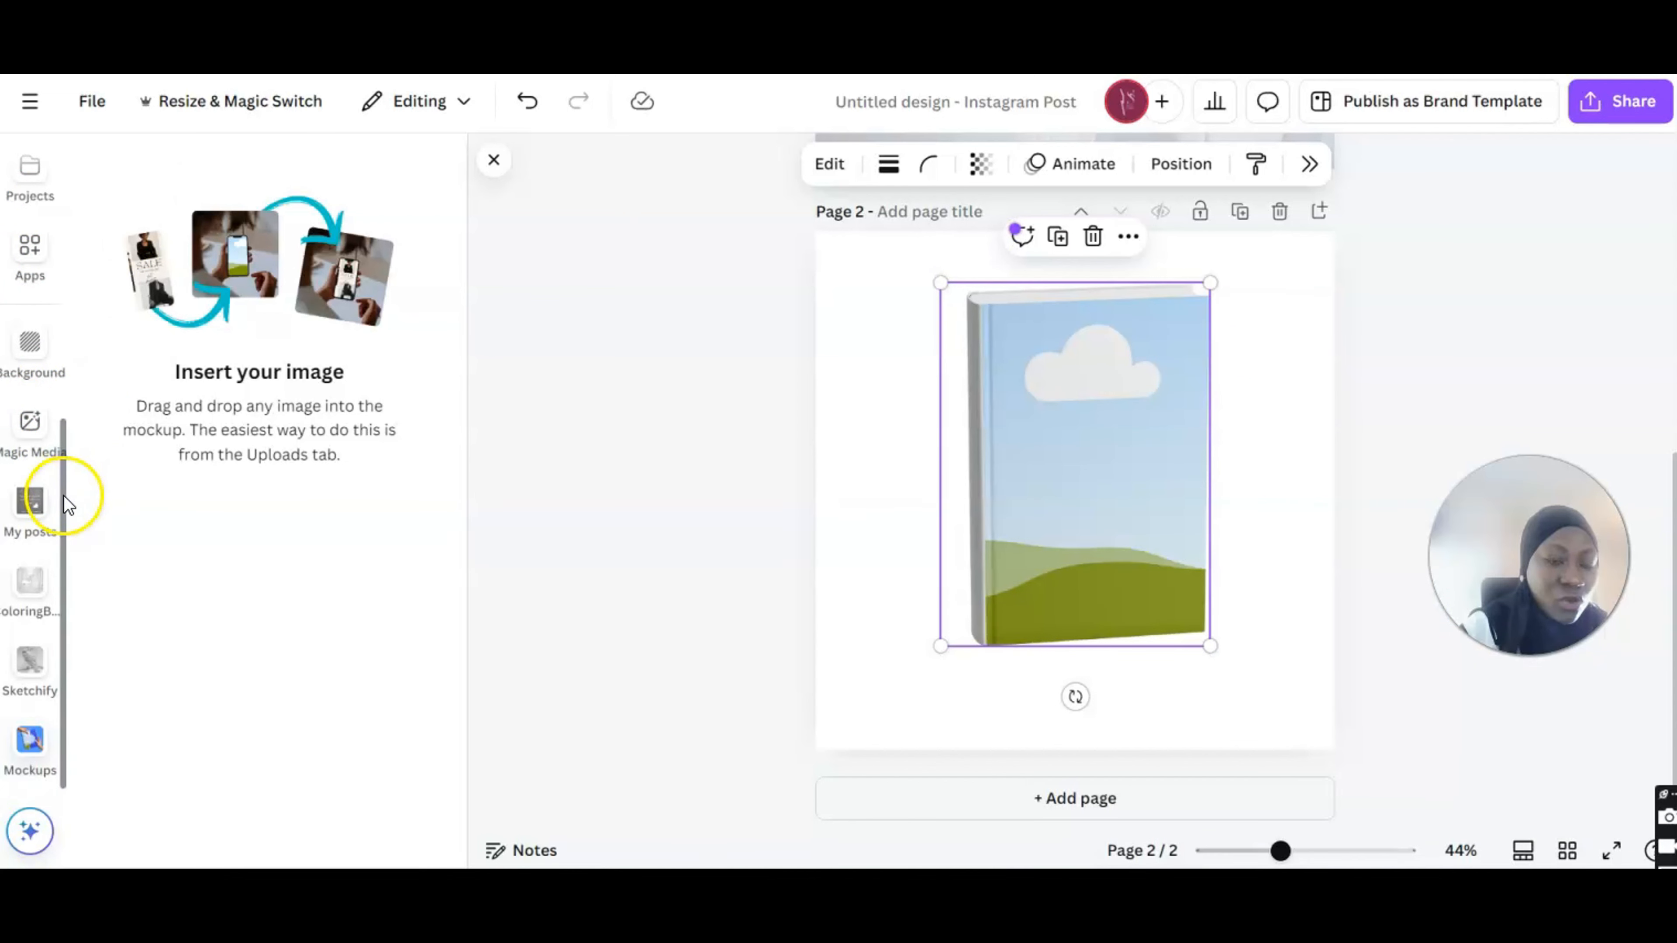
{"action": "left_click_drag", "start_coordinate": [63, 487], "coordinate": [106, 127]}
{"action": "left_click", "coordinate": [27, 313]}
{"action": "left_click", "coordinate": [31, 263]}
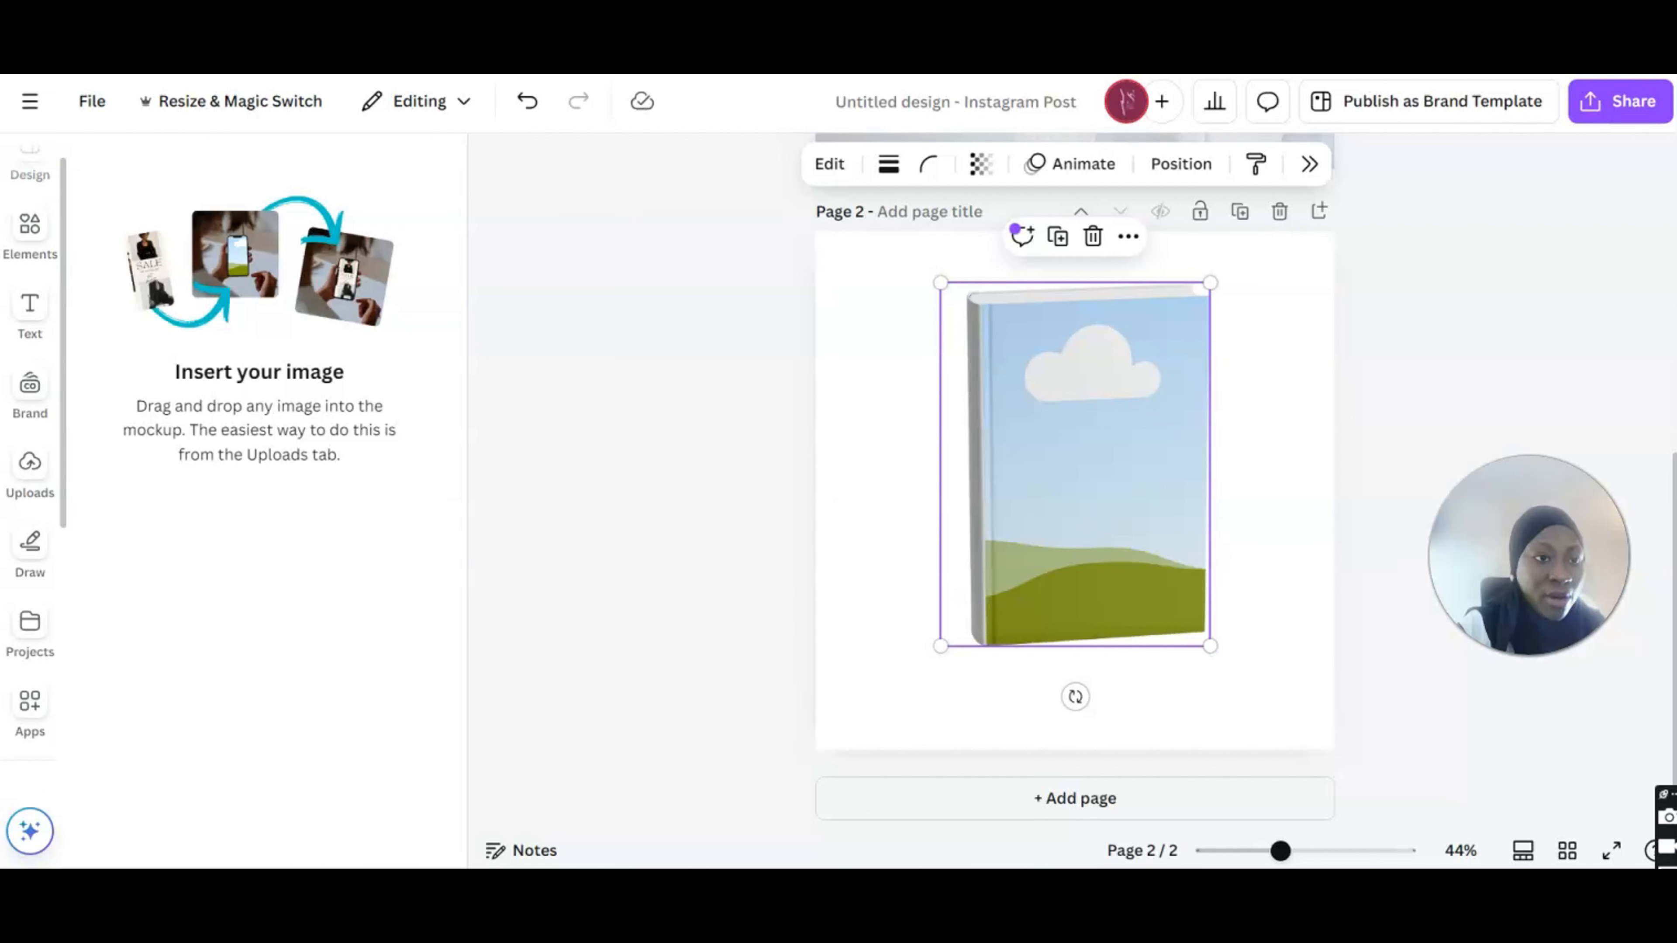
{"action": "left_click", "coordinate": [59, 233]}
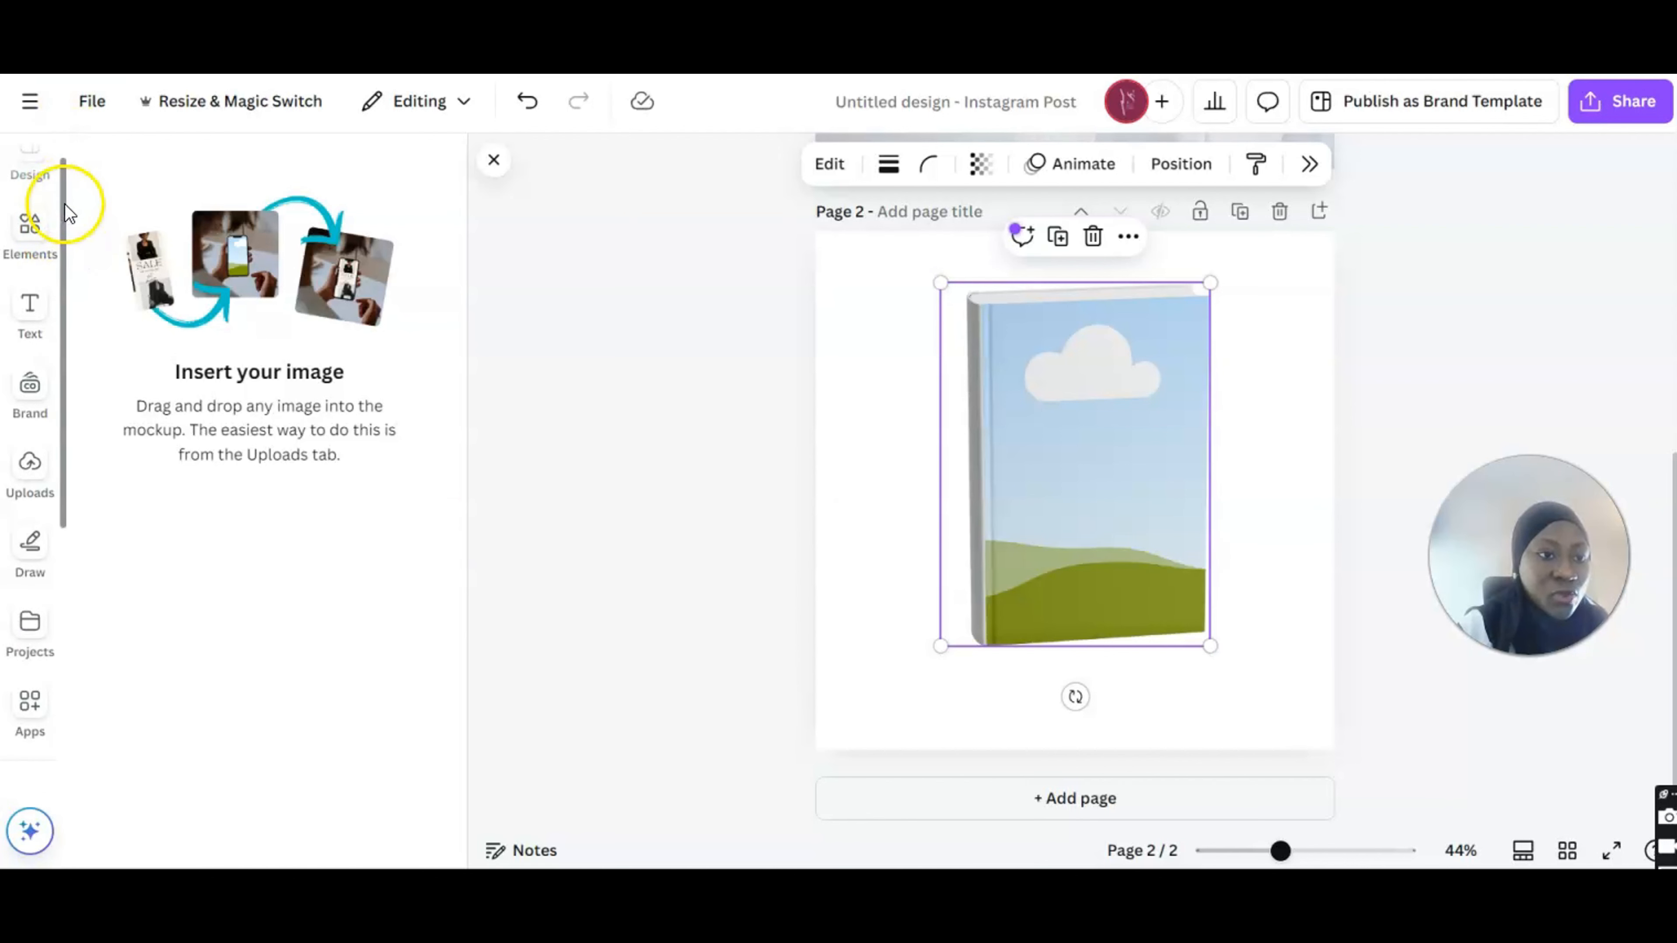
{"action": "left_click_drag", "start_coordinate": [64, 204], "coordinate": [74, 113]}
{"action": "left_click", "coordinate": [27, 189]}
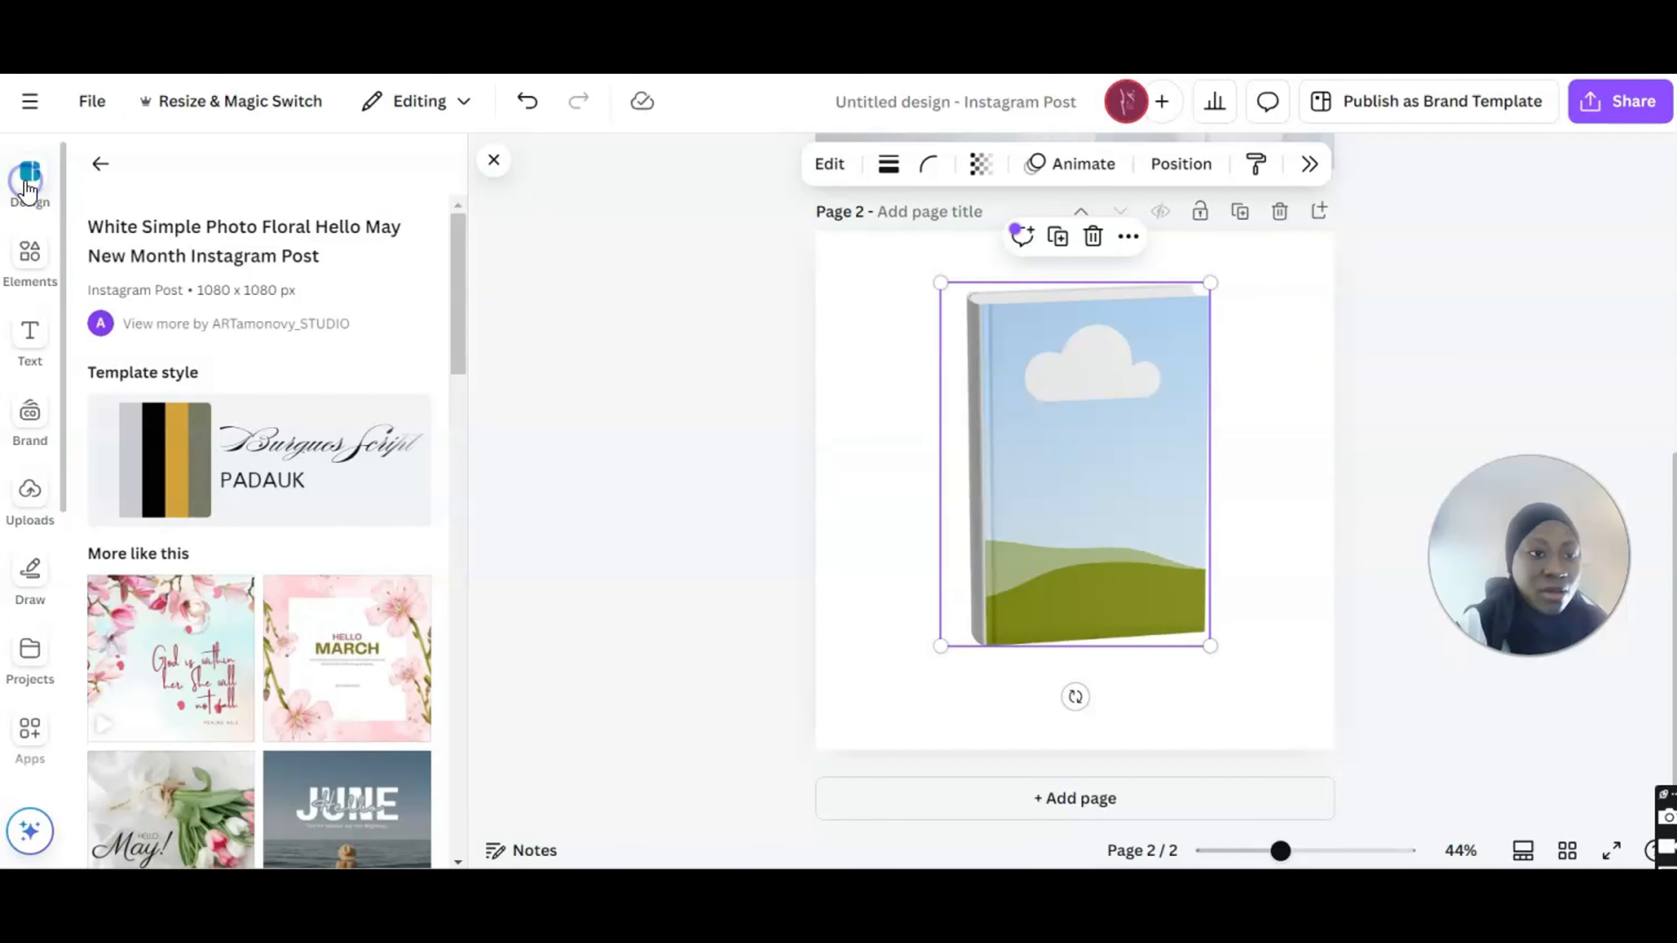
{"action": "left_click", "coordinate": [102, 162]}
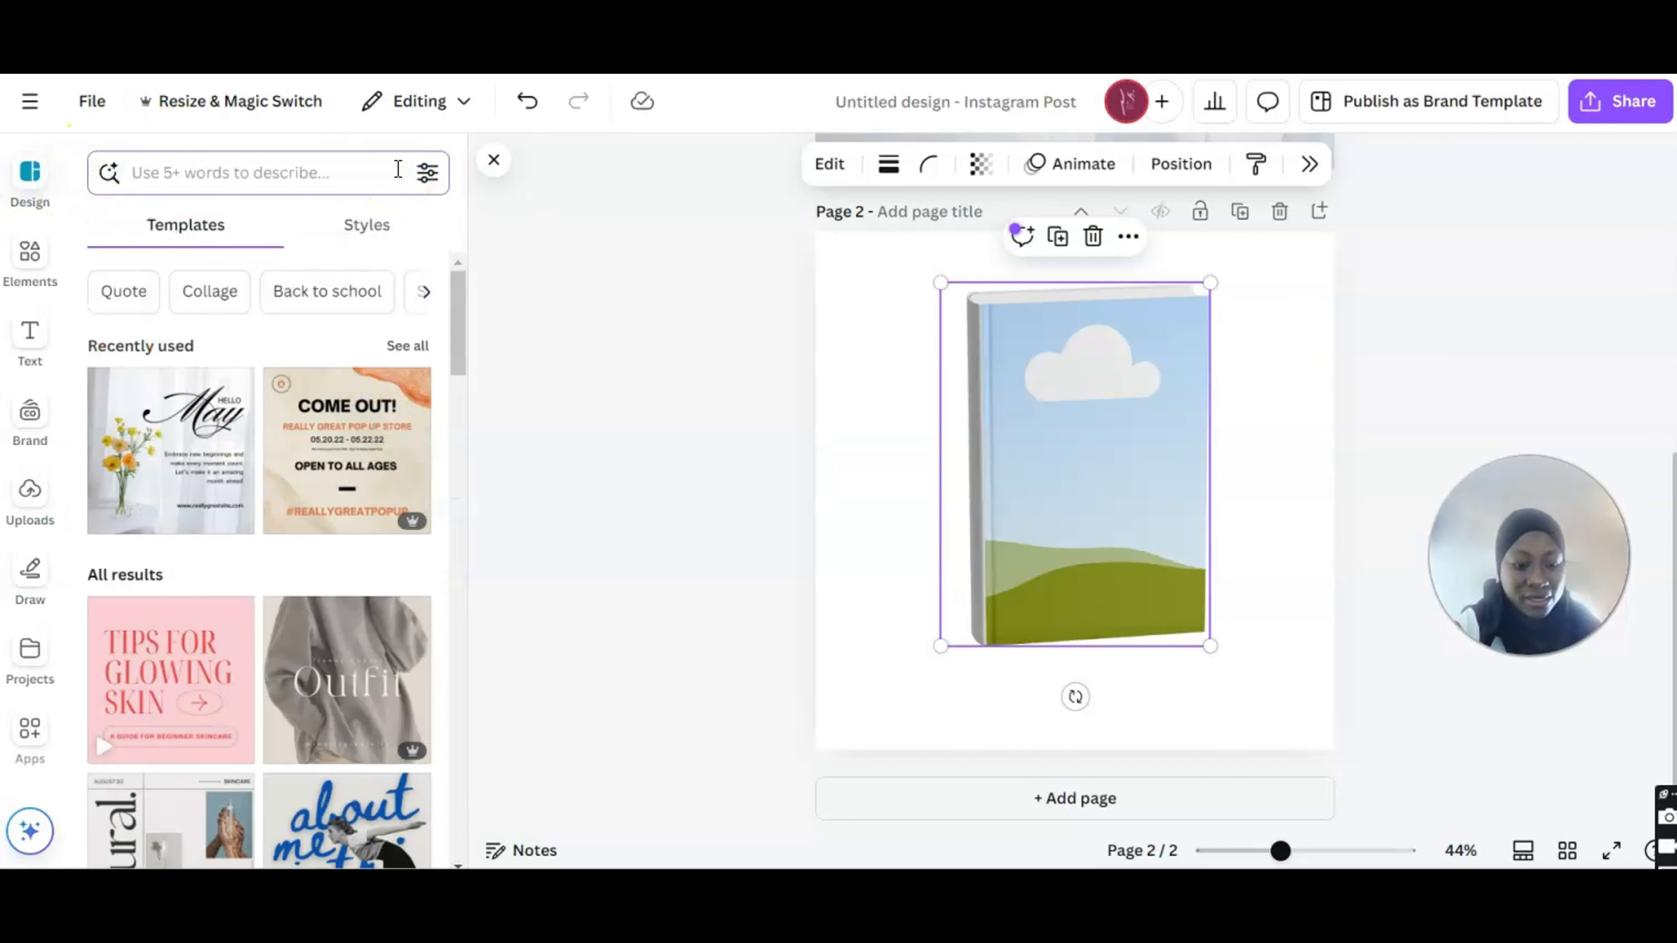
{"action": "type", "text": "book cover"}
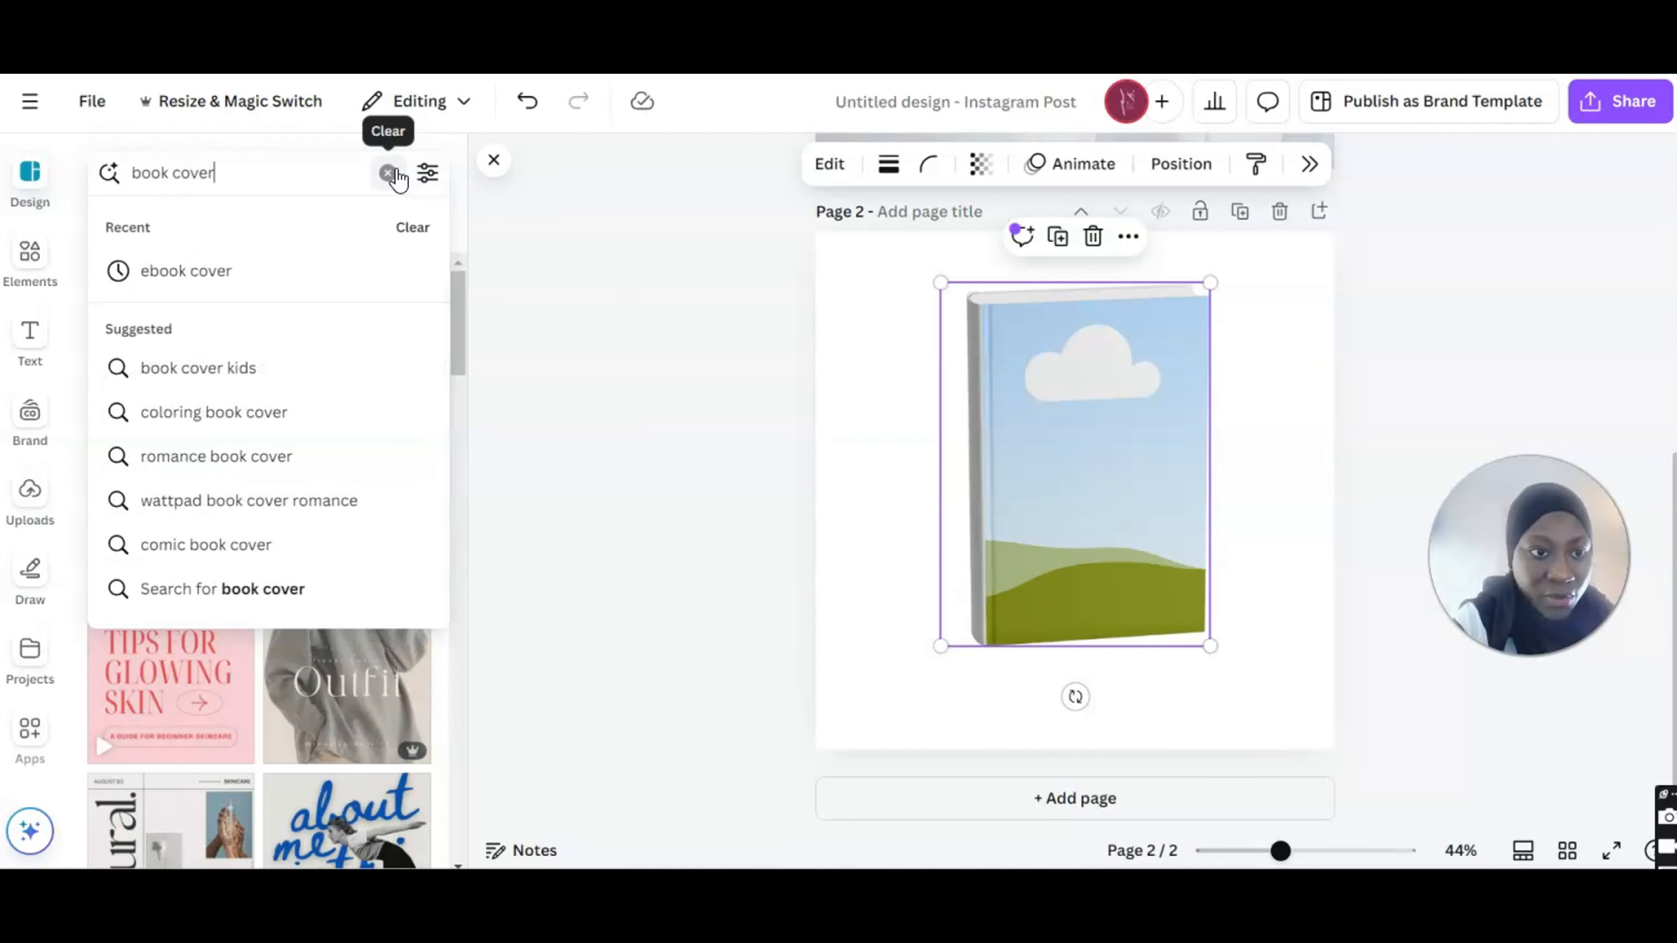
{"action": "key", "text": "Return"}
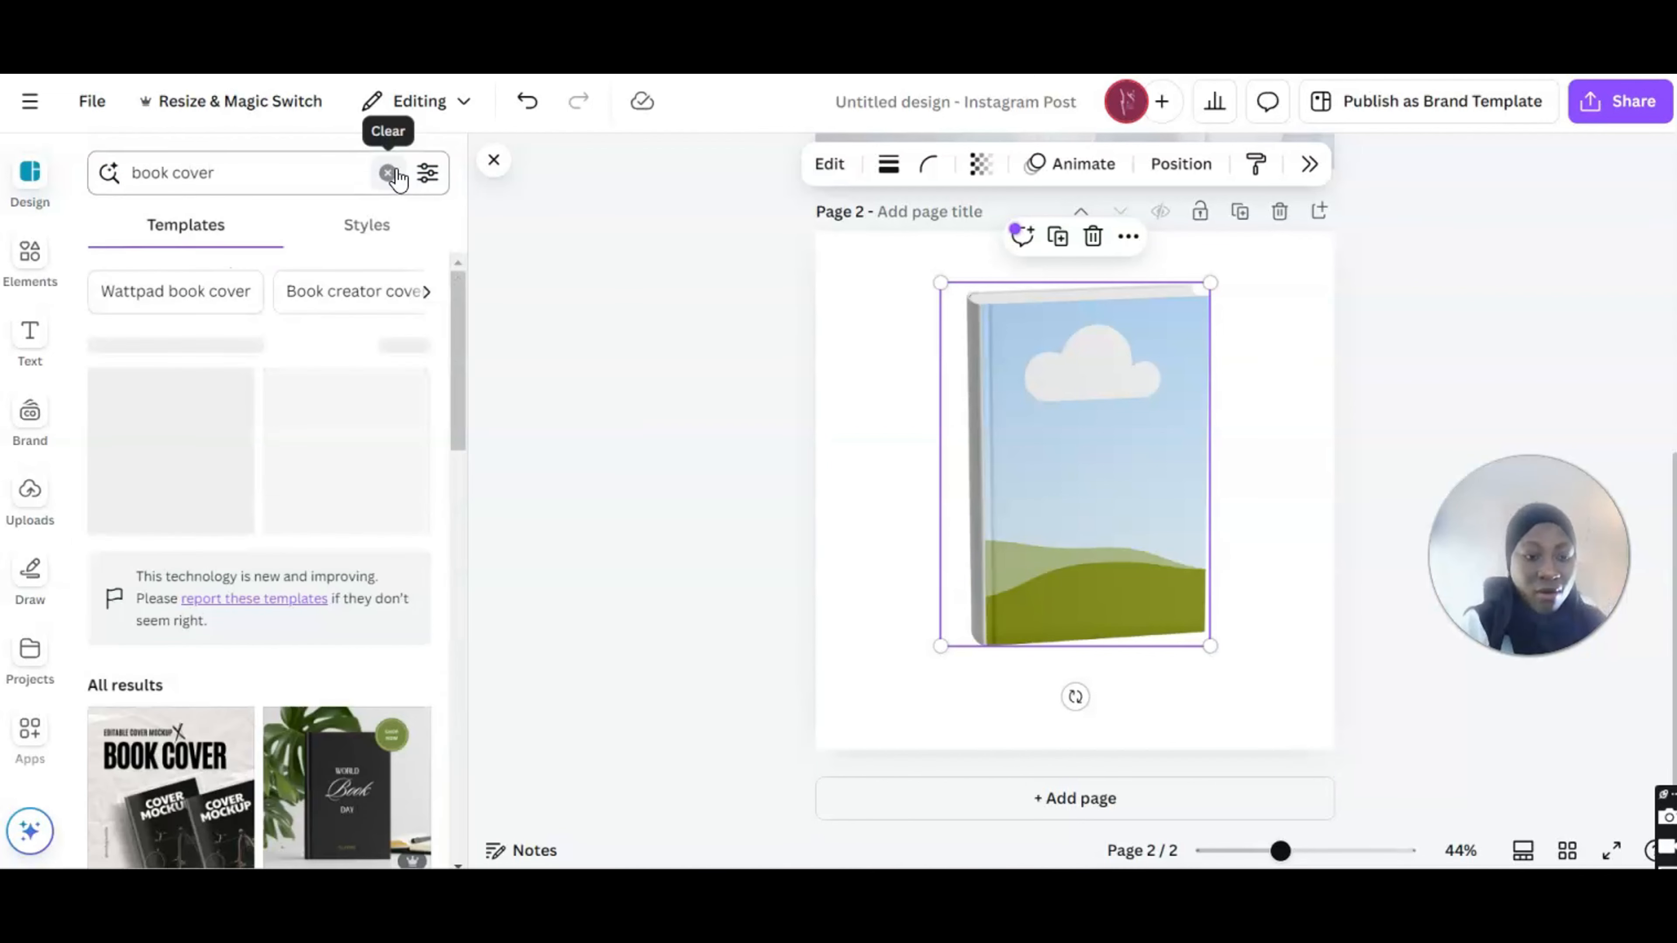
- Try the pink "My Book Is Now Available" template on page 2 and shift its curved heading slightly
{"action": "left_click_drag", "start_coordinate": [456, 404], "coordinate": [444, 809]}
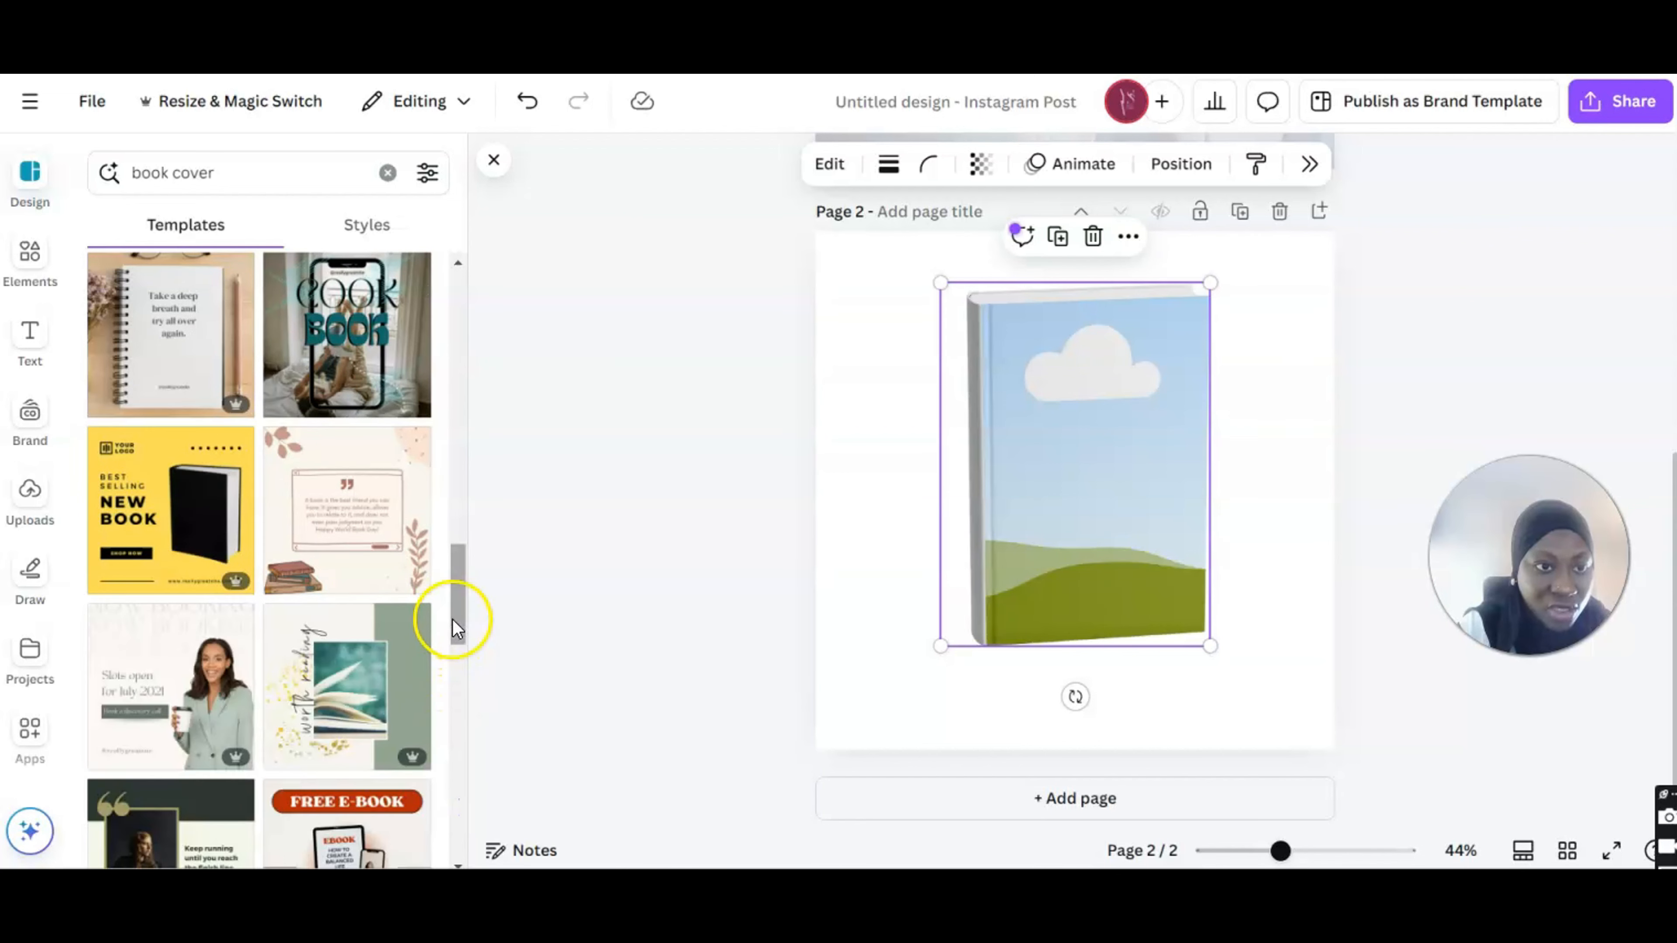
{"action": "left_click_drag", "start_coordinate": [452, 609], "coordinate": [448, 703]}
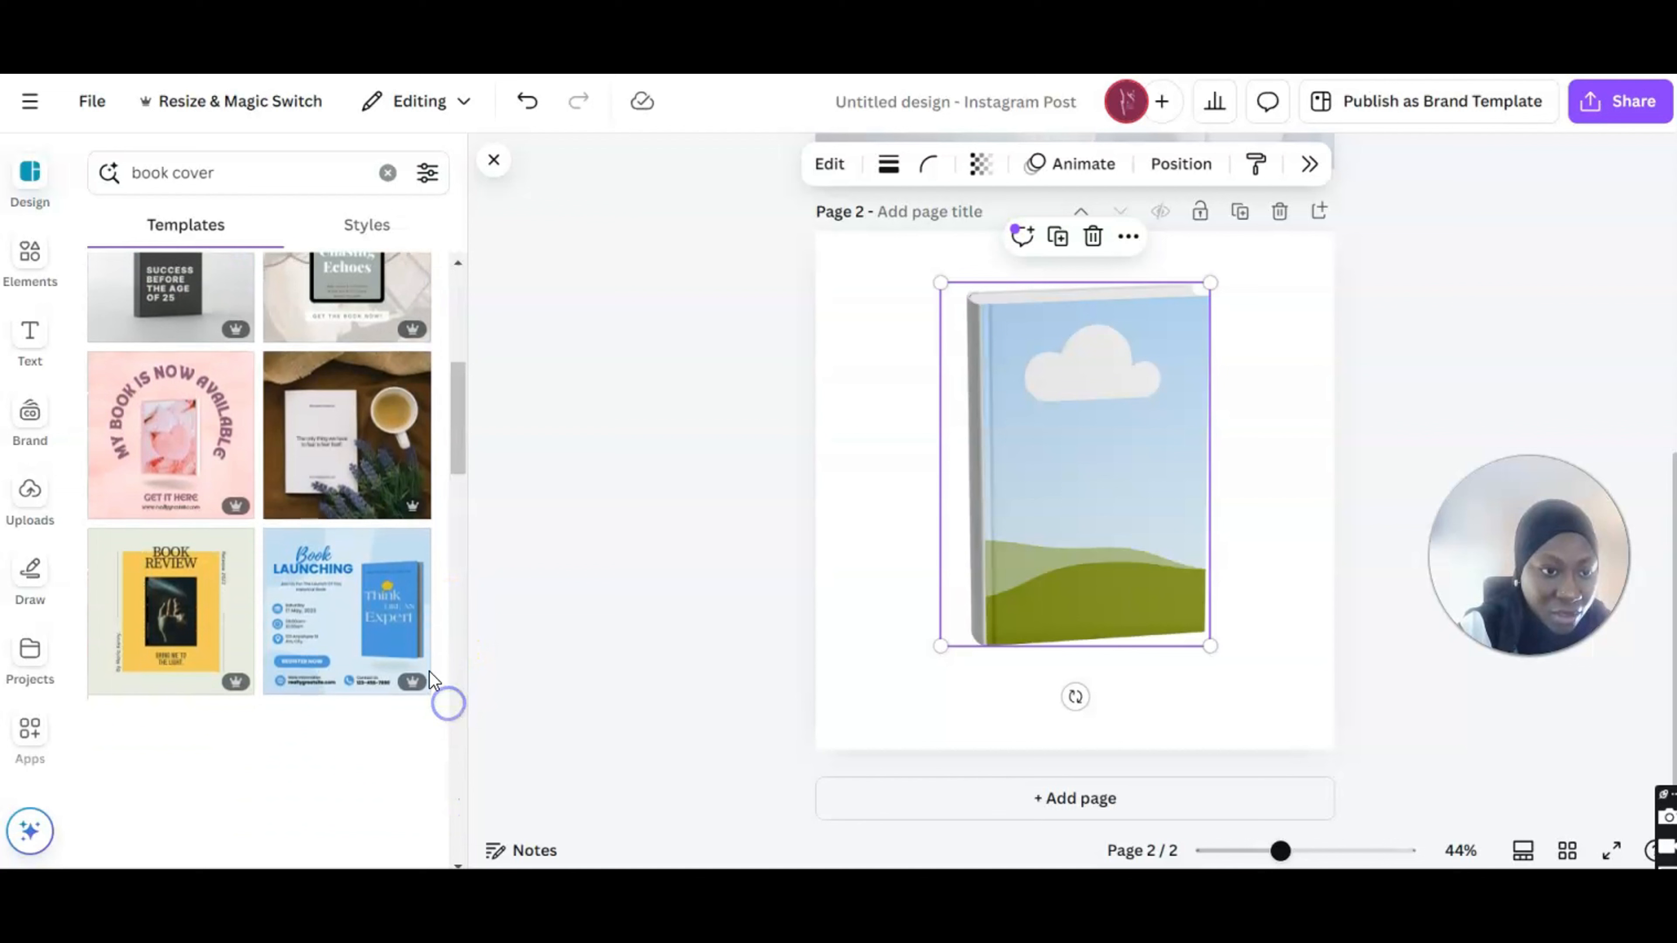
{"action": "left_click", "coordinate": [182, 426]}
{"action": "left_click", "coordinate": [1093, 504]}
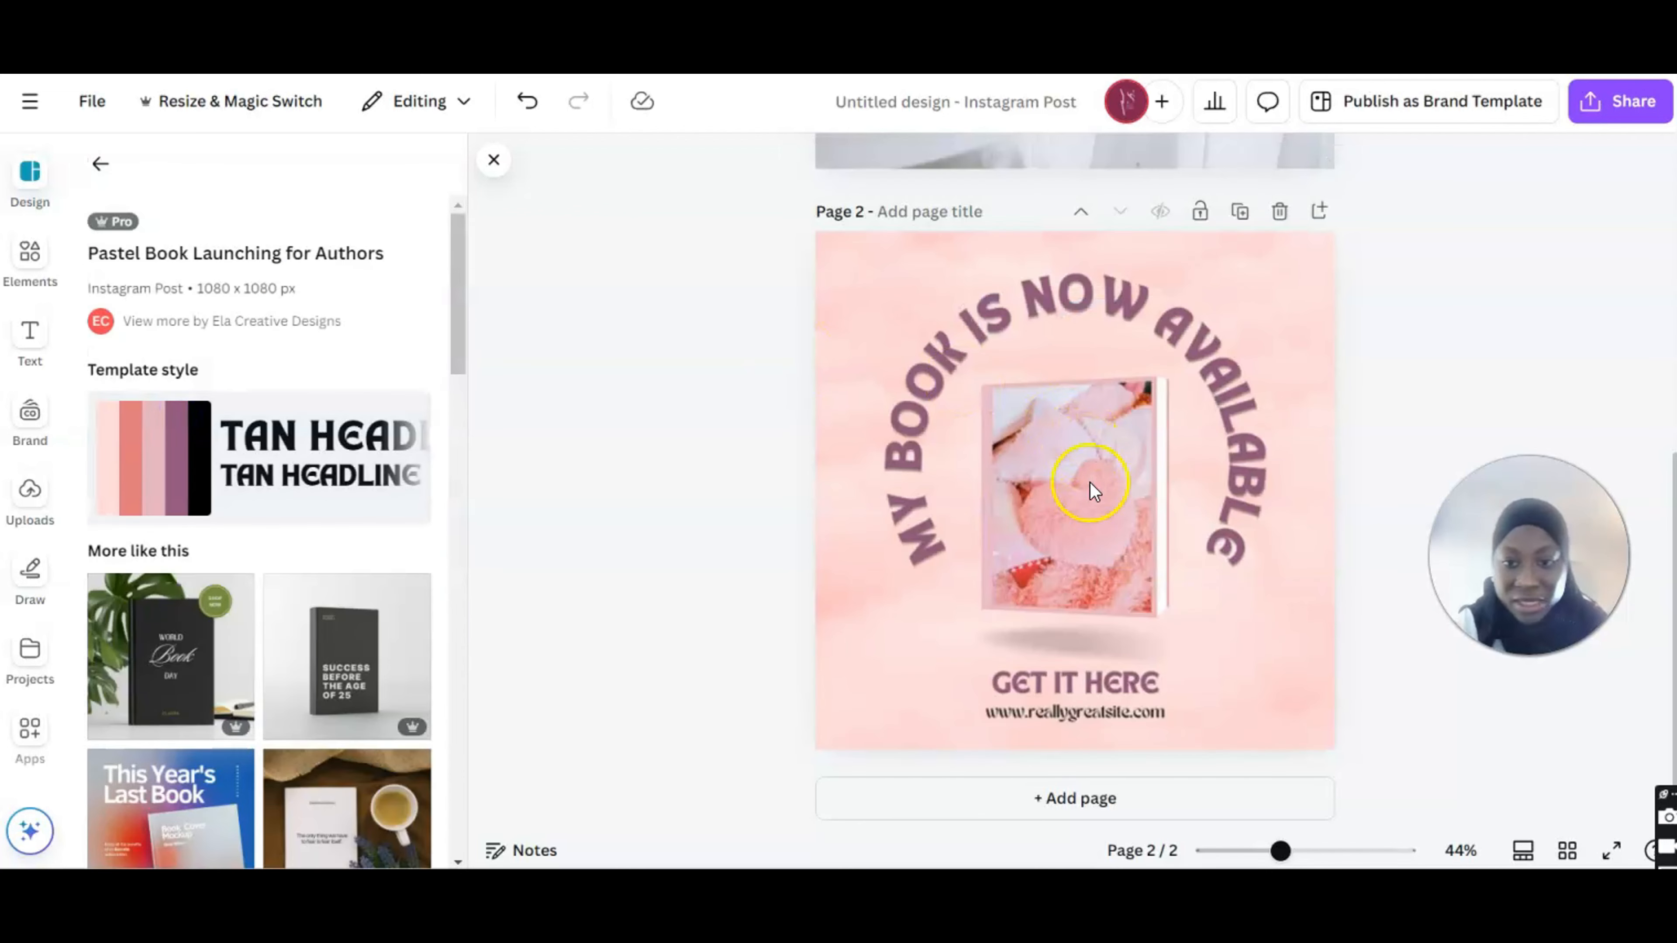
{"action": "mouse_move", "coordinate": [1092, 504]}
{"action": "left_mouse_down"}
{"action": "mouse_move", "coordinate": [1382, 617]}
{"action": "mouse_move", "coordinate": [1172, 498]}
{"action": "mouse_move", "coordinate": [1115, 512]}
{"action": "left_mouse_up"}
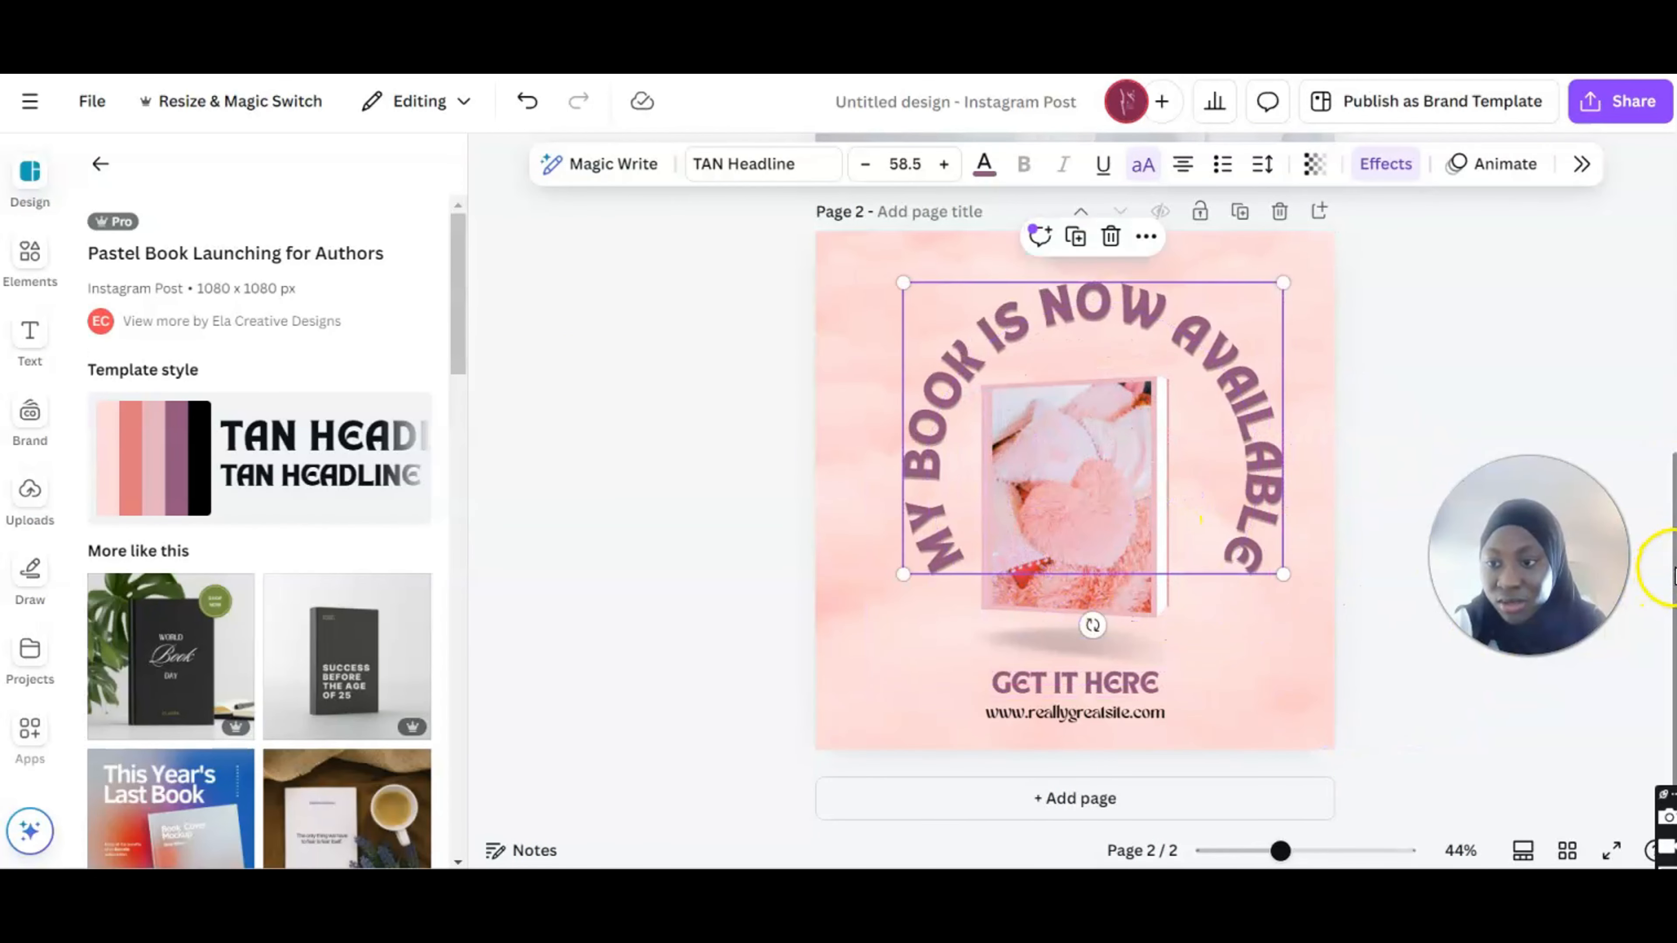
- Undo the template on page 2 and fill the book mockup with the uploaded "7 Days Challenge" image
{"action": "scroll", "coordinate": [1116, 511], "scroll_direction": "up", "scroll_amount": 4}
{"action": "scroll", "coordinate": [1116, 512], "scroll_direction": "up", "scroll_amount": 4}
{"action": "scroll", "coordinate": [1116, 512], "scroll_direction": "down", "scroll_amount": 8}
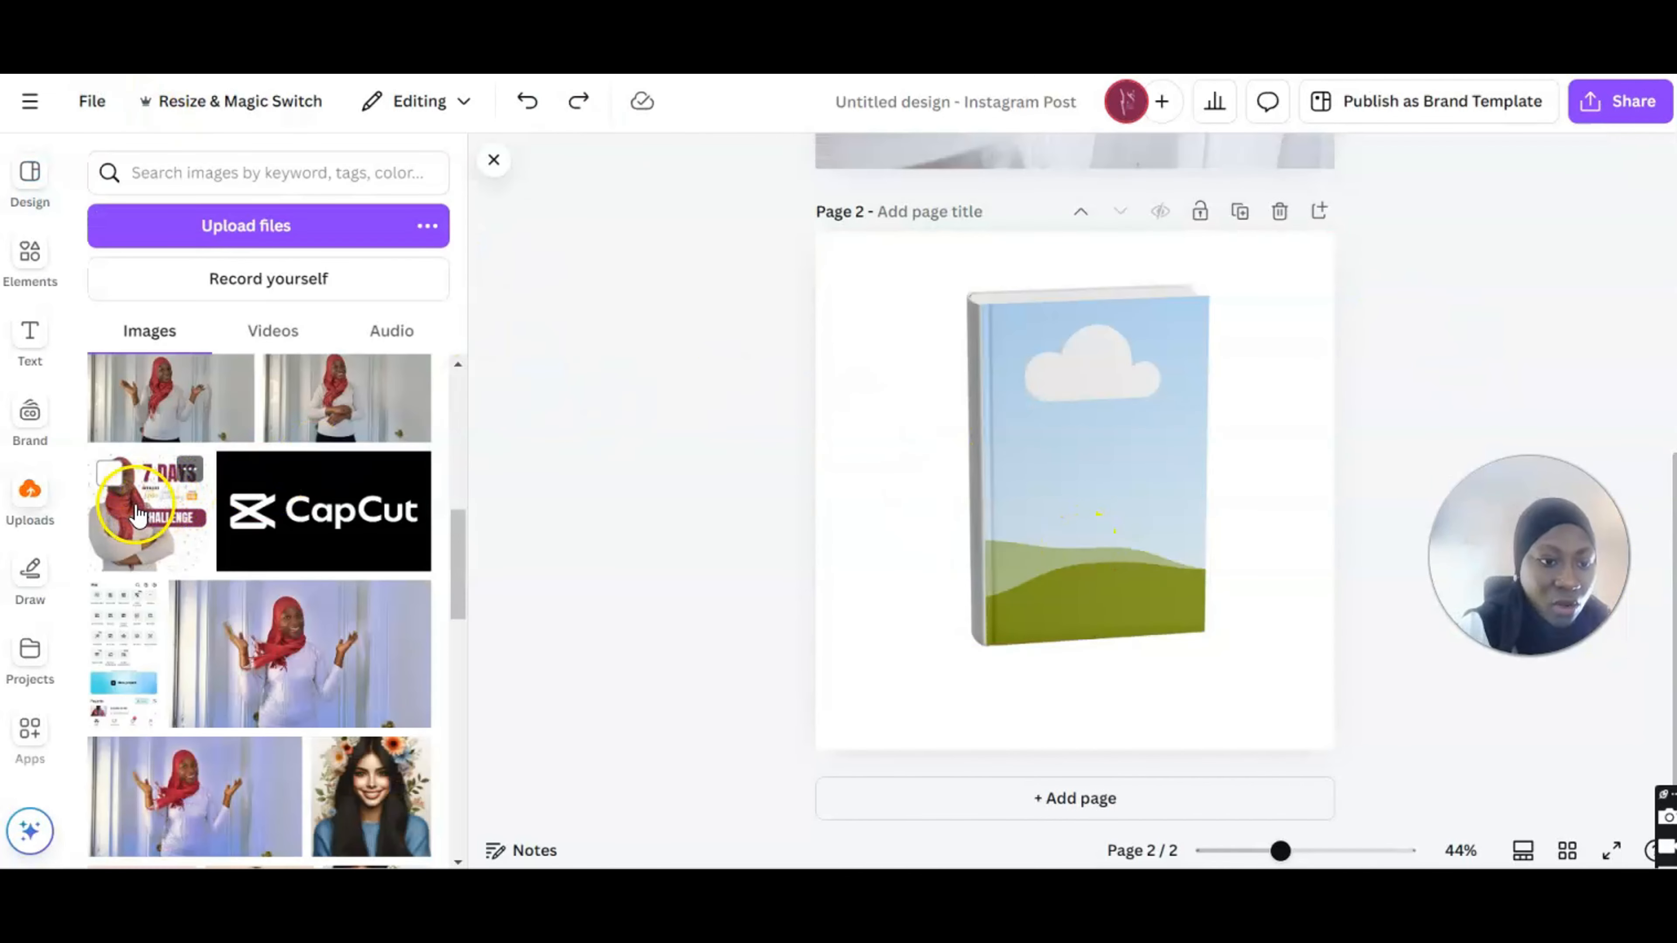
{"action": "left_click", "coordinate": [136, 514]}
{"action": "left_click_drag", "start_coordinate": [1085, 436], "coordinate": [1114, 403]}
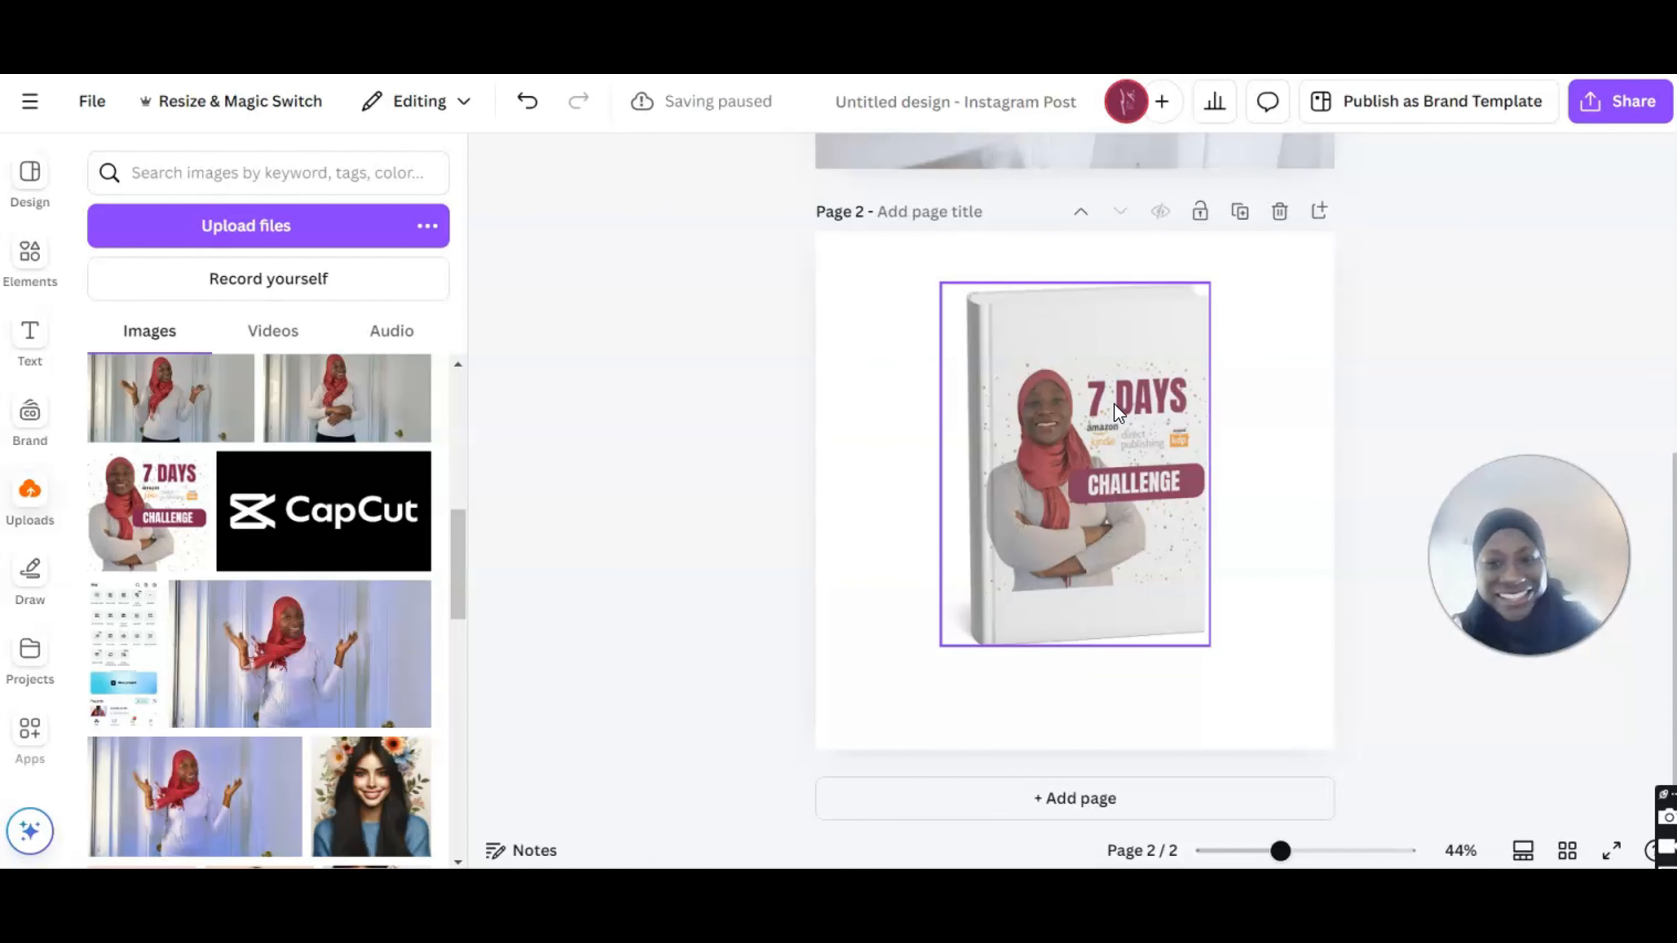
{"action": "left_click", "coordinate": [1253, 502]}
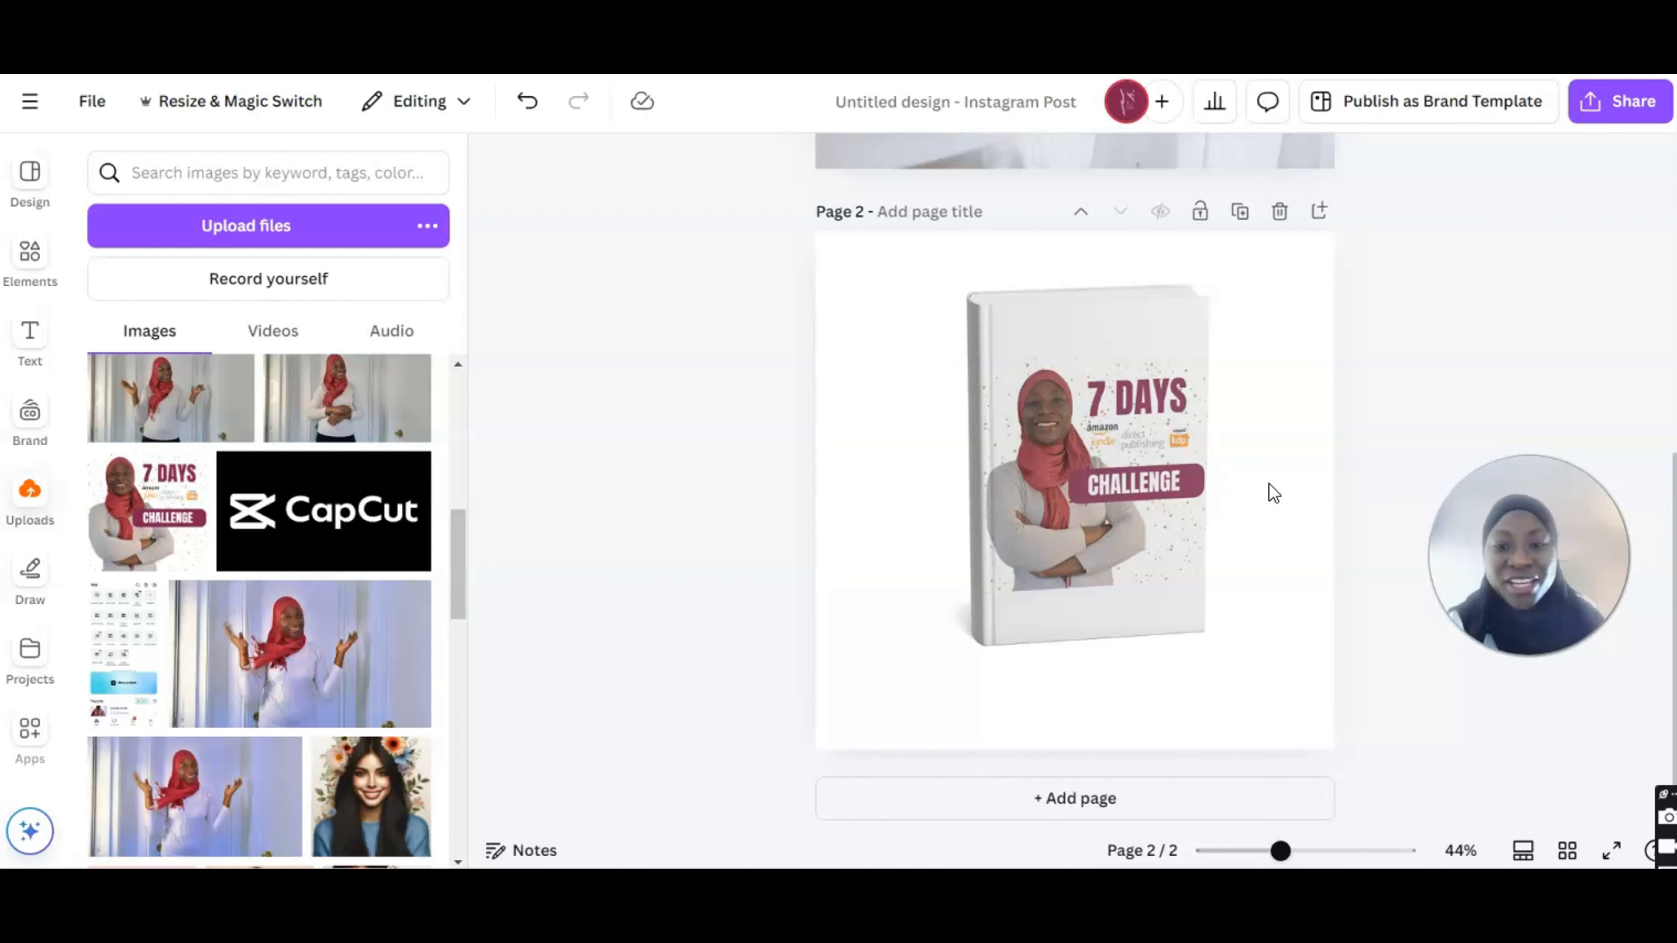
- Examine the mockup categories in the Mockups app again, then close it
{"action": "left_click", "coordinate": [52, 738]}
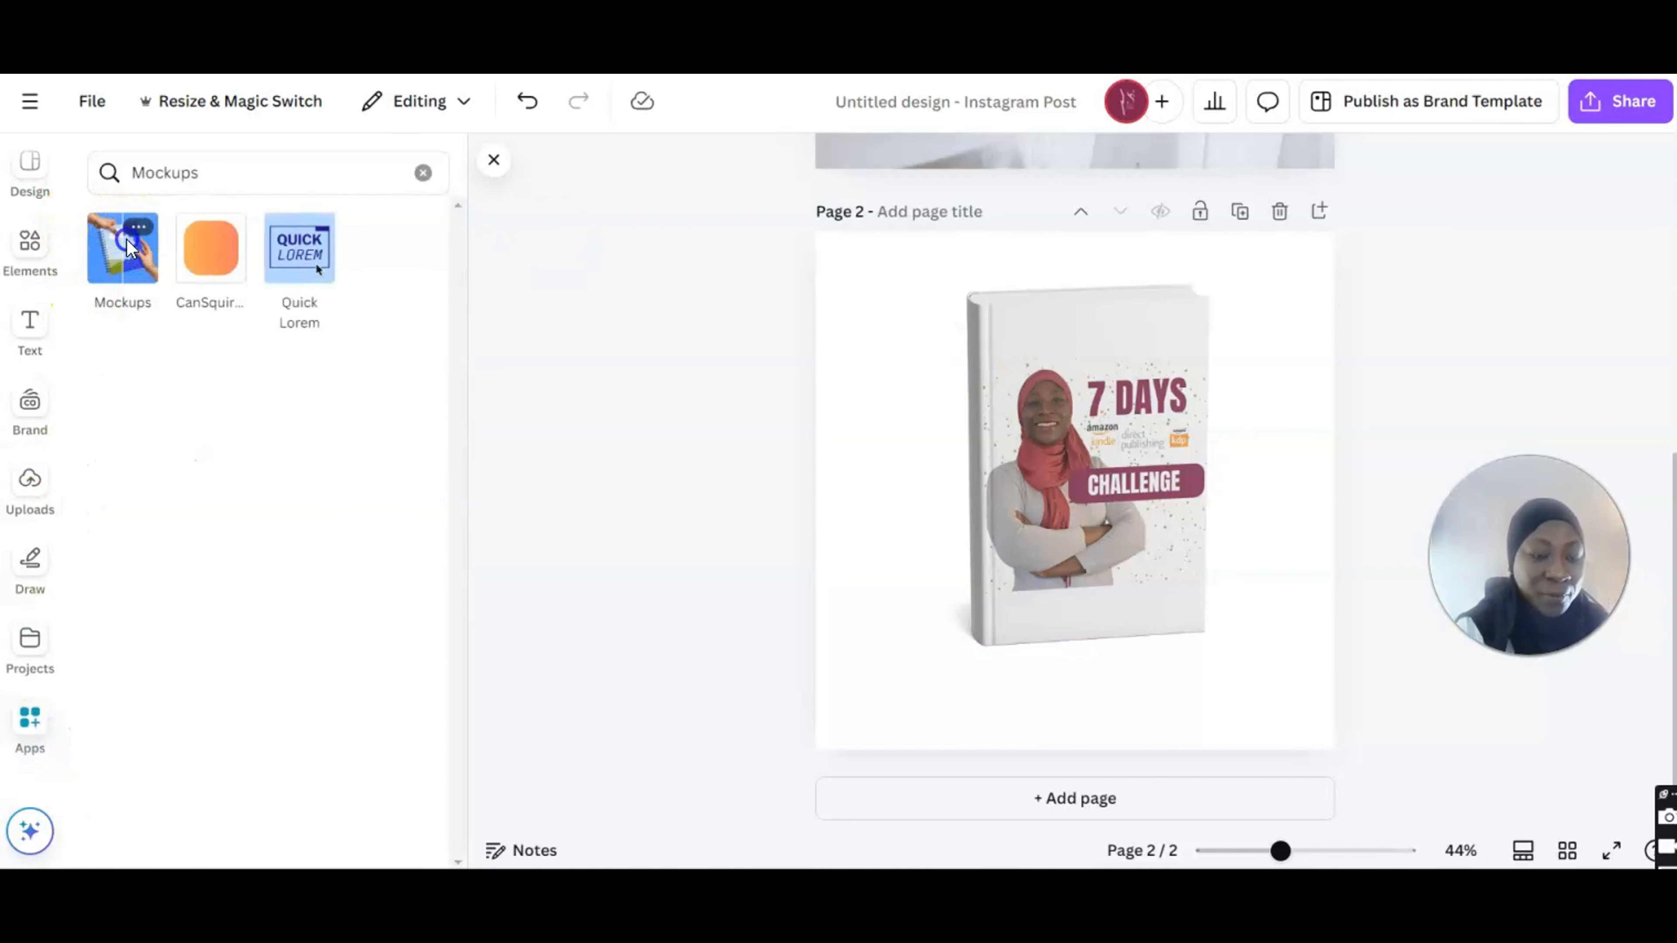
{"action": "left_click", "coordinate": [123, 269]}
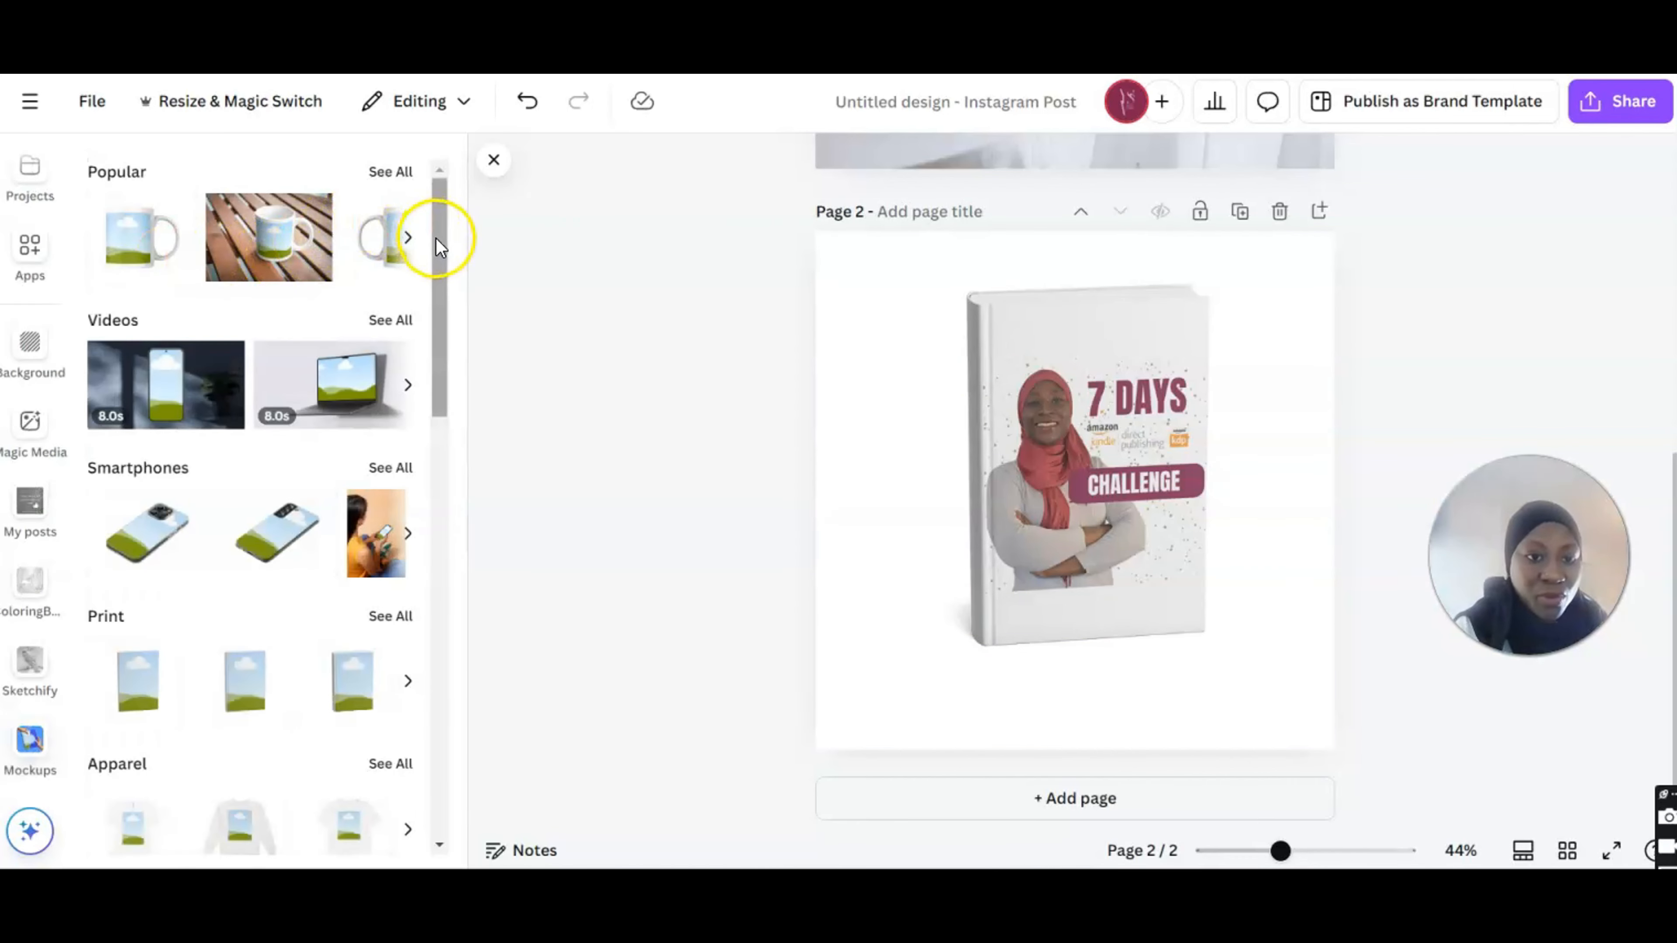
{"action": "left_click_drag", "start_coordinate": [439, 248], "coordinate": [441, 153]}
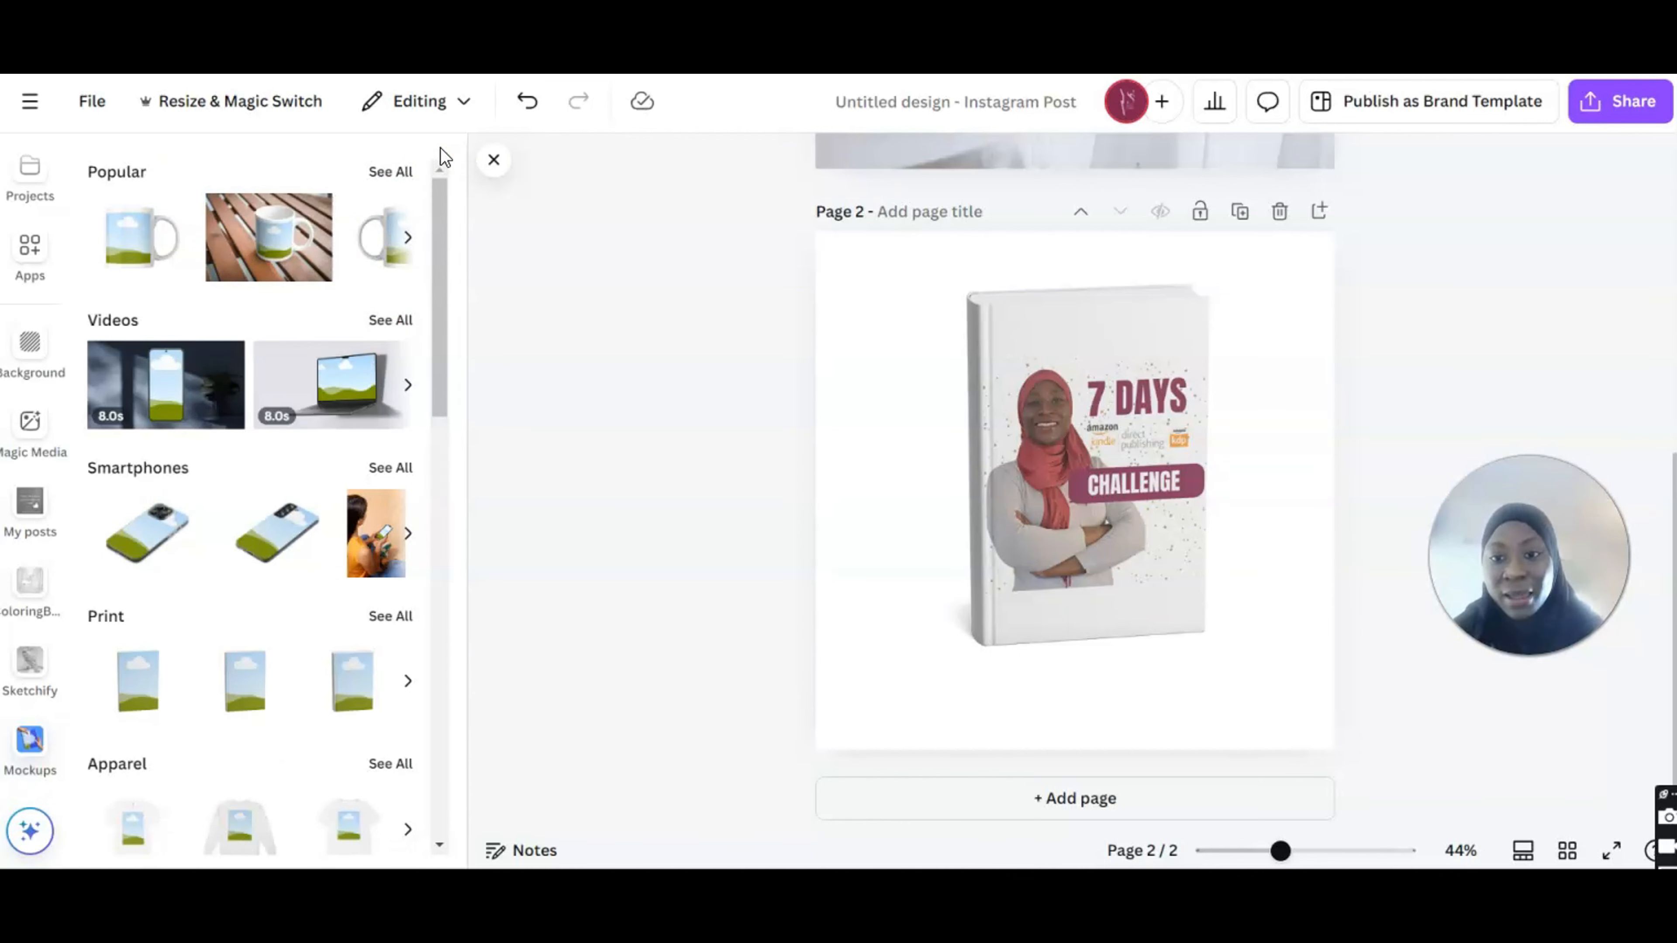
{"action": "left_click", "coordinate": [494, 160]}
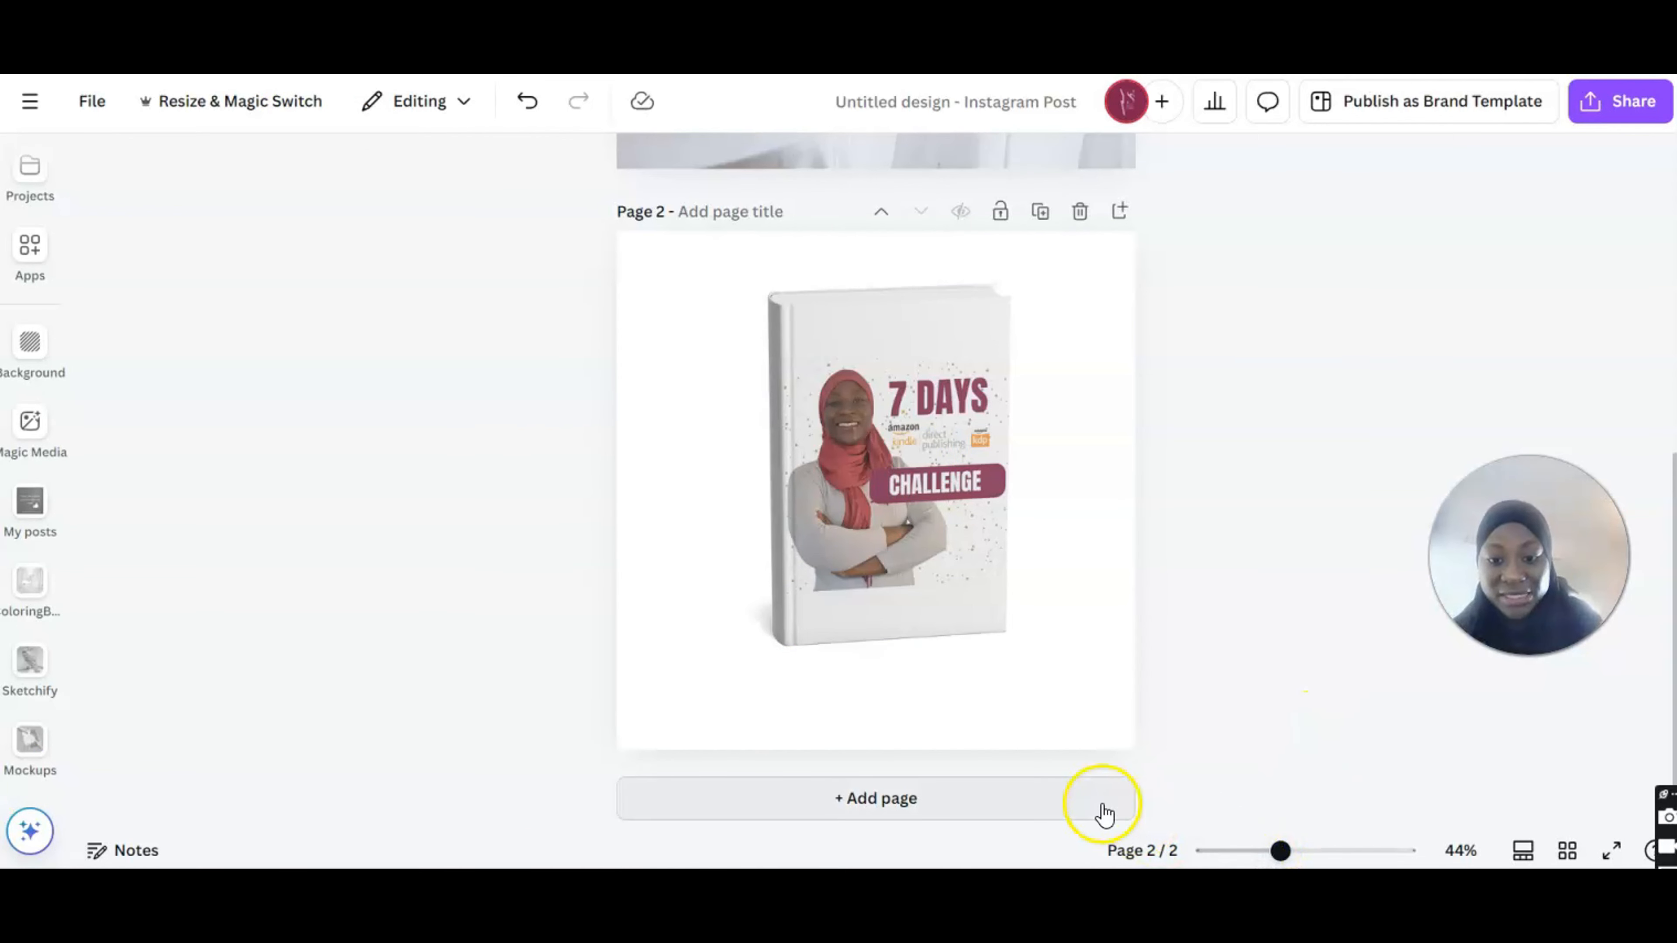
- Add a blank third page and open the ColoringBook app by searching the Canva apps for "coloring"
{"action": "left_click", "coordinate": [899, 798]}
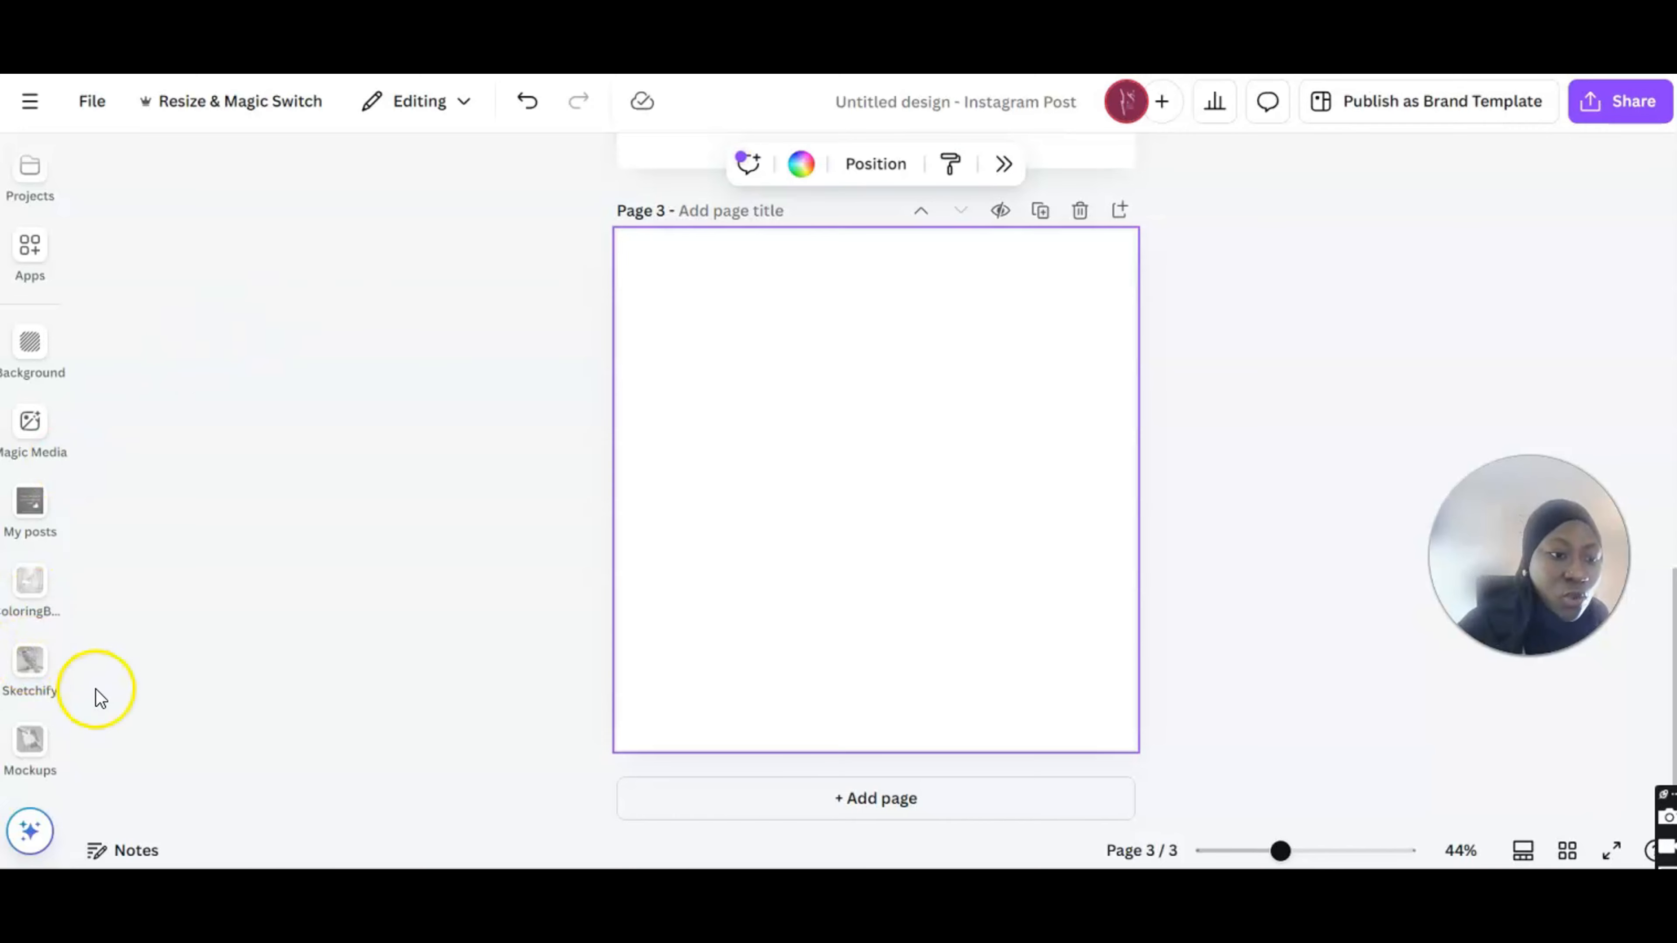
{"action": "left_click", "coordinate": [34, 423]}
{"action": "left_click", "coordinate": [30, 423]}
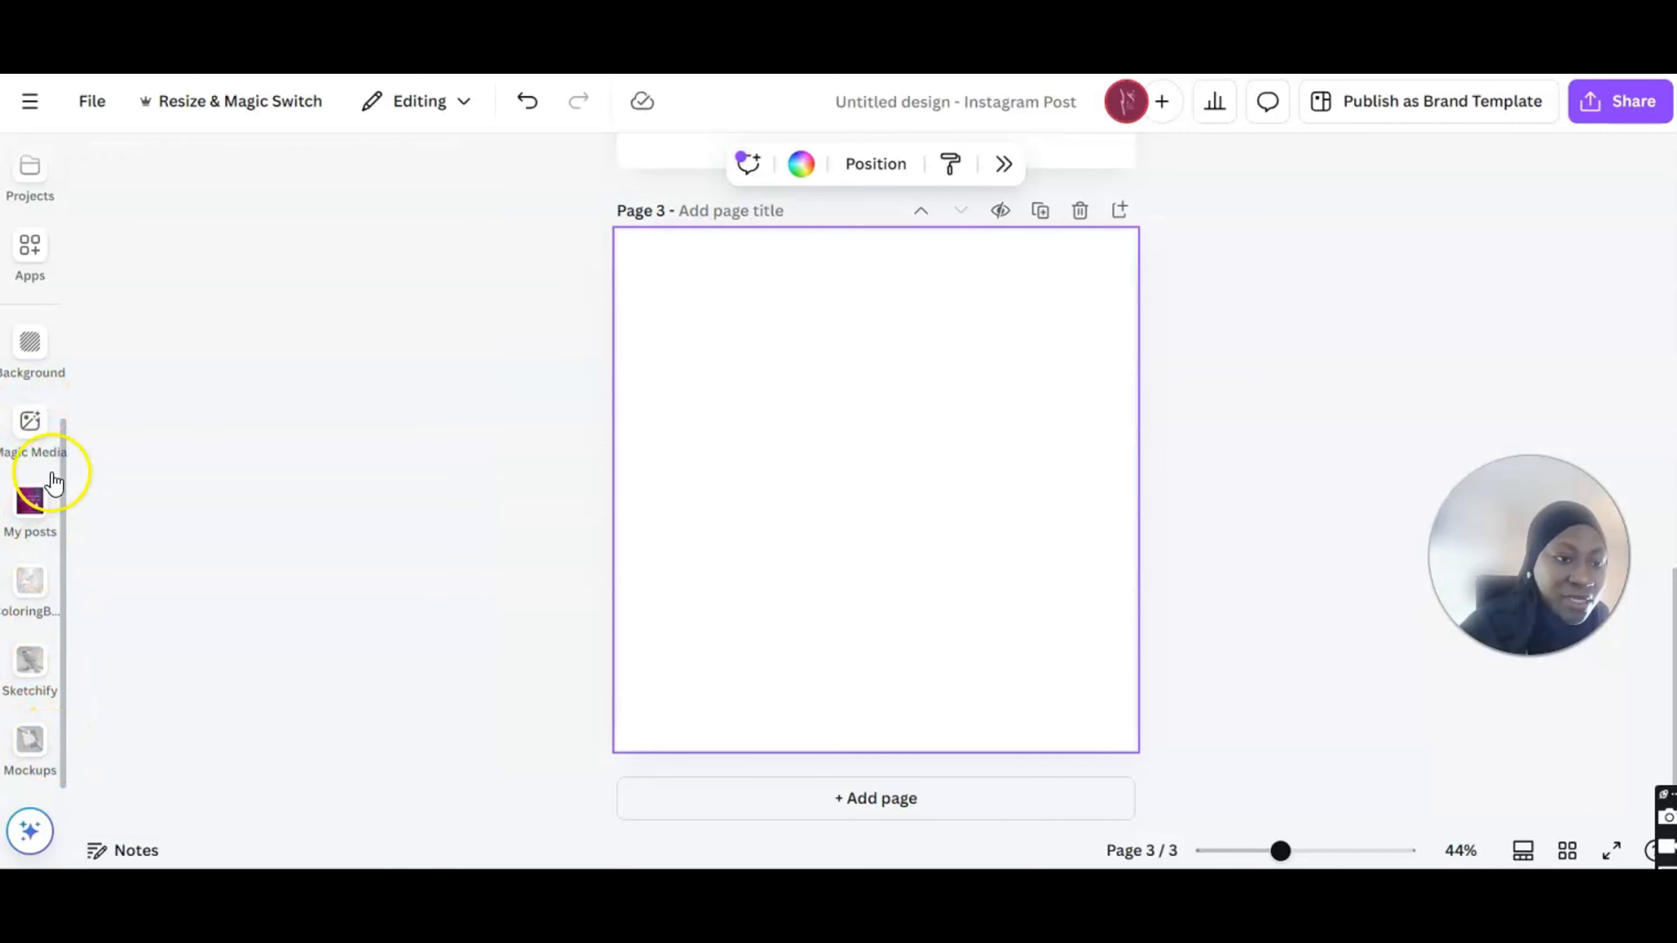
{"action": "left_click", "coordinate": [30, 247]}
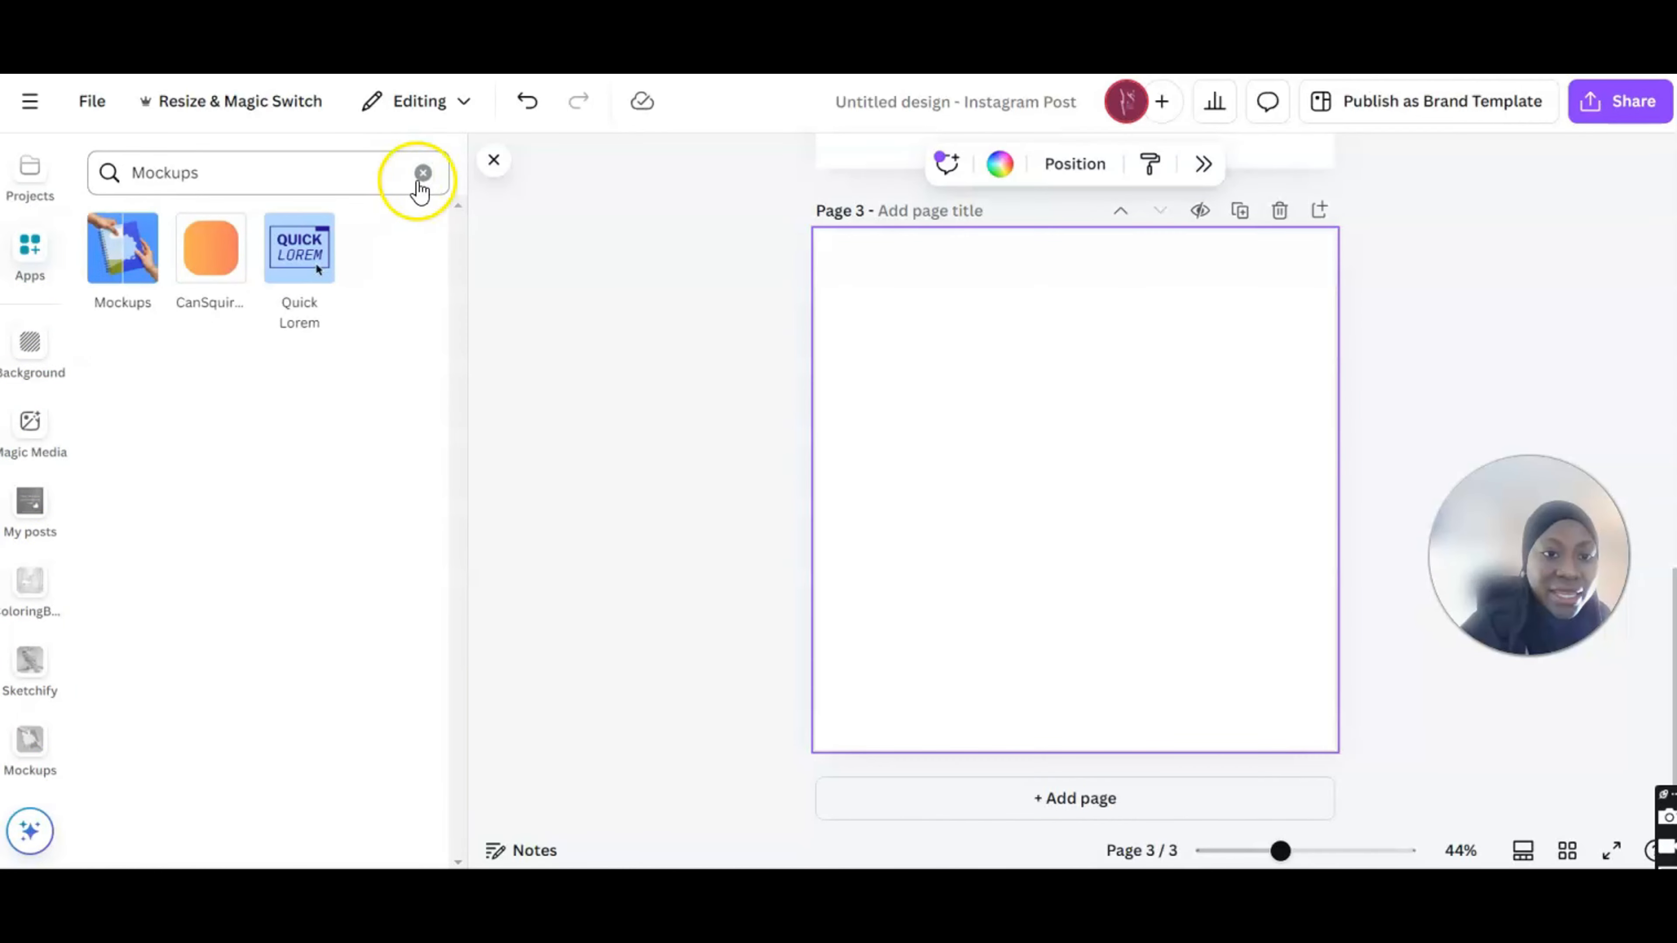
{"action": "left_click", "coordinate": [423, 181]}
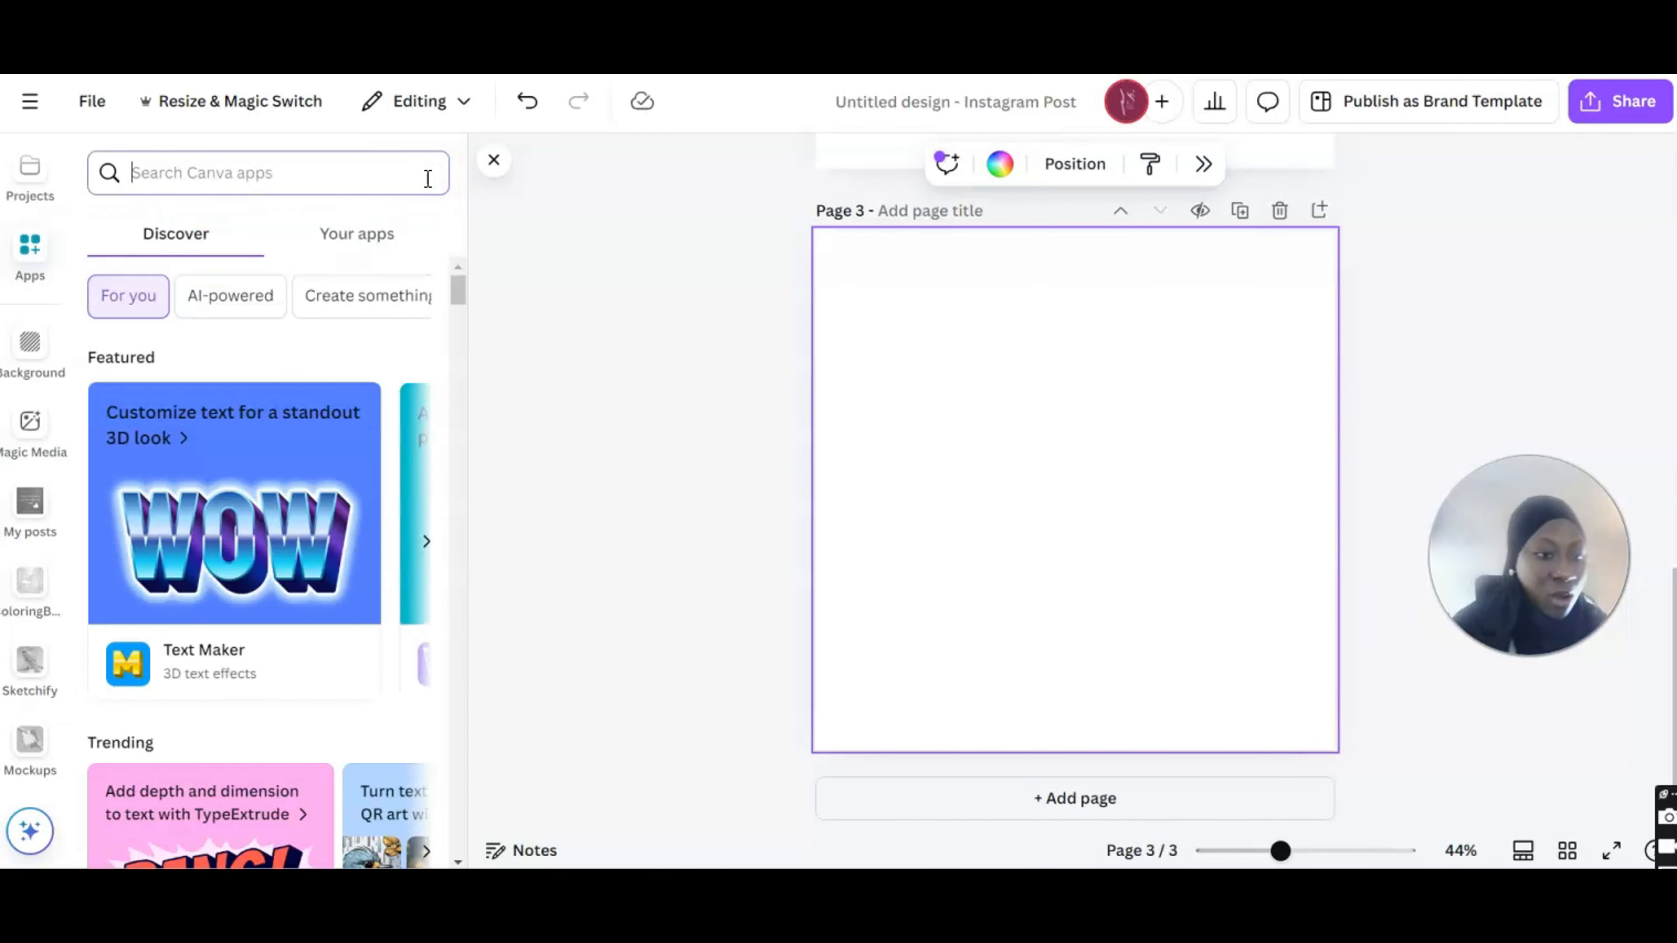
{"action": "type", "text": "colpo"}
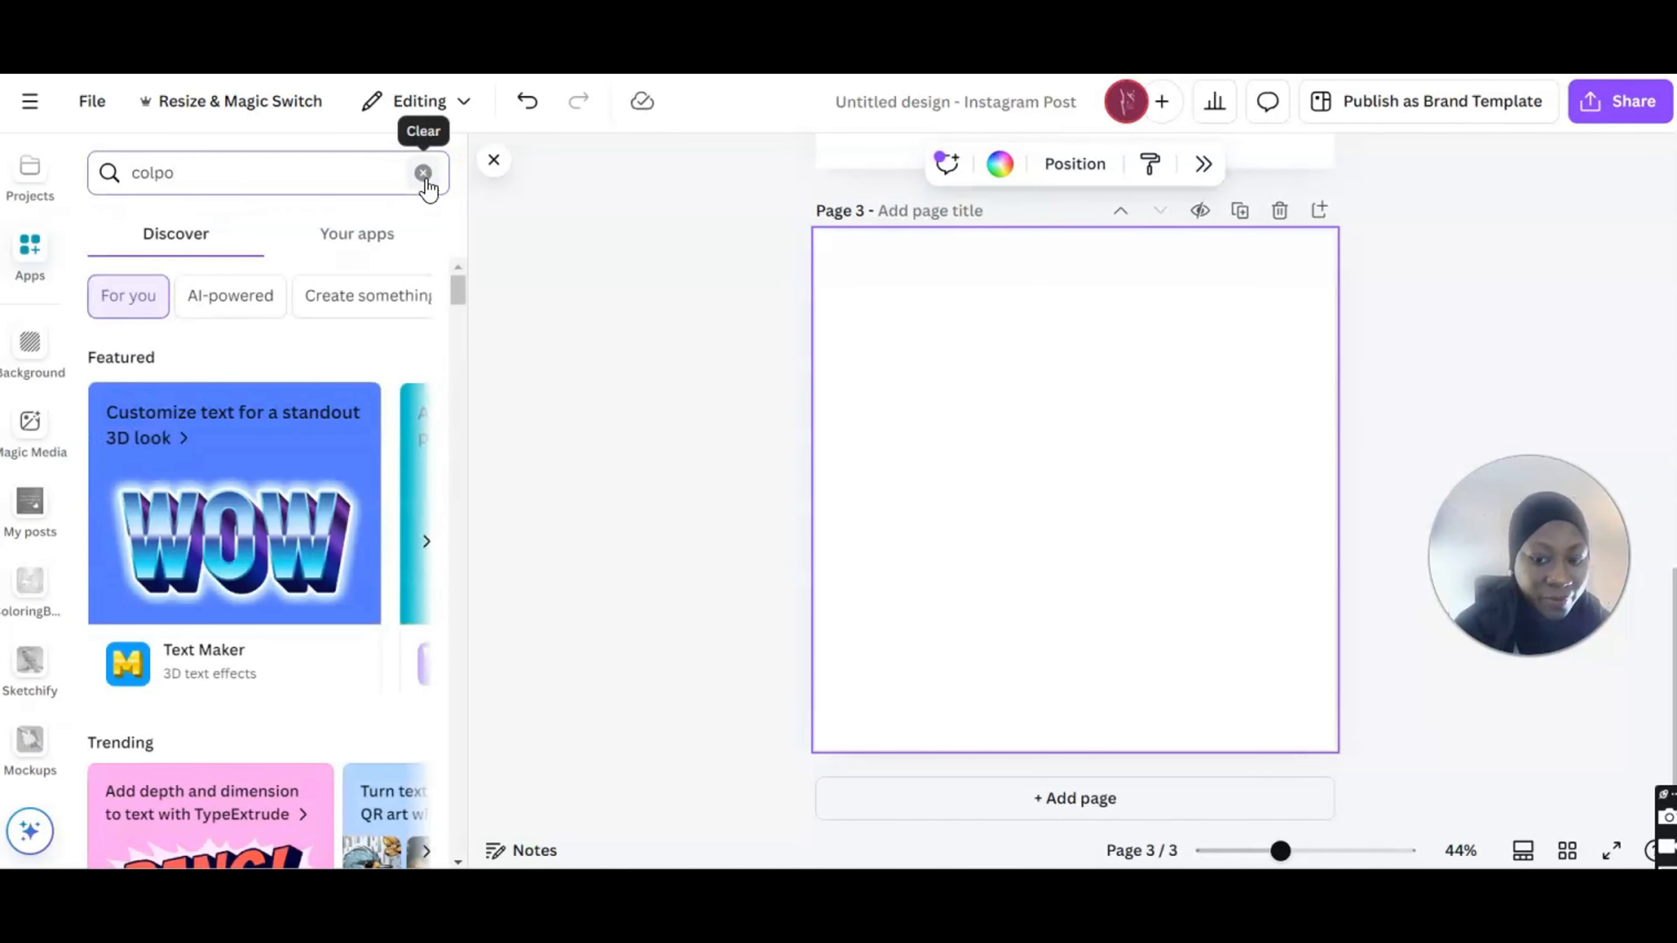
{"action": "key", "text": "BackSpace"}
{"action": "key", "text": "BackSpace"}
{"action": "type", "text": "oring"}
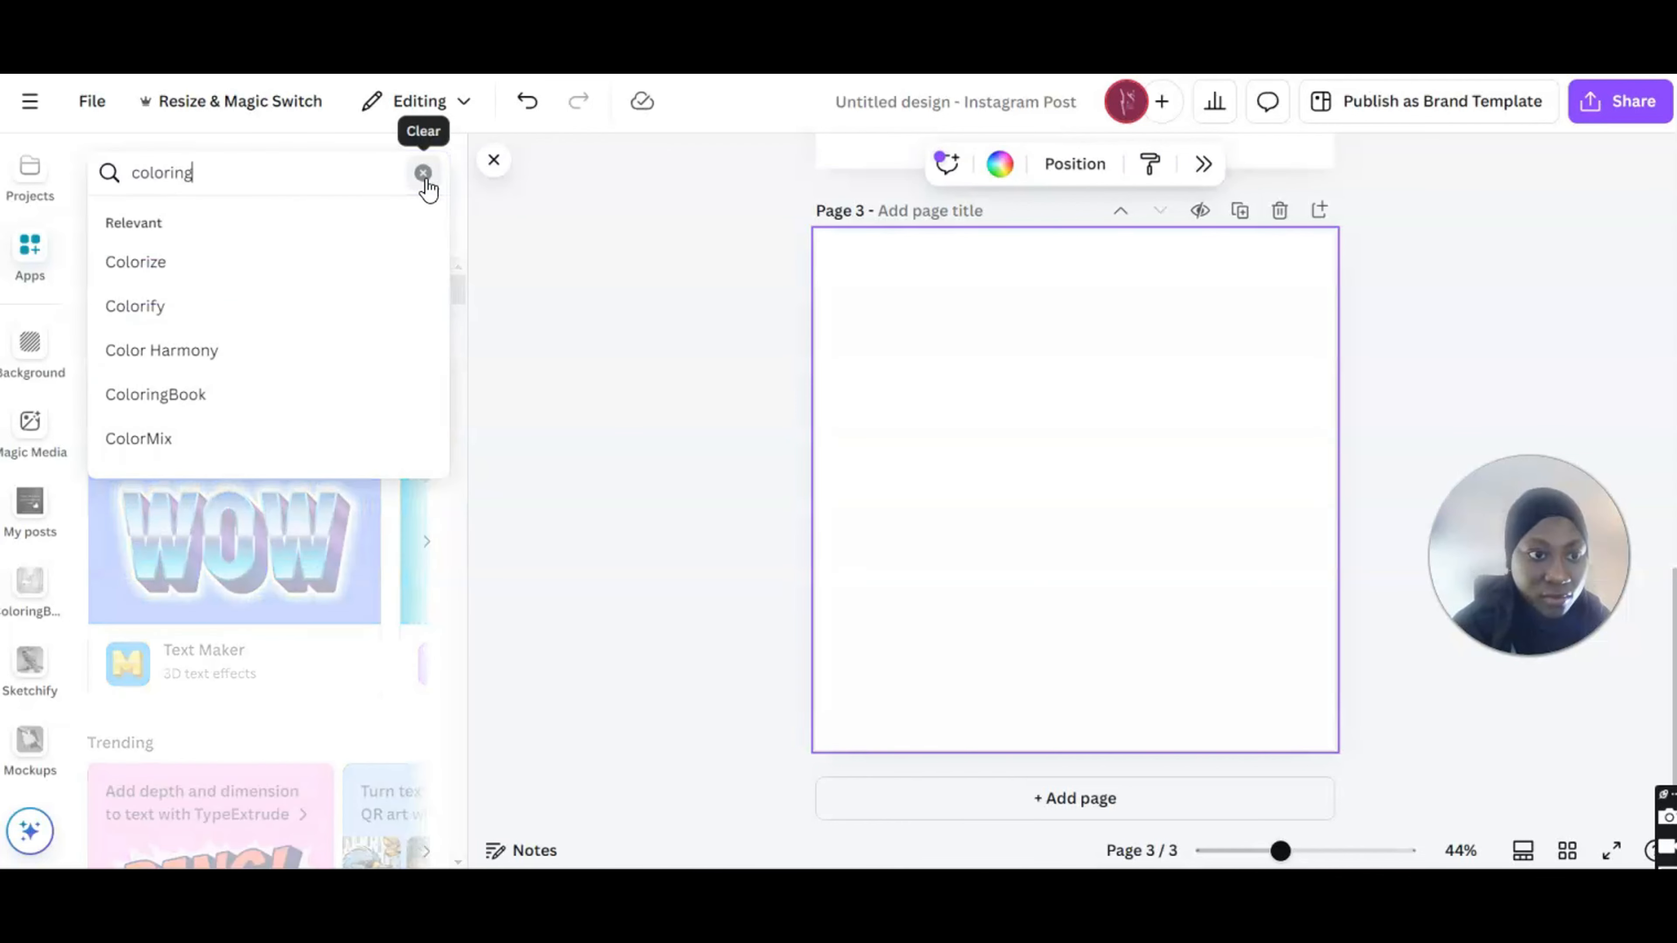
{"action": "left_click", "coordinate": [286, 232]}
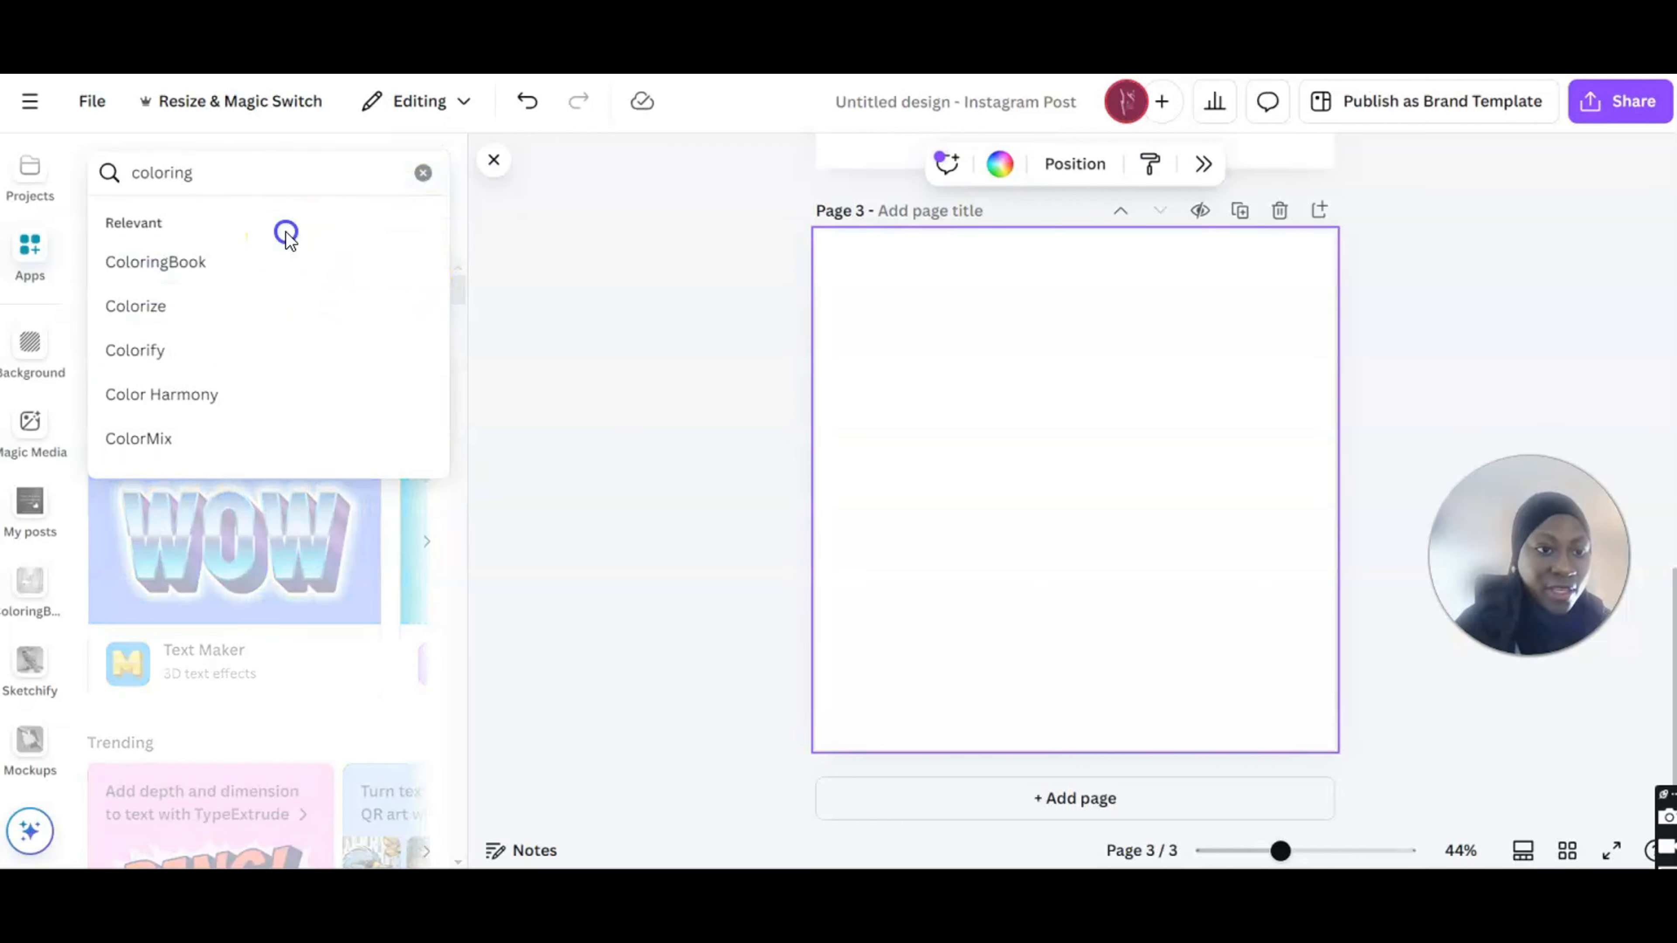
{"action": "left_click", "coordinate": [234, 263]}
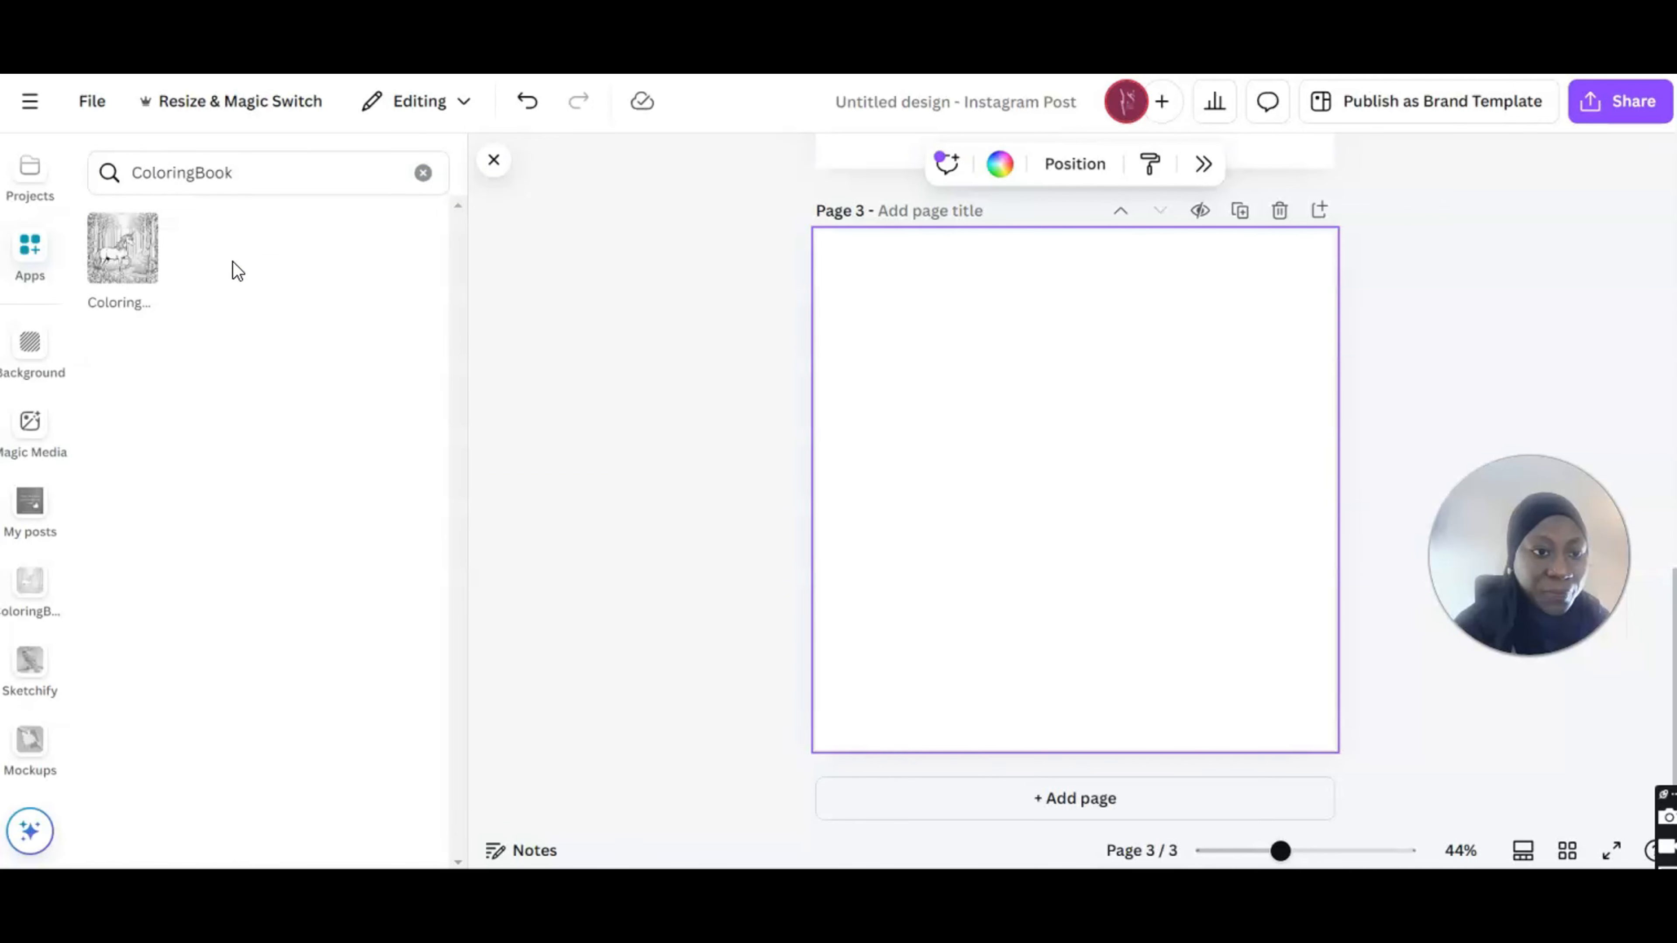
{"action": "left_click", "coordinate": [137, 253]}
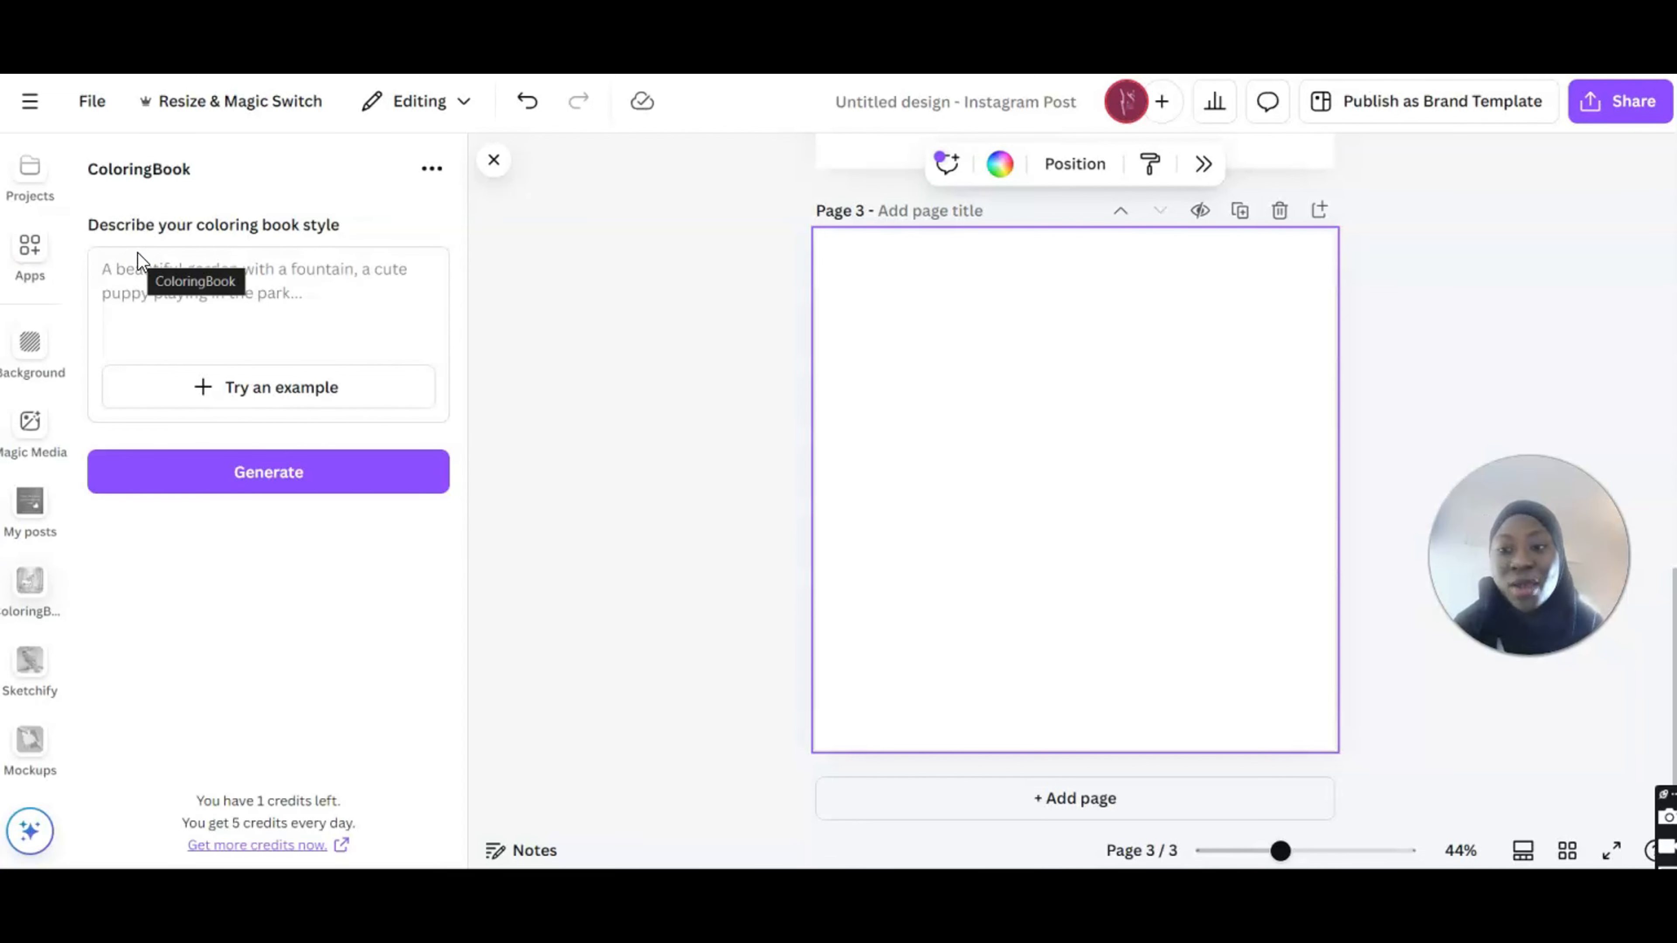
- Generate a coloring image from the description "A pretty girl playing in the garden" and enlarge it to fill page 3
{"action": "left_click", "coordinate": [158, 288]}
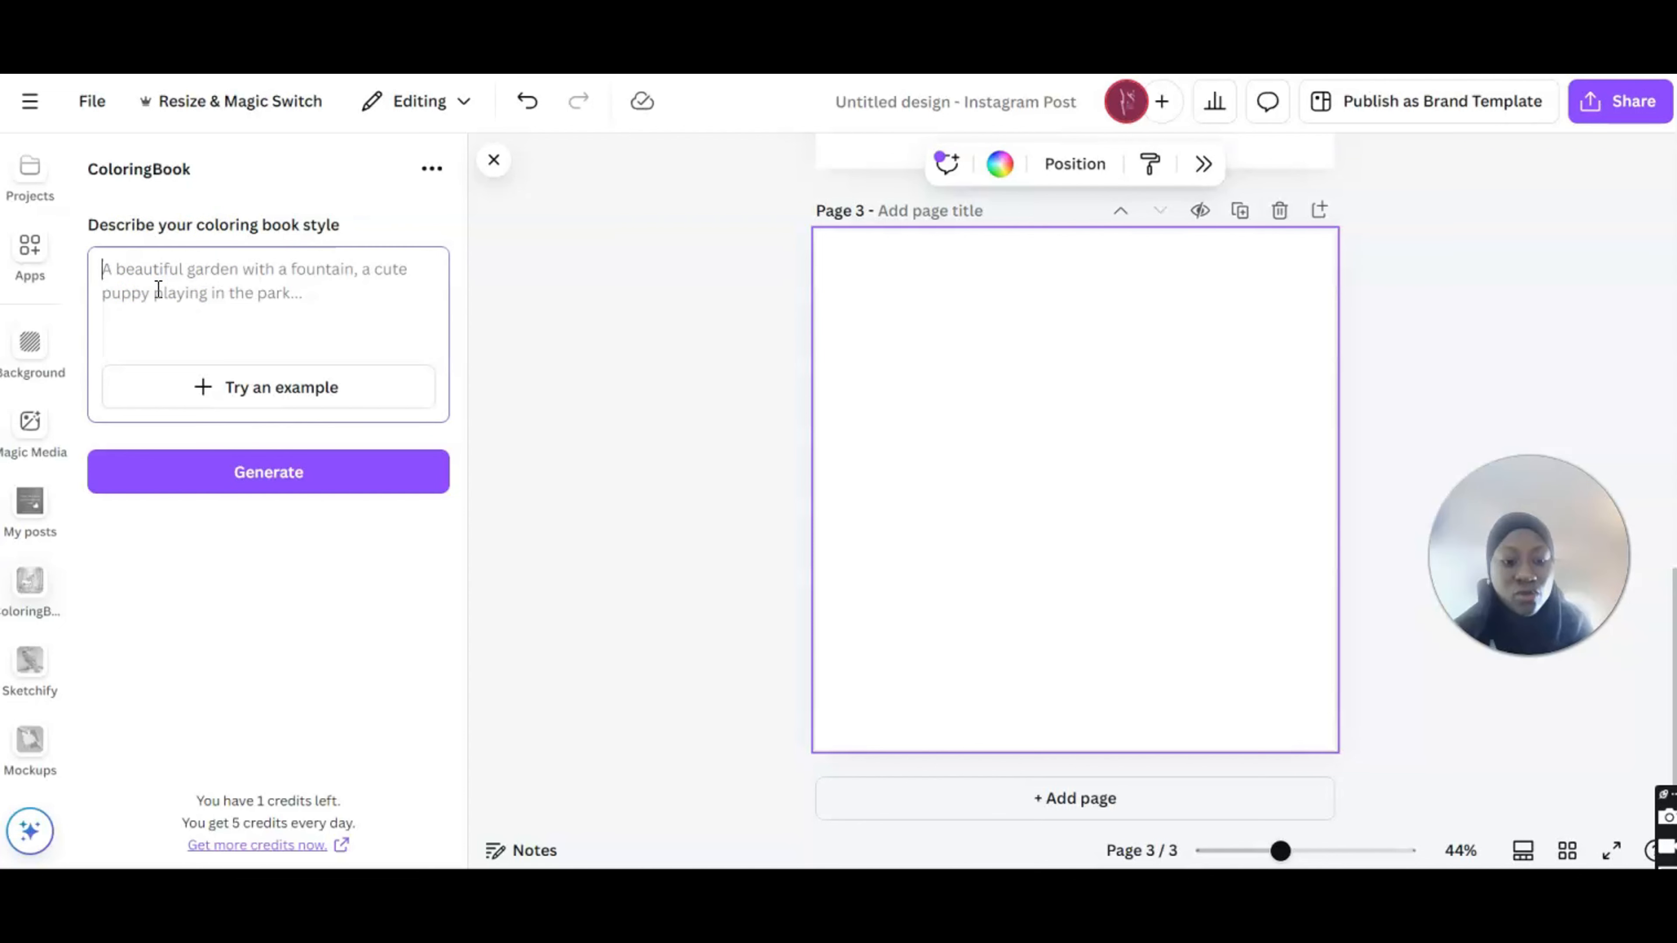
{"action": "type", "text": "A pr"}
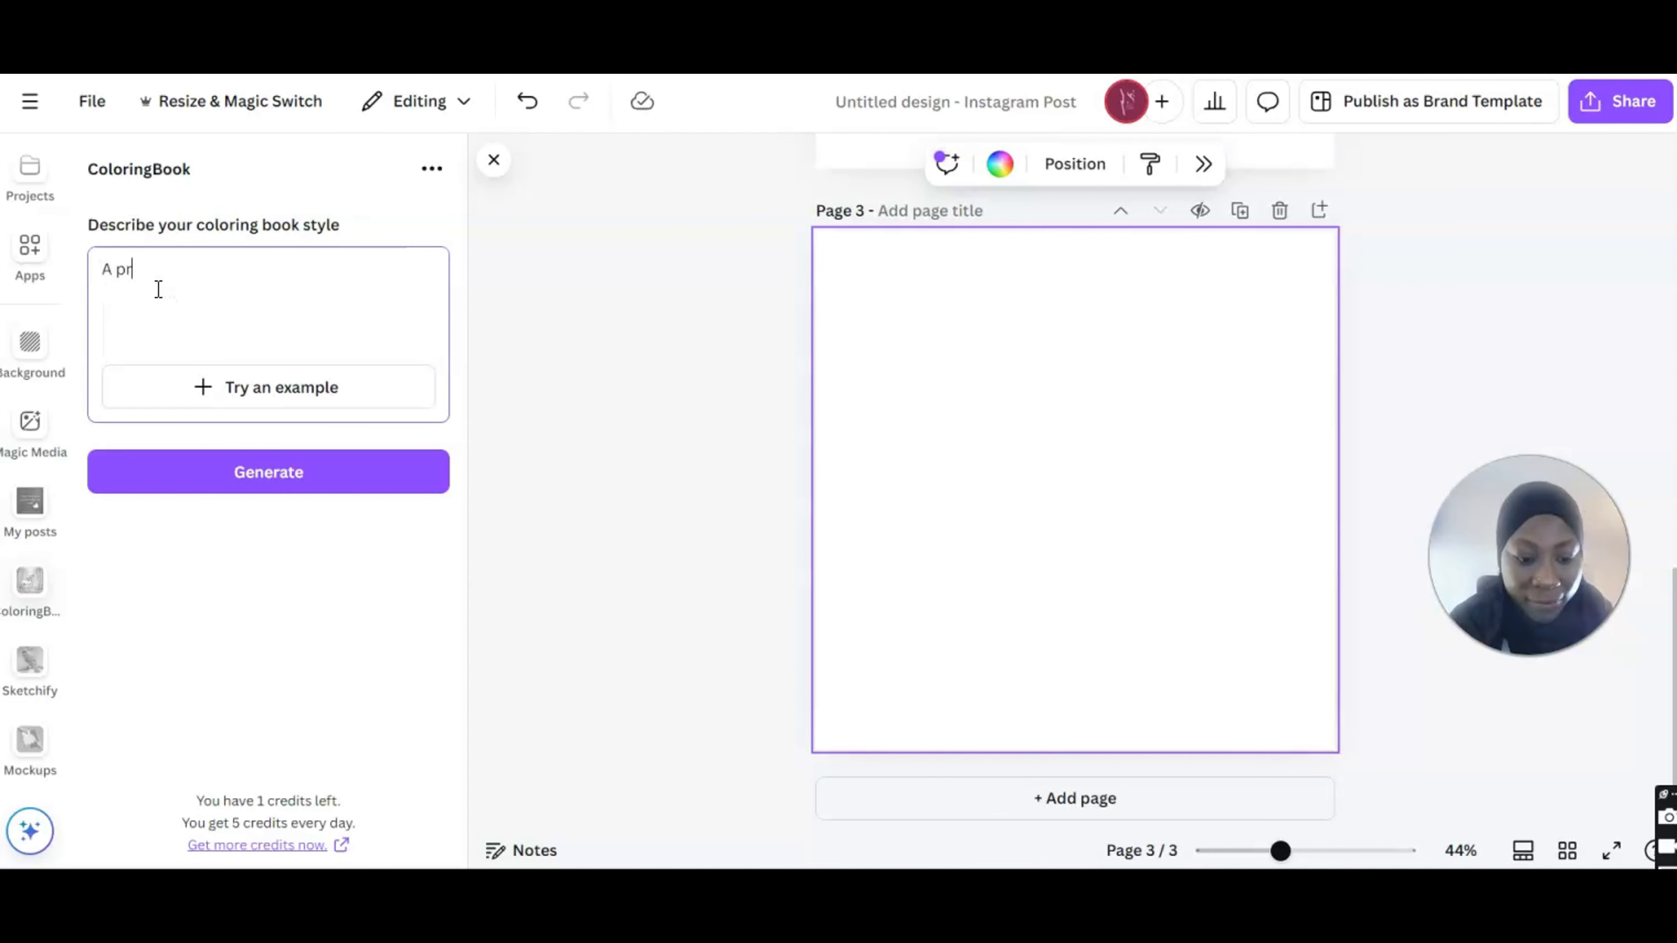
{"action": "type", "text": "eee"}
{"action": "key", "text": "BackSpace"}
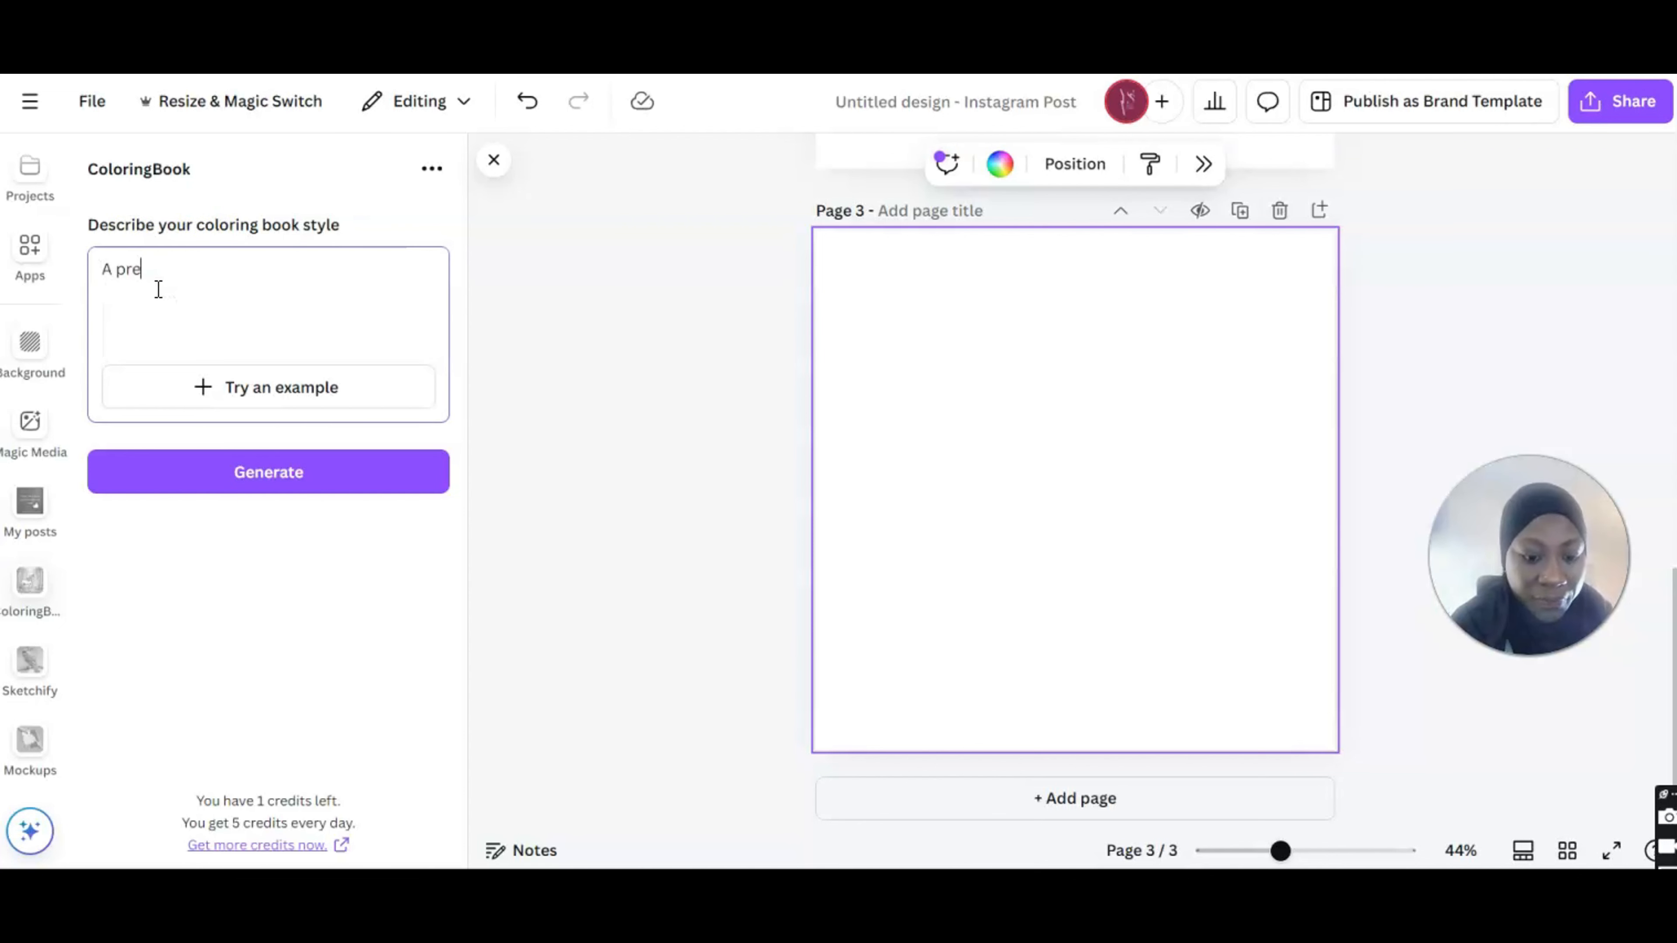
{"action": "type", "text": "tty girl "}
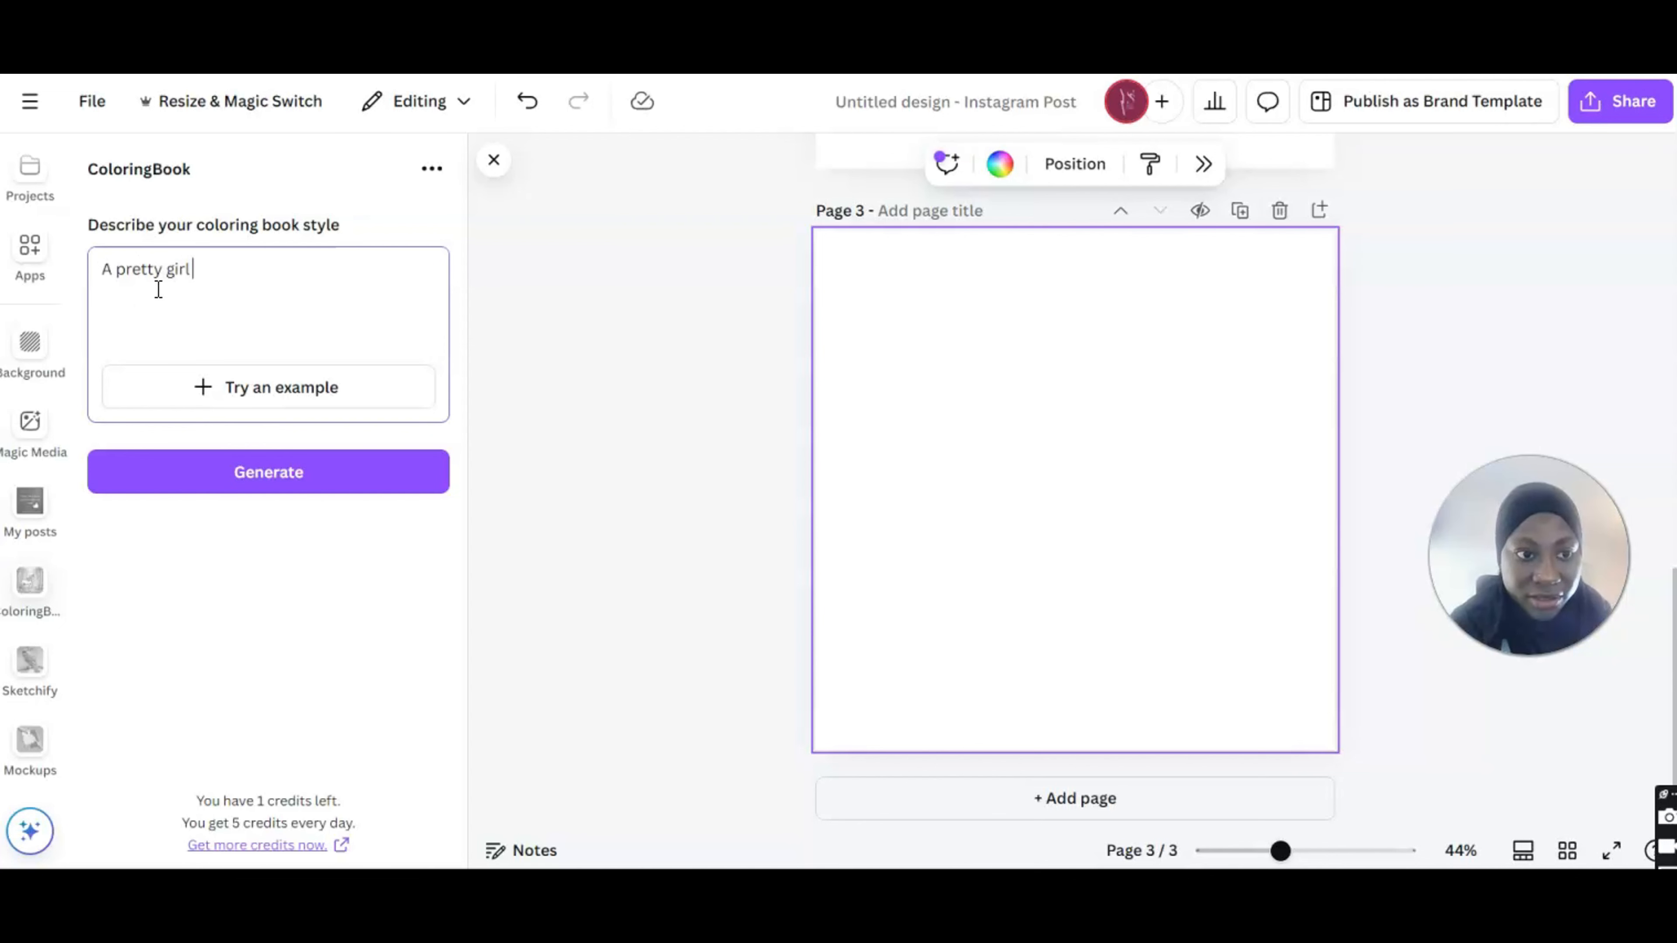
{"action": "type", "text": "play"}
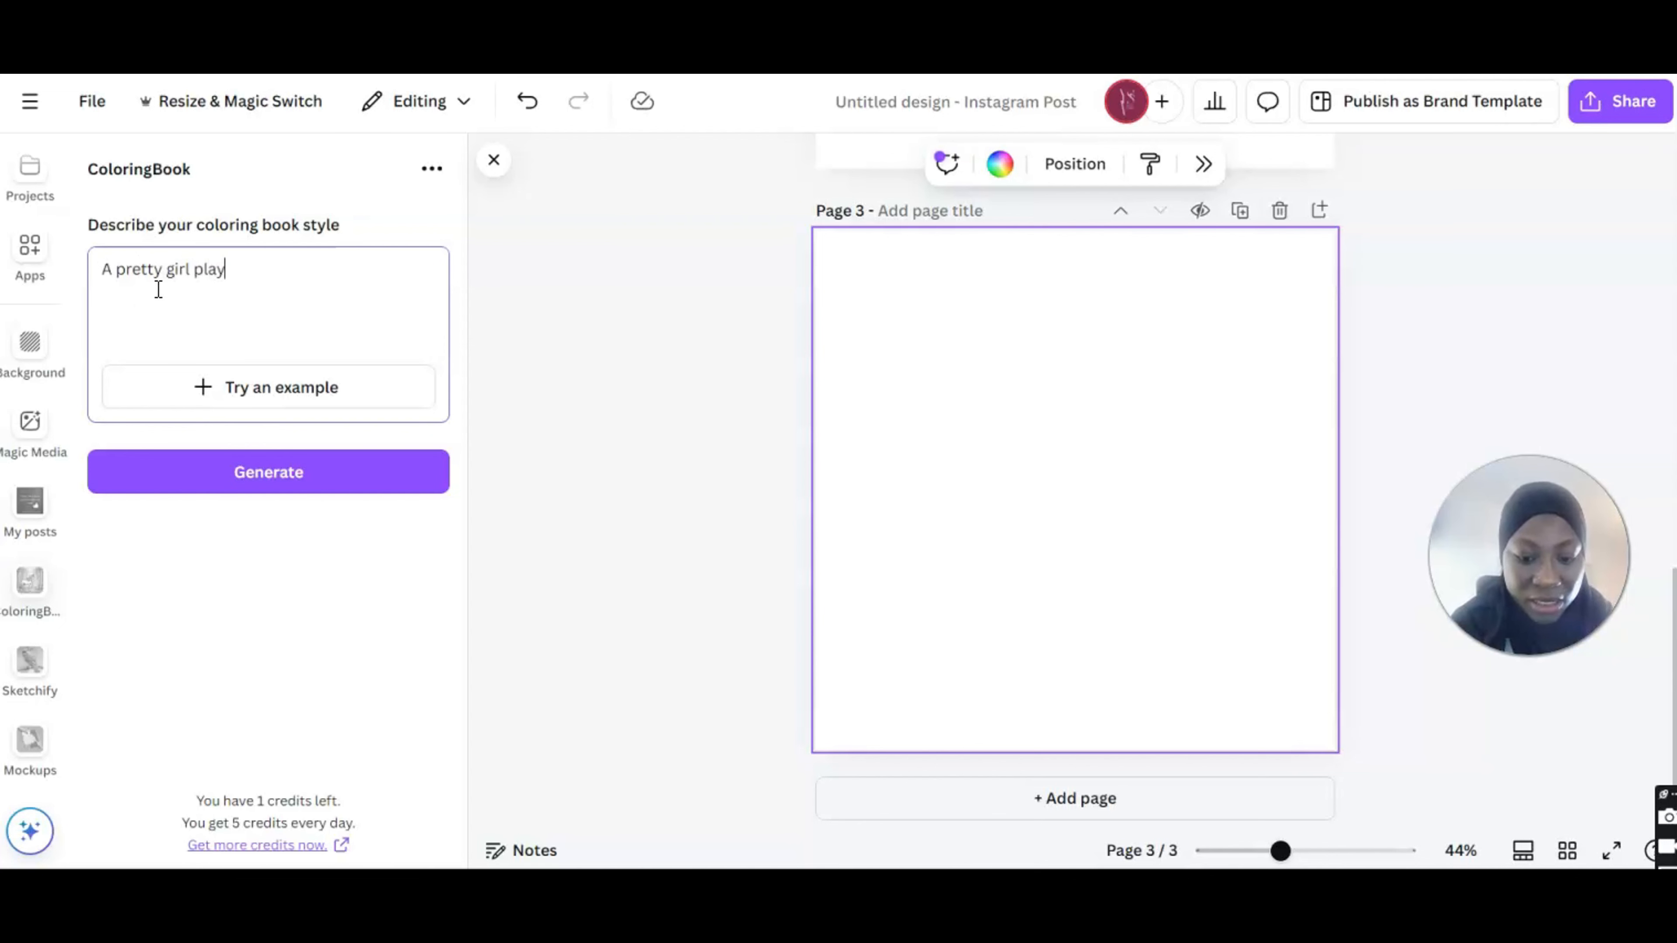
{"action": "key", "text": "BackSpace"}
{"action": "type", "text": "yi"}
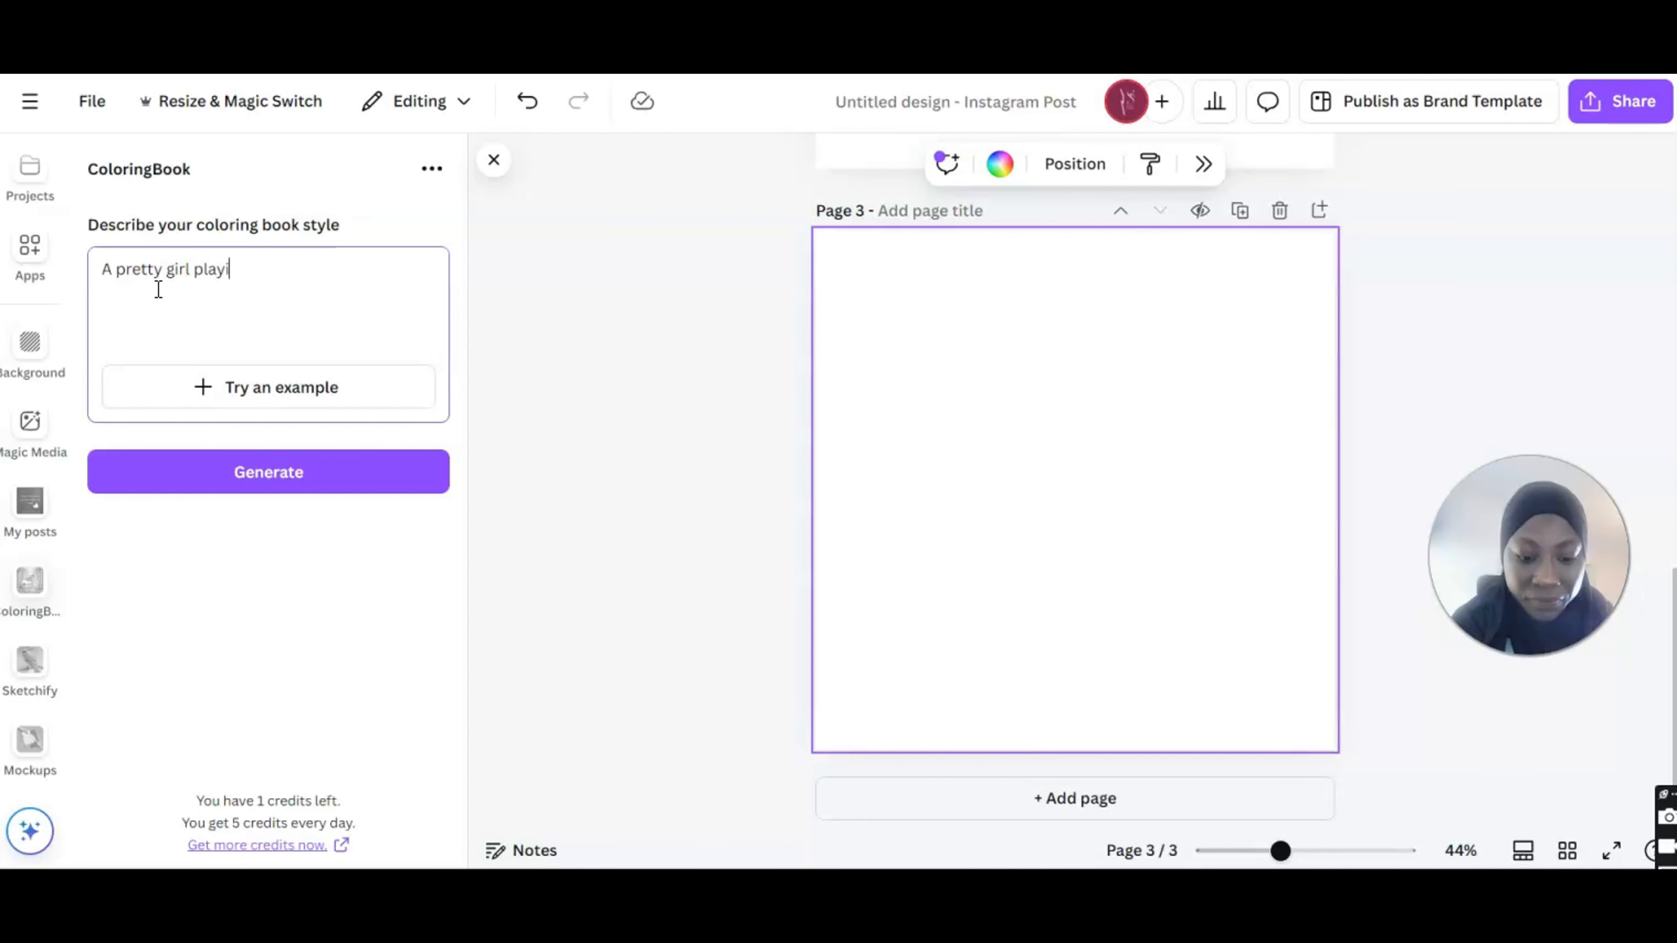
{"action": "type", "text": "ng in the garden"}
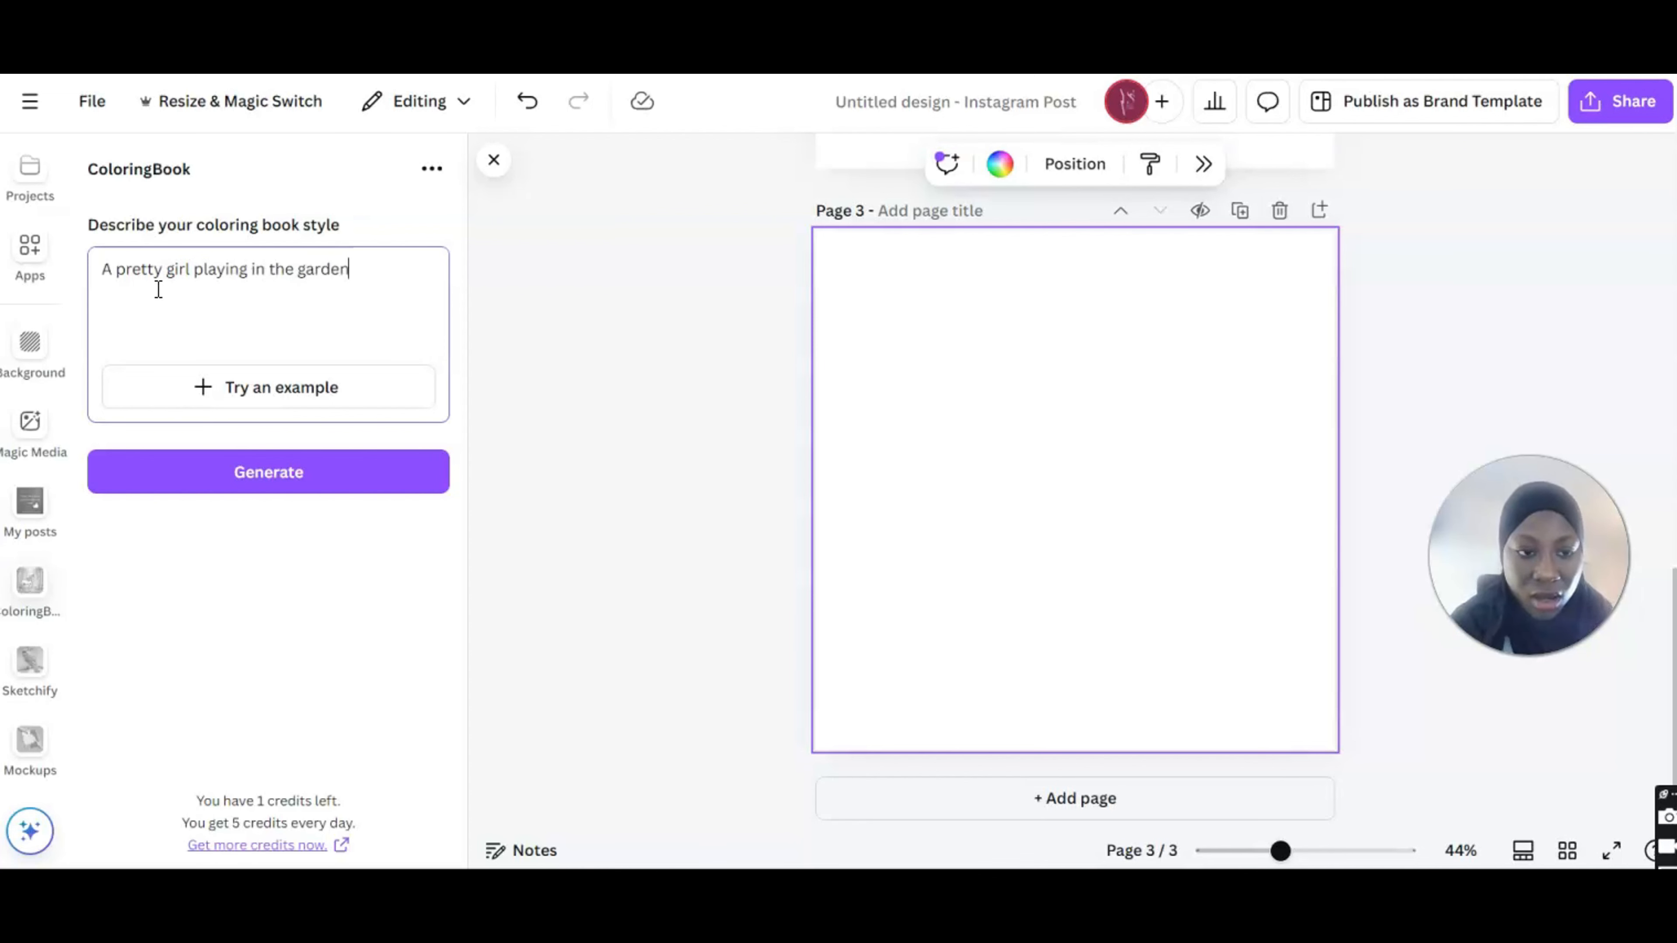
{"action": "left_click", "coordinate": [206, 289]}
{"action": "left_click", "coordinate": [318, 482]}
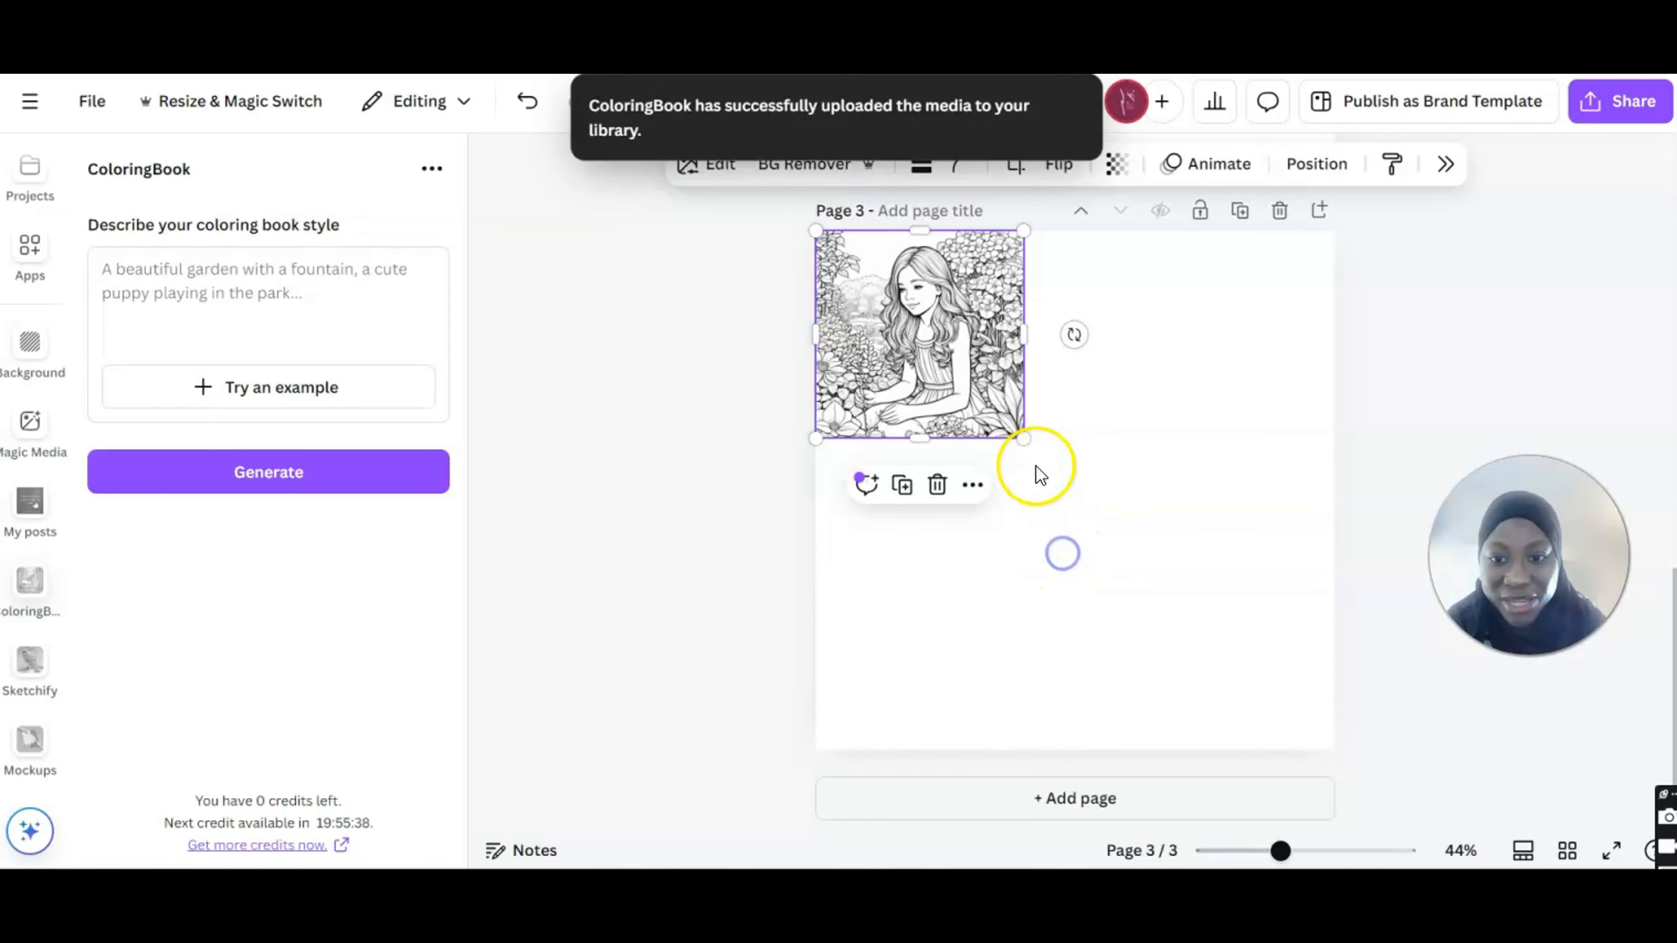
{"action": "left_click_drag", "start_coordinate": [1023, 438], "coordinate": [1300, 799]}
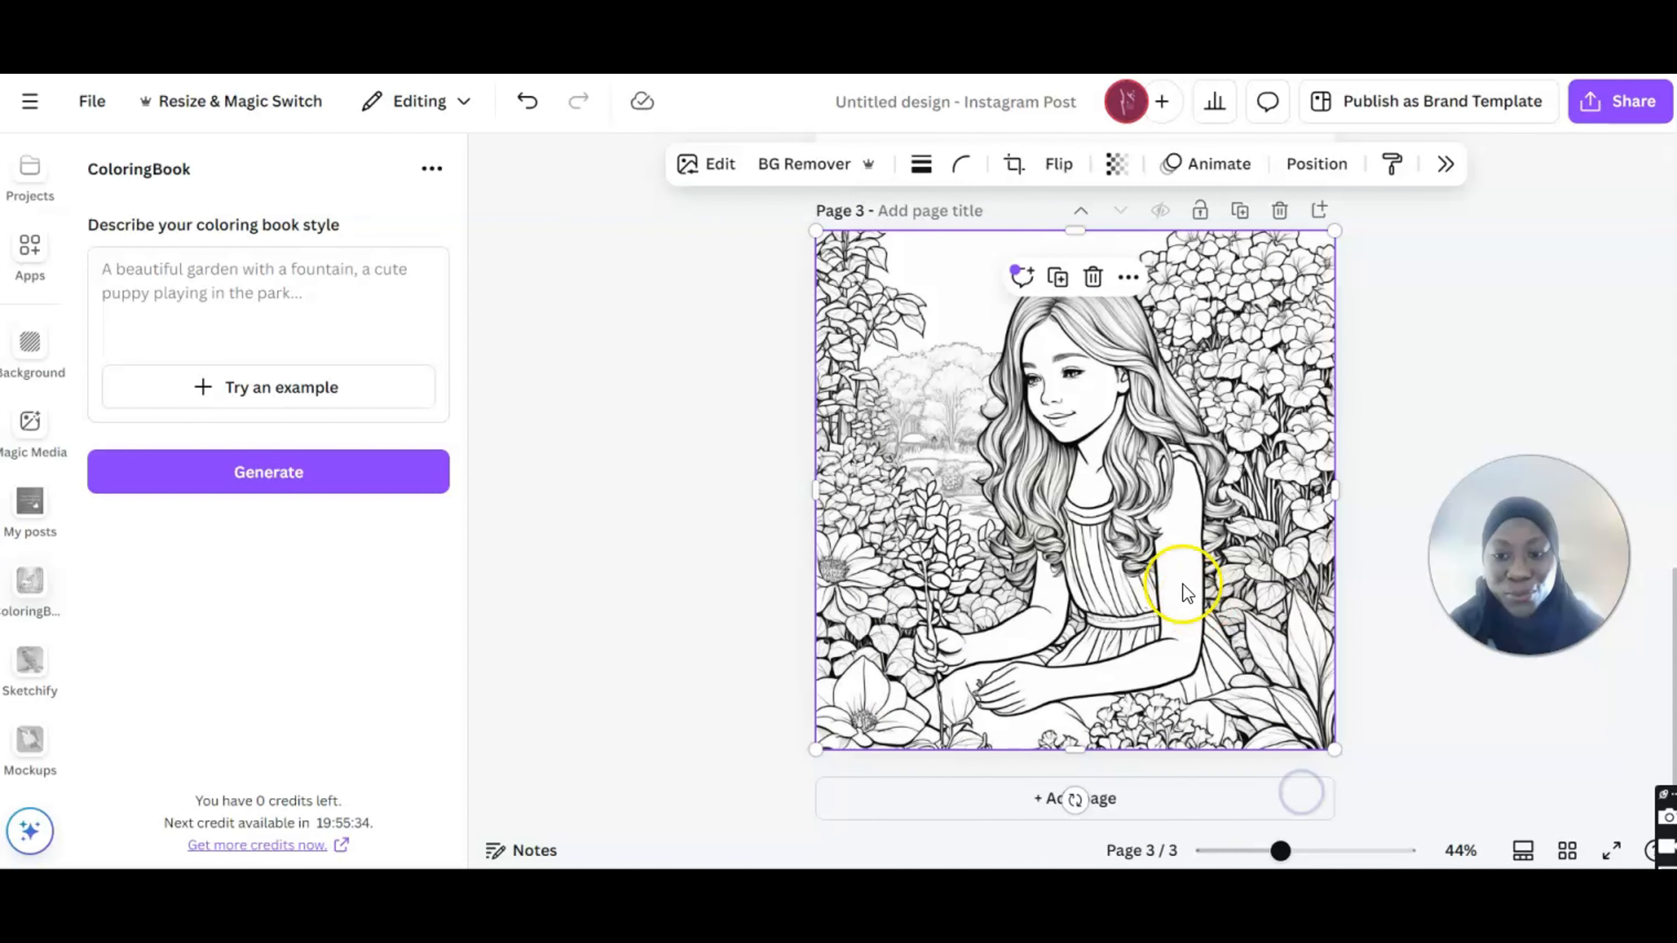